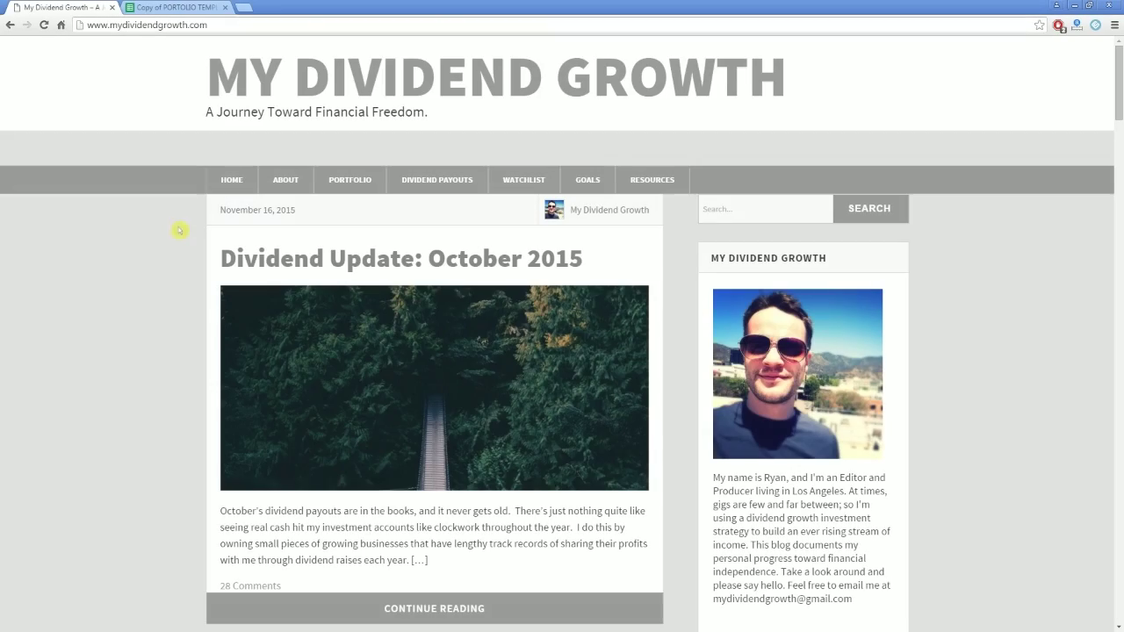
- Browse the blog's Portfolio page tables and charts, then switch to the Copy of PORTOLIO TEMPLATE spreadsheet
scroll(176, 249, down, 2)
scroll(177, 250, down, 4)
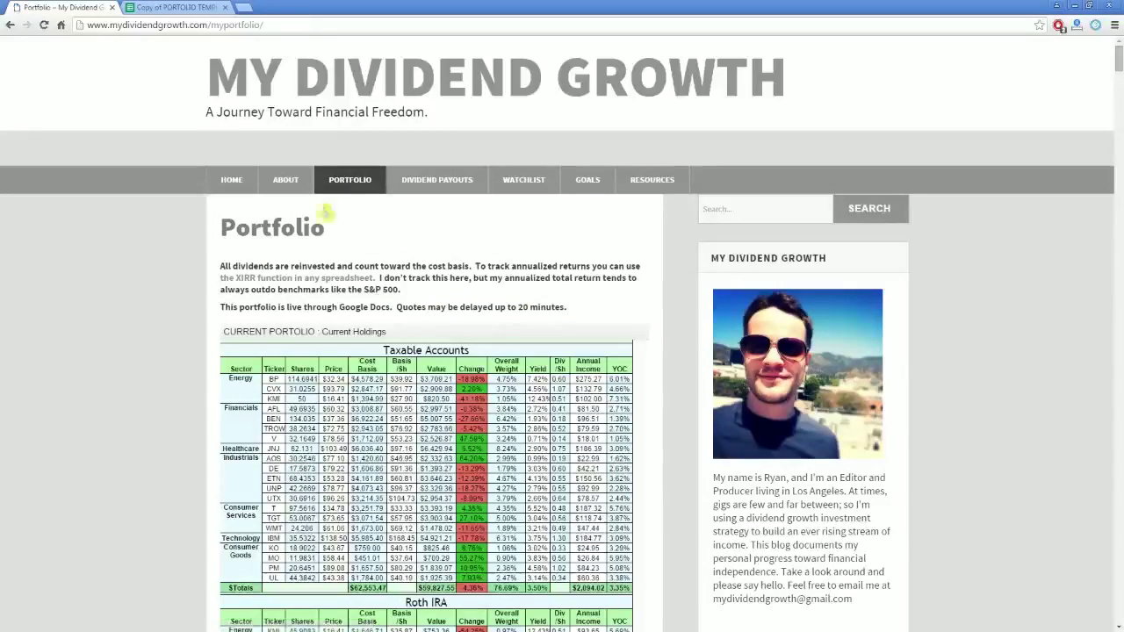
scroll(193, 283, down, 5)
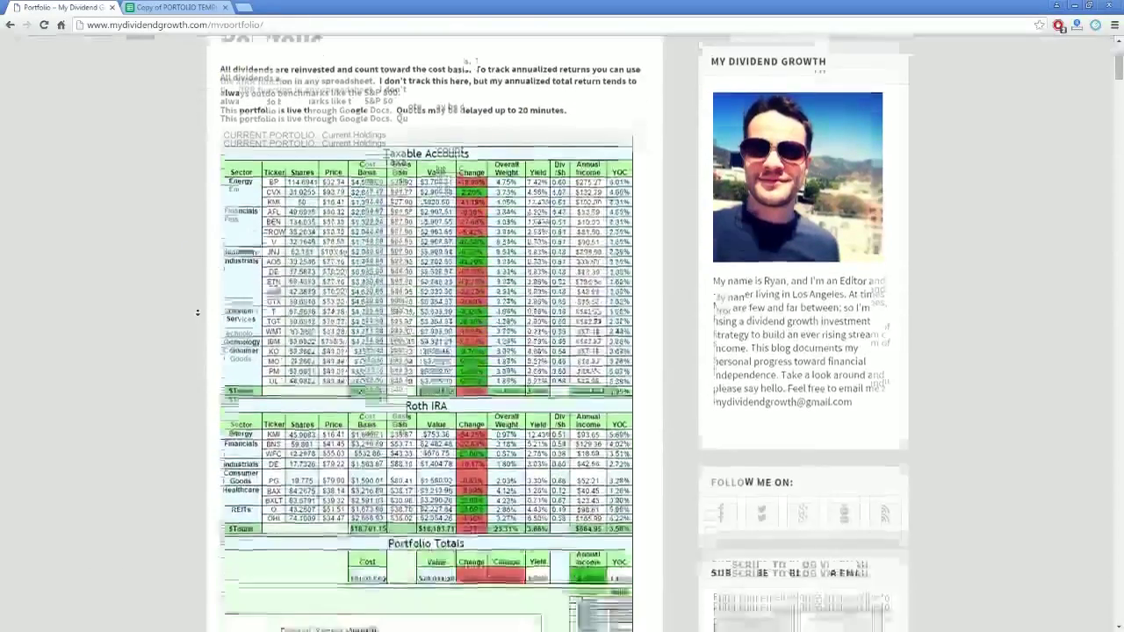
scroll(197, 312, down, 1)
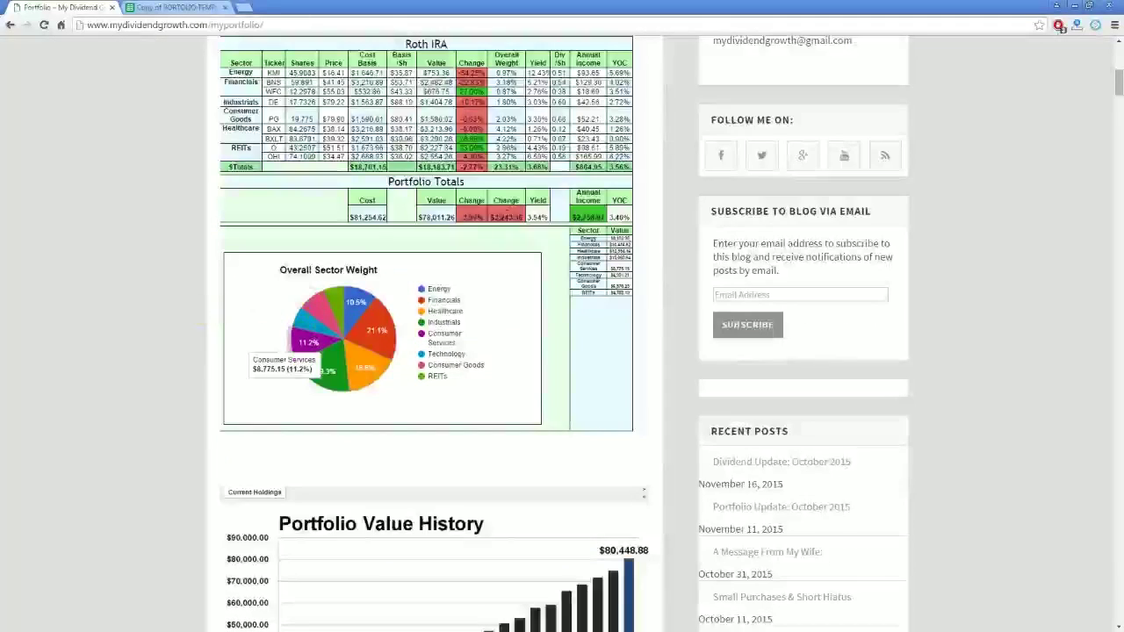
mouse_move(364, 347)
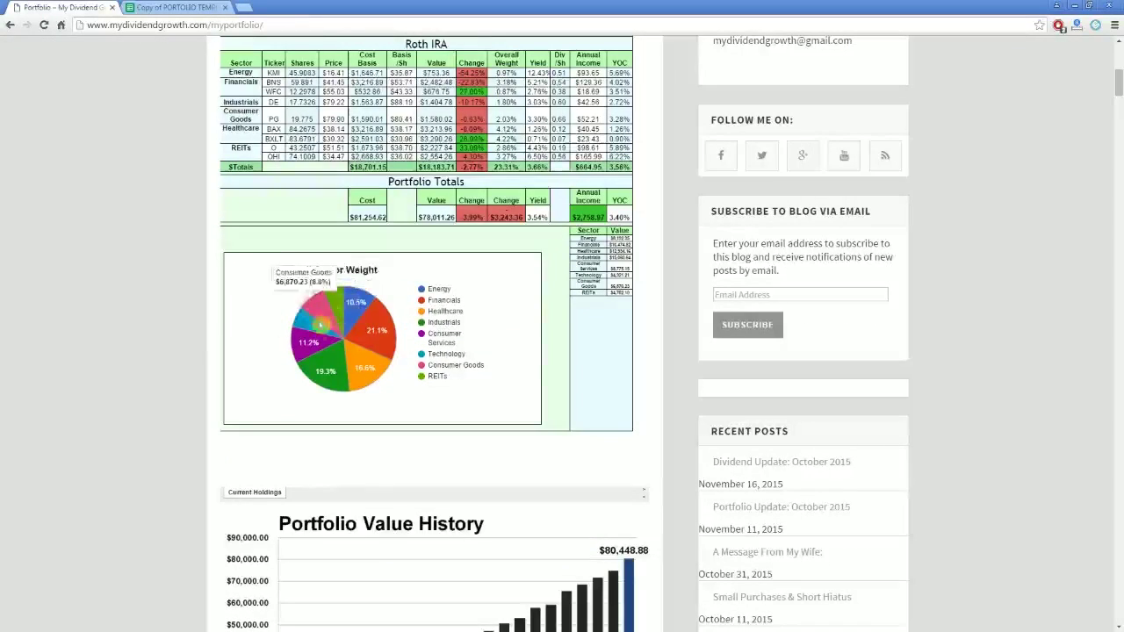
scroll(374, 340, up, 5)
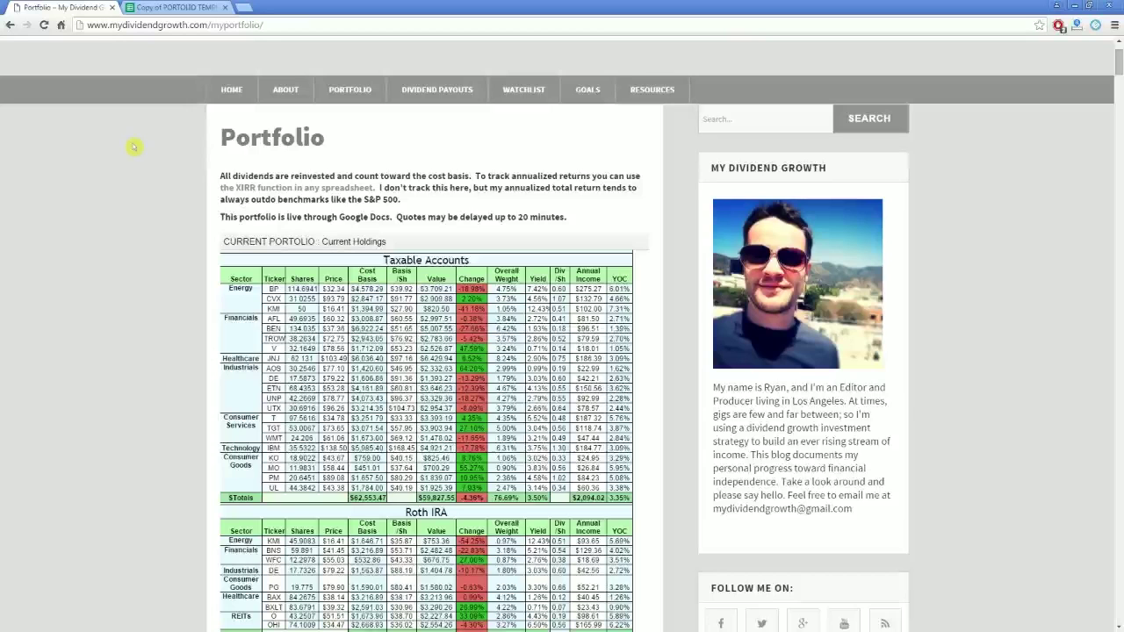
click(178, 7)
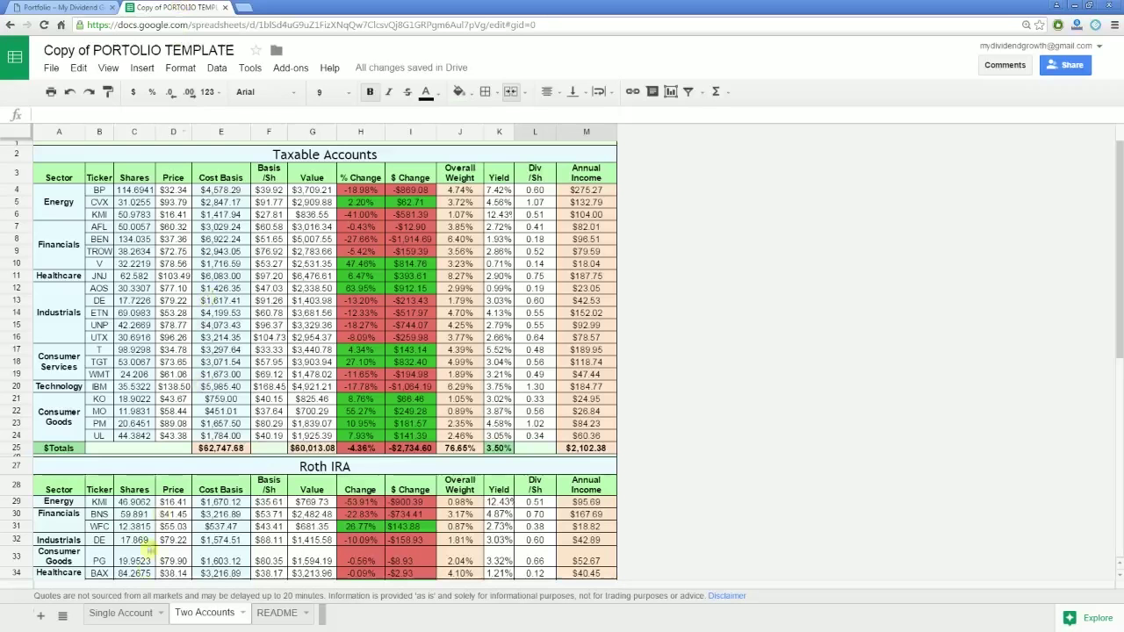
- Compare the Single Account and Two Accounts sheets, ending on Single Account with its tab menu open
click(131, 622)
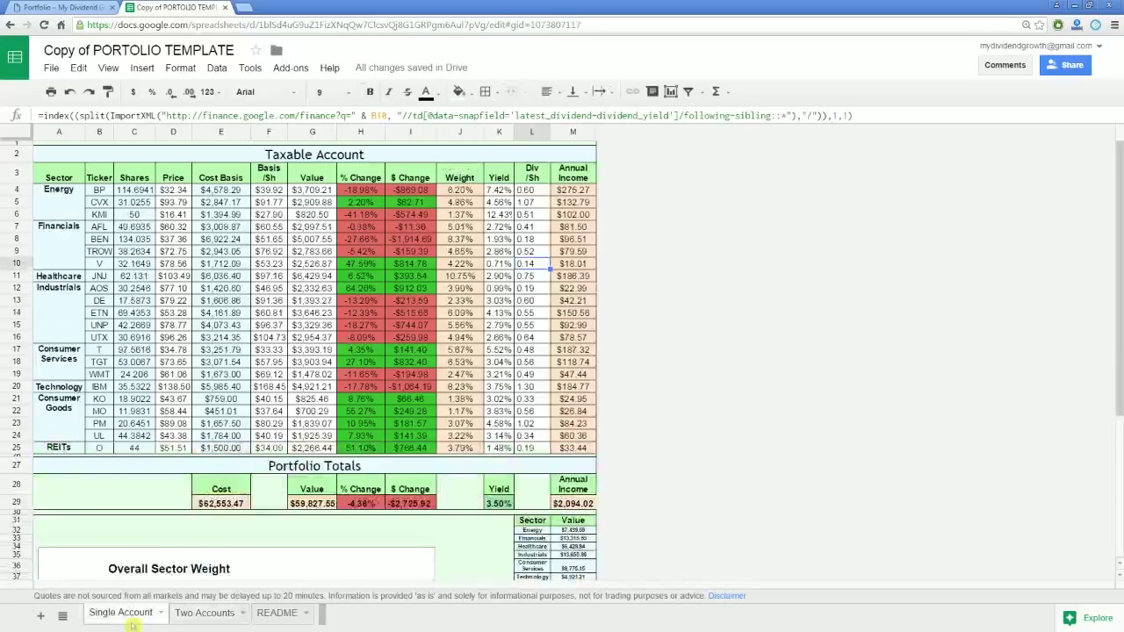
click(197, 615)
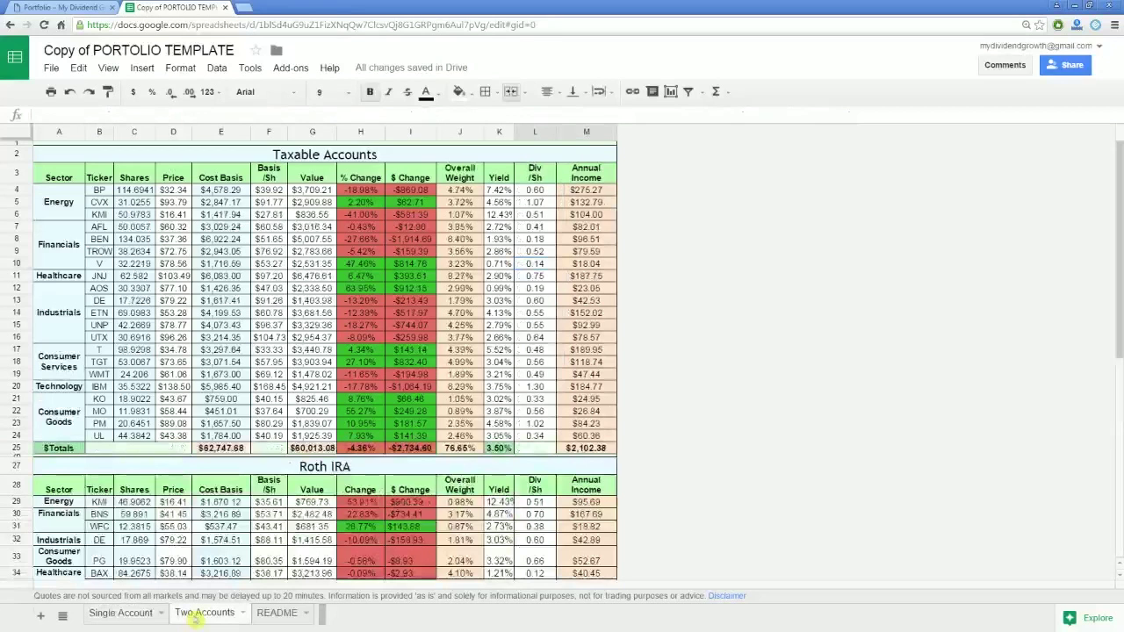
click(133, 622)
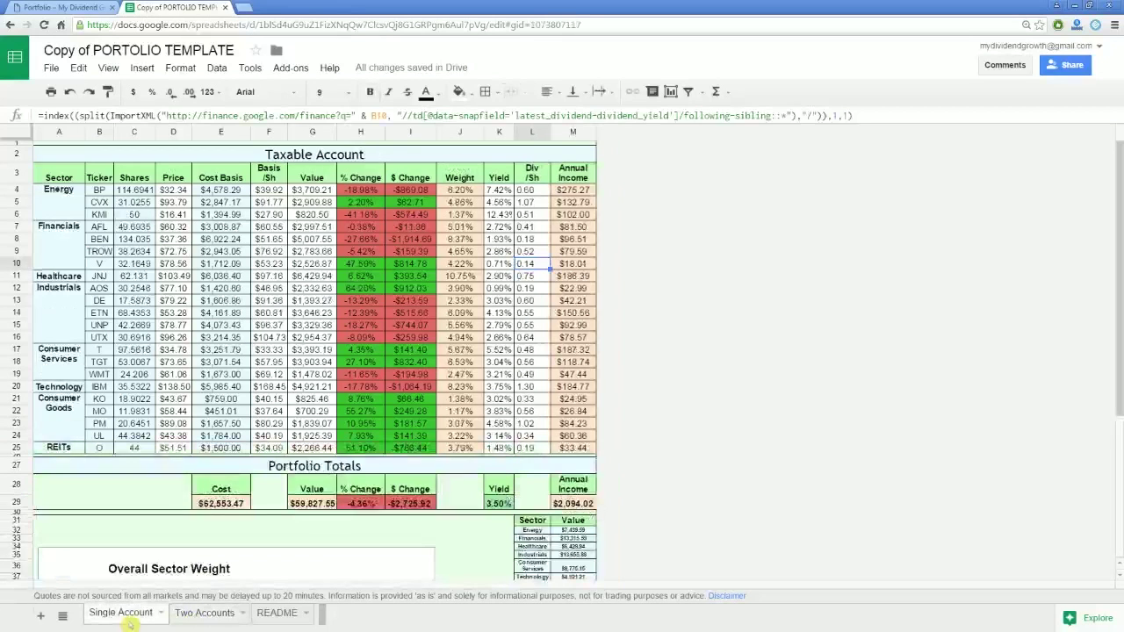
click(205, 615)
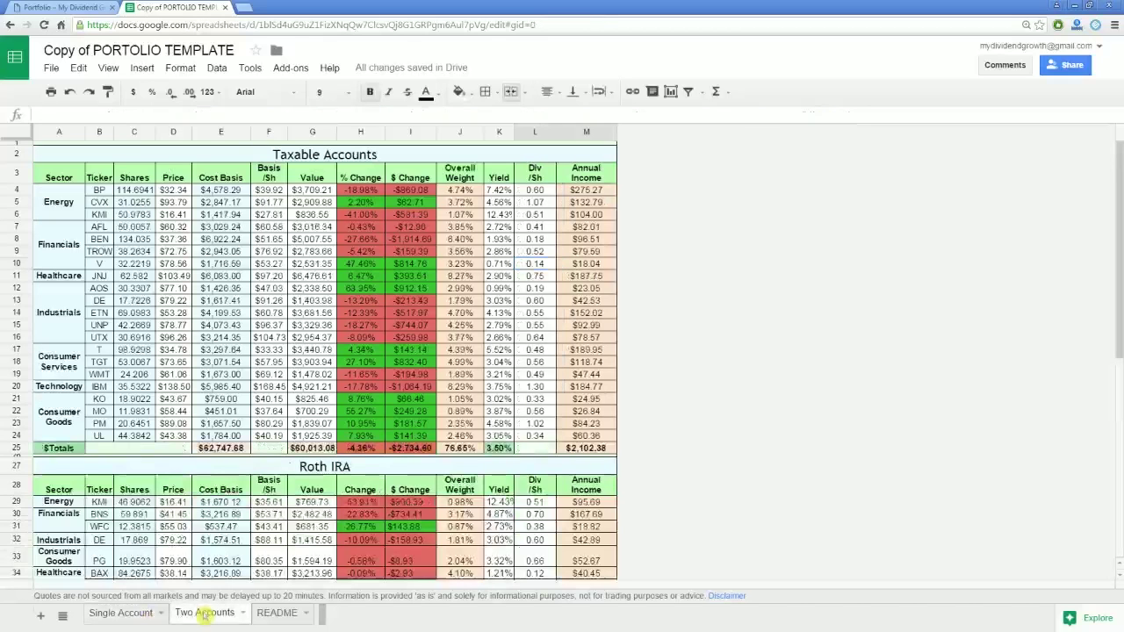
click(123, 613)
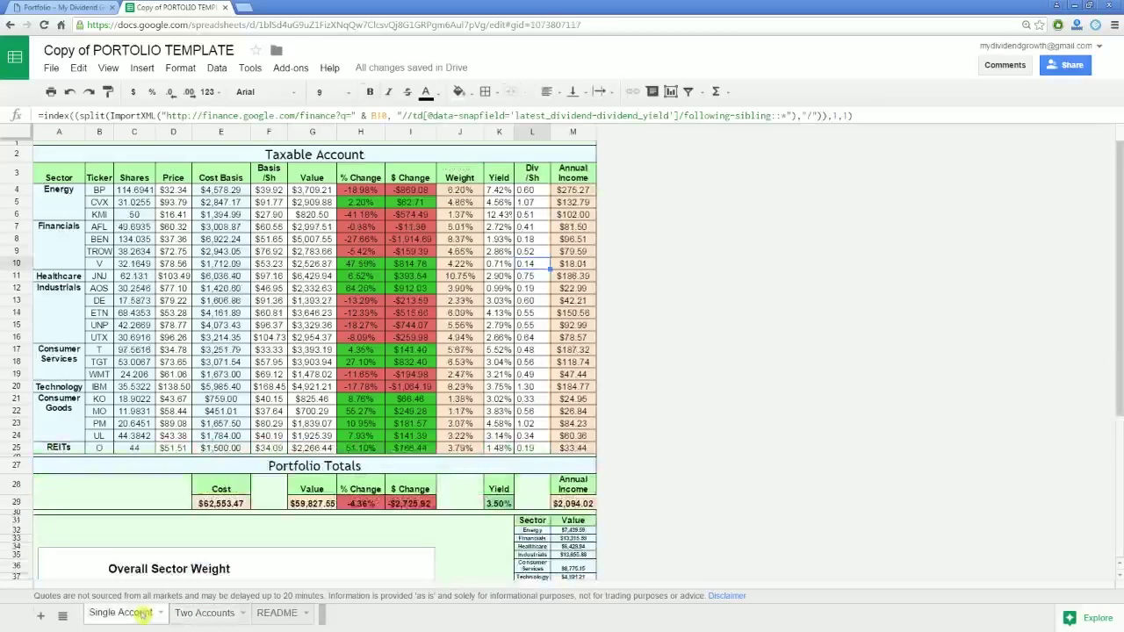
right_click(141, 612)
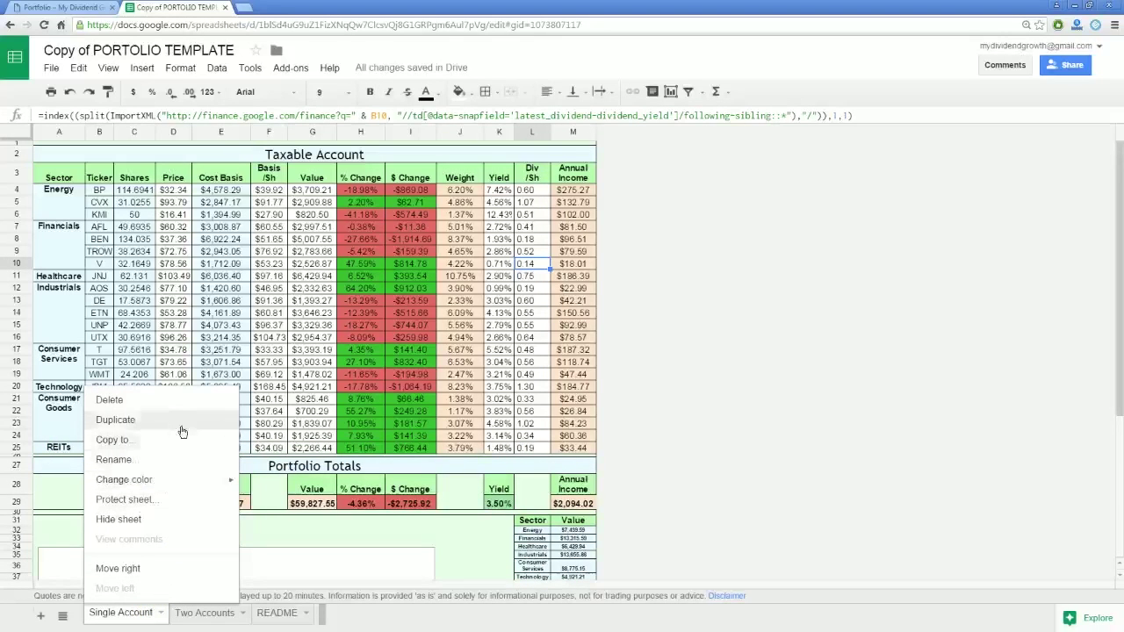
- Delete the Single Account sheet, confirm the deletion, and inspect the cost basis in E11
click(185, 400)
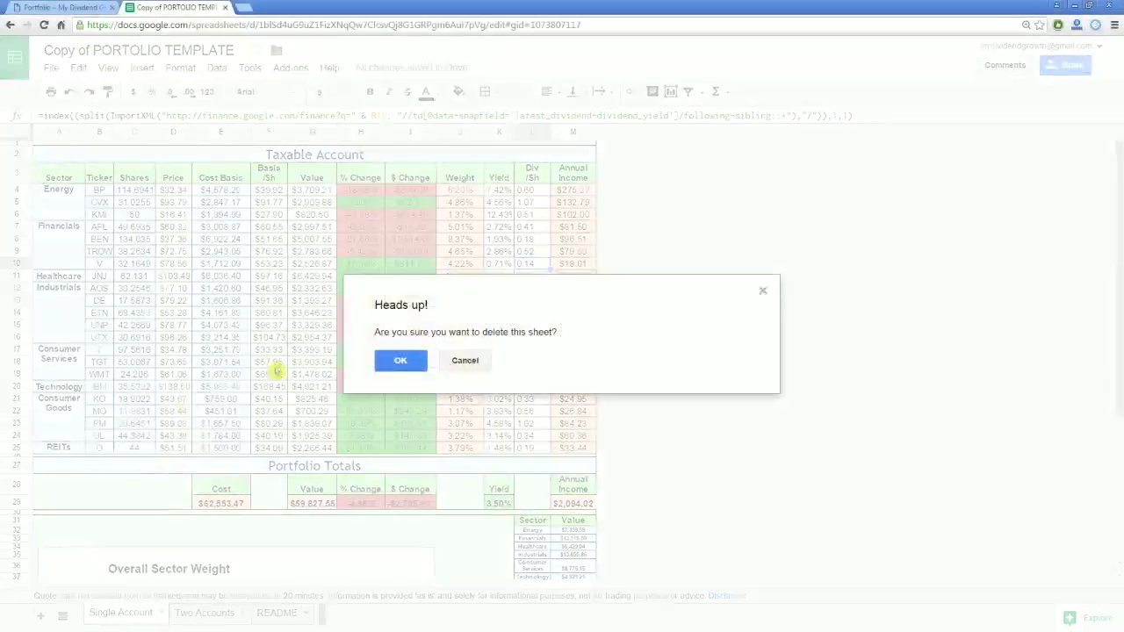
click(401, 360)
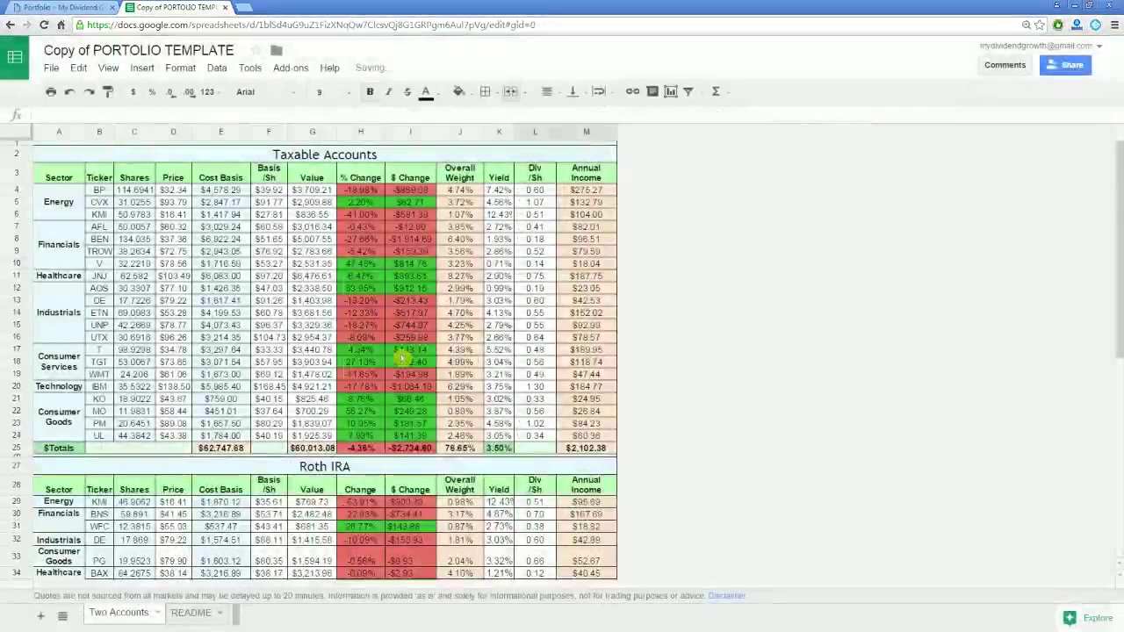
click(216, 278)
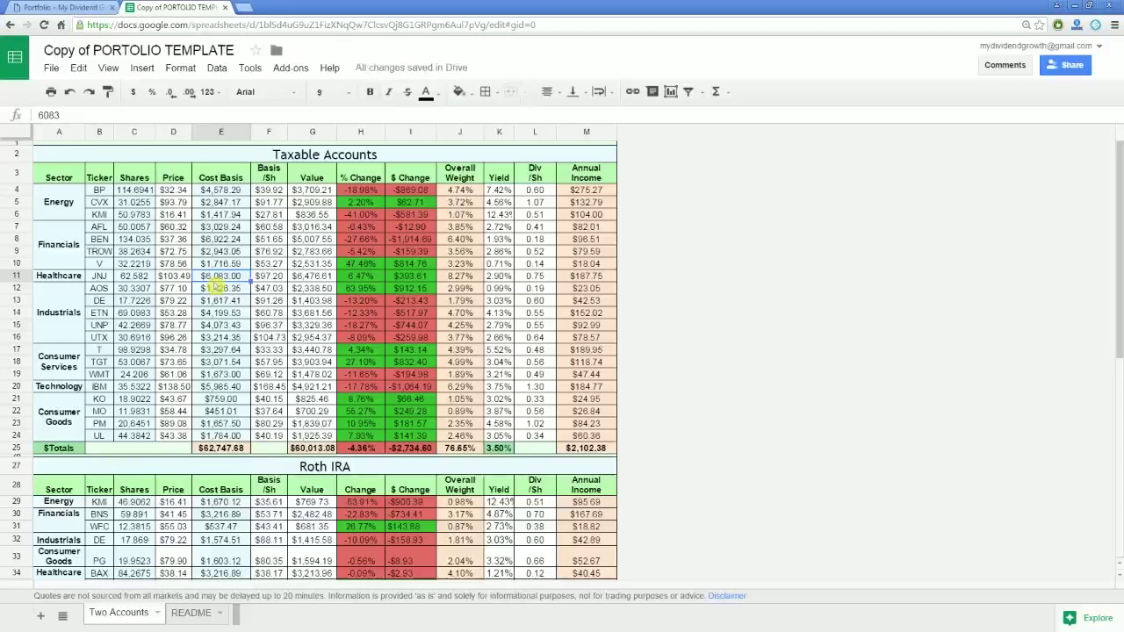
- Clear the Taxable Accounts sample sectors, tickers and shares (A4:C24) and cost basis (E4:E24)
drag(79, 197, 133, 430)
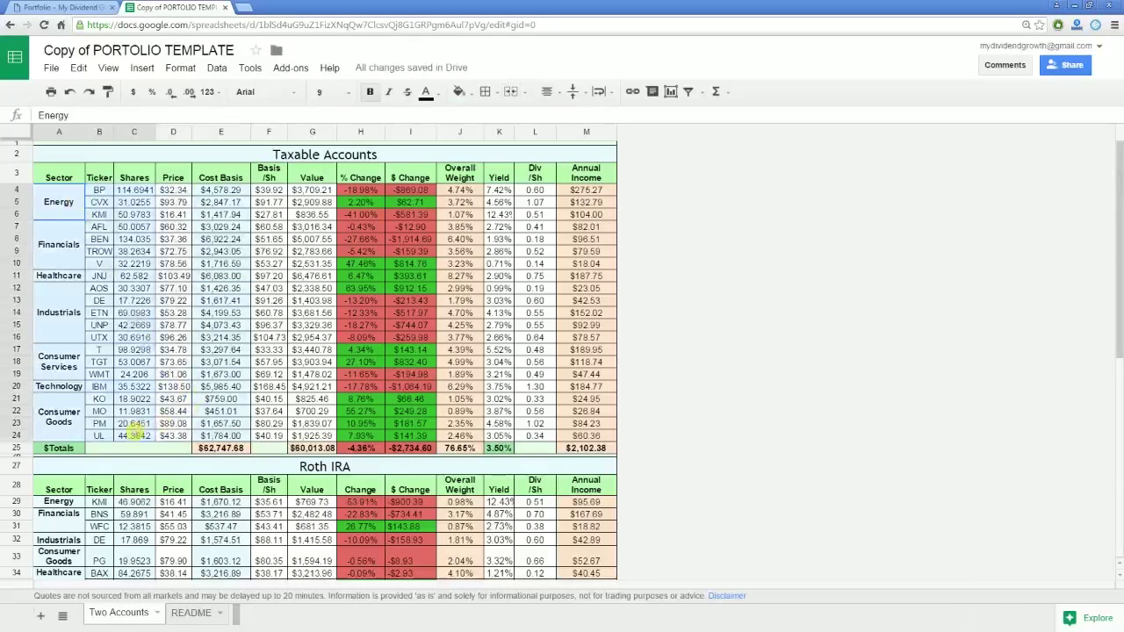
key(Delete)
drag(221, 190, 231, 435)
key(Delete)
- Clear the Roth IRA sample sectors, tickers, shares and cost basis (A29:A37, B29:C36, E29:E37)
scroll(231, 435, down, 3)
click(53, 410)
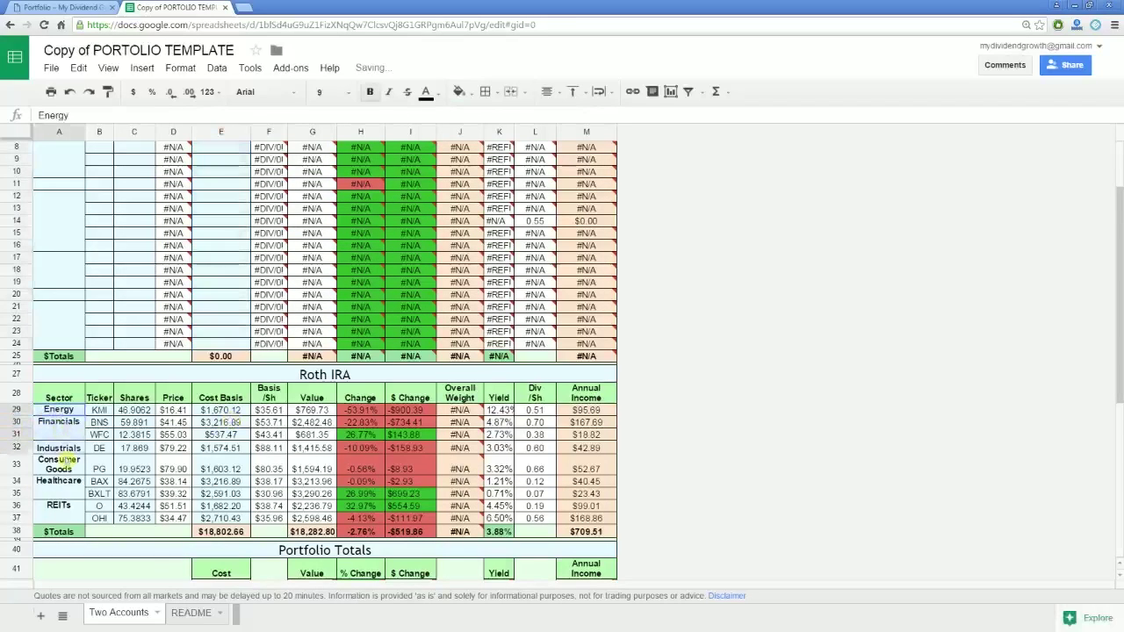
drag(66, 465, 65, 509)
key(Delete)
drag(99, 410, 134, 510)
key(Delete)
key(Delete)
drag(221, 410, 227, 509)
key(Delete)
scroll(218, 453, up, 3)
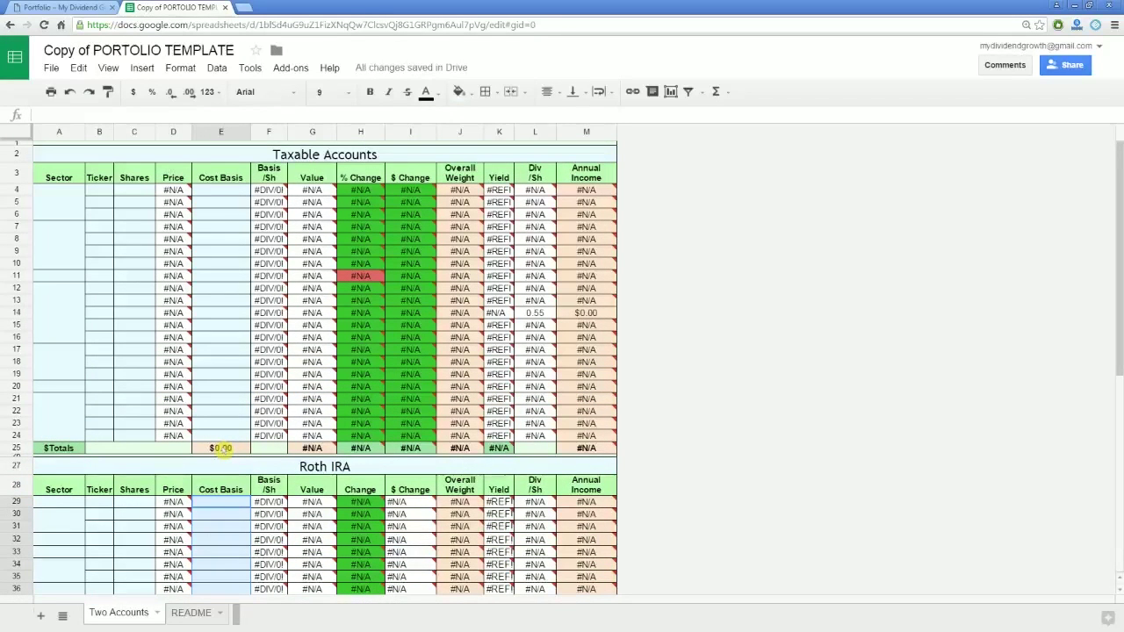
click(65, 206)
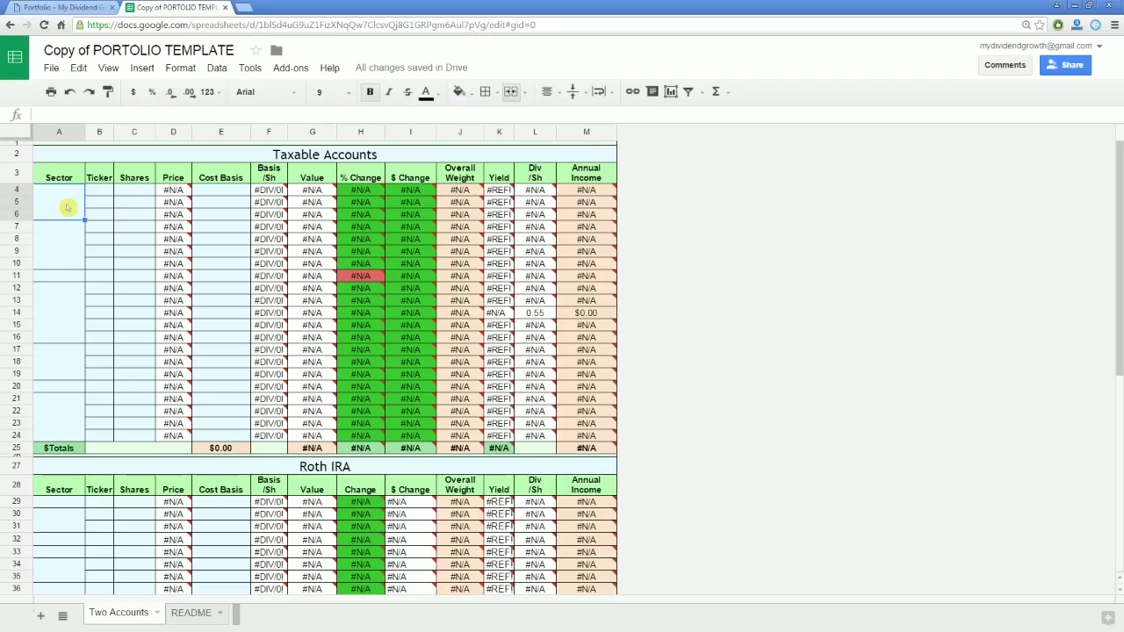
- After test-merging A4:A24, enter Consumer Goods in A4 and merge A4:A7 into one cell
shift+click(64, 413)
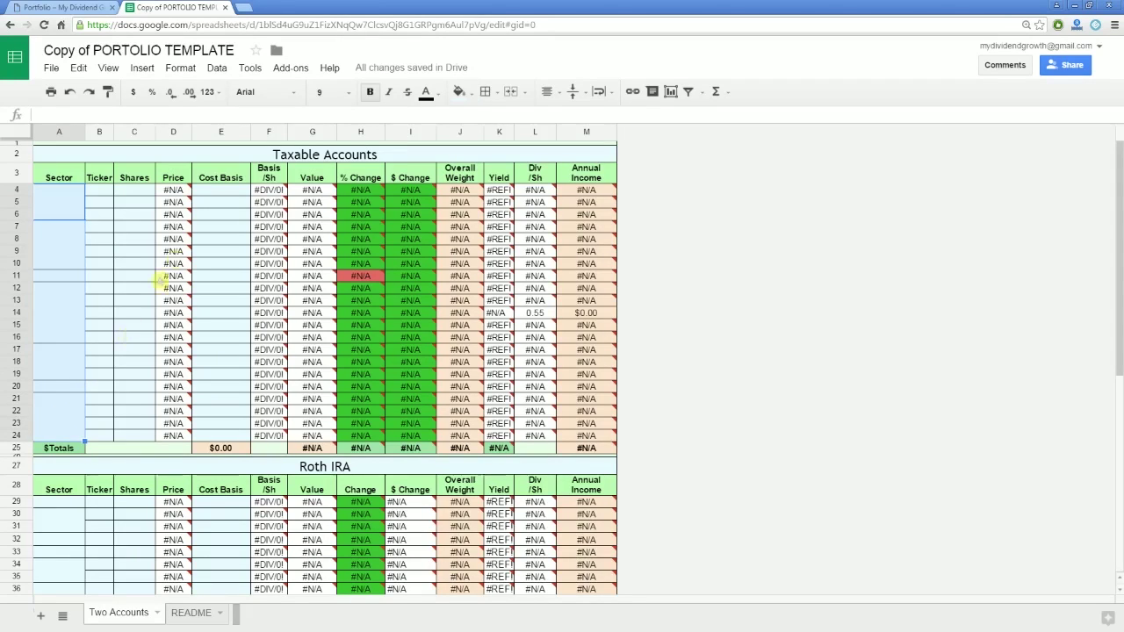
click(514, 95)
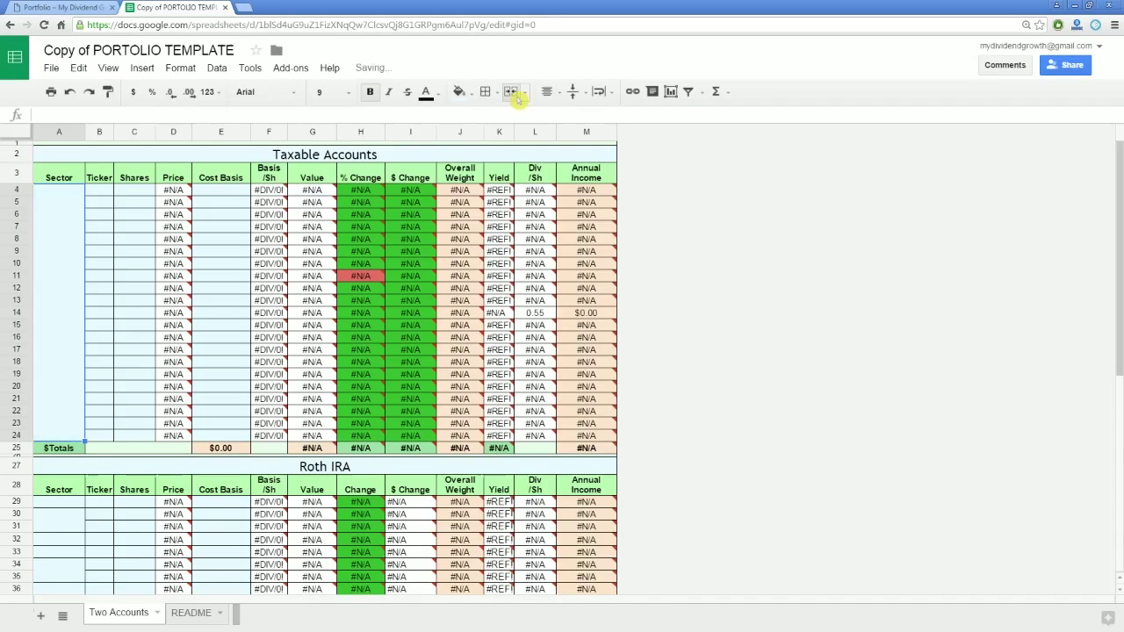
click(519, 99)
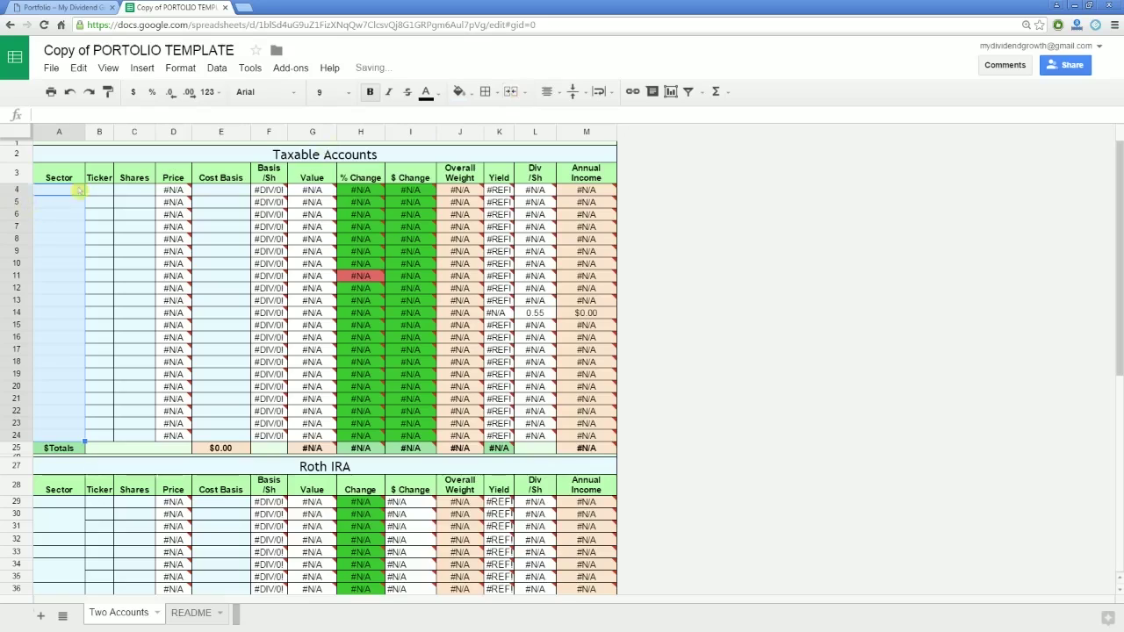
click(78, 193)
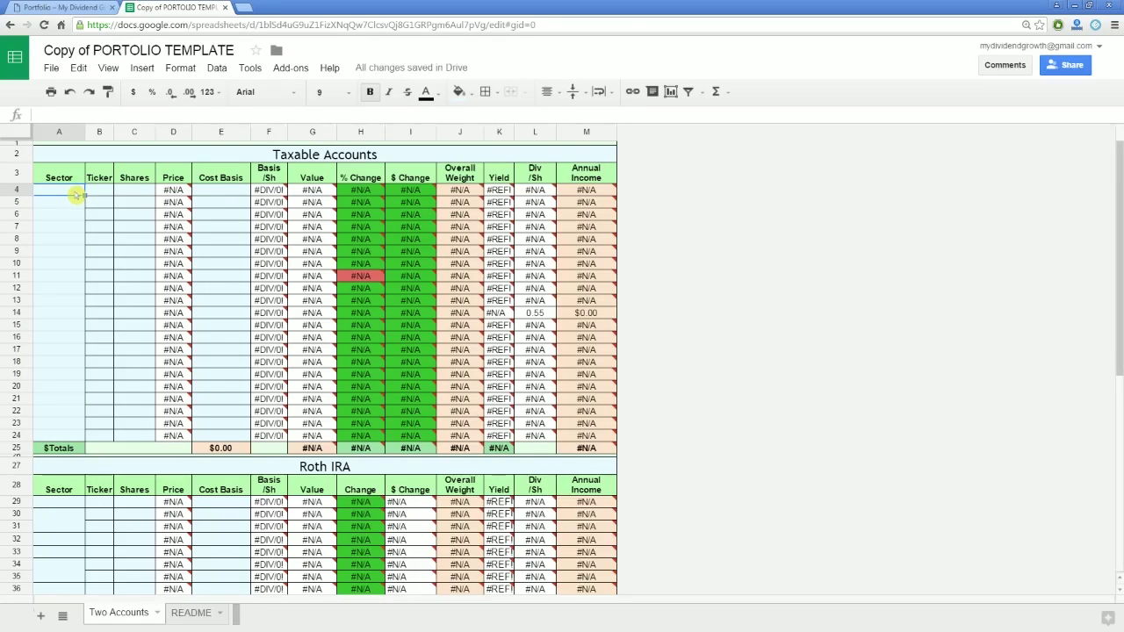
text(Consumer)
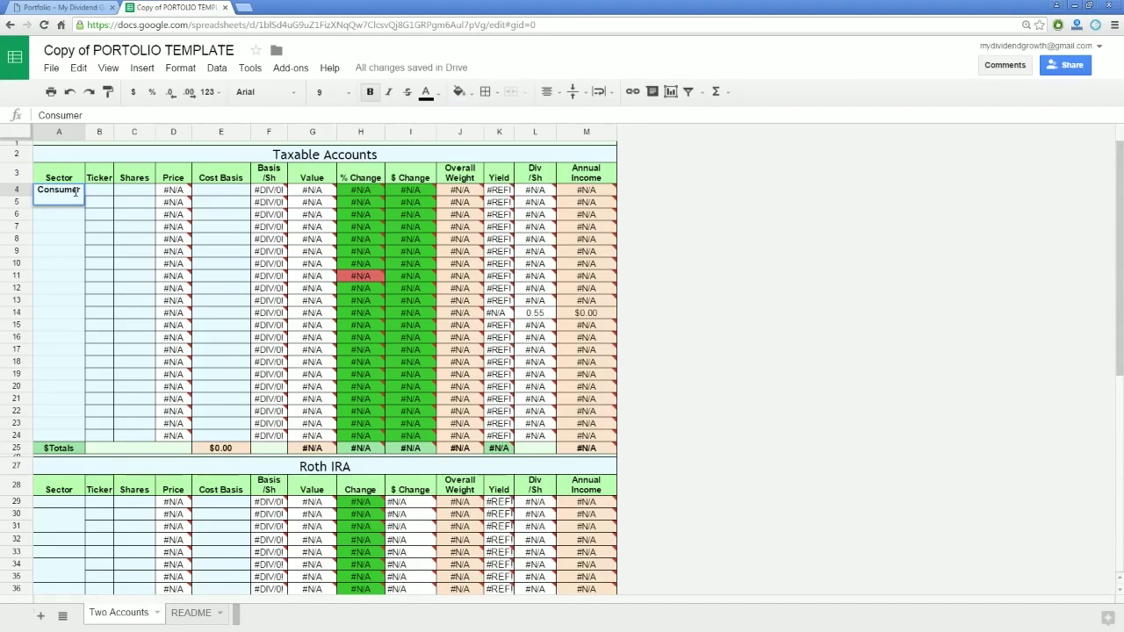
text( Goods)
key(Return)
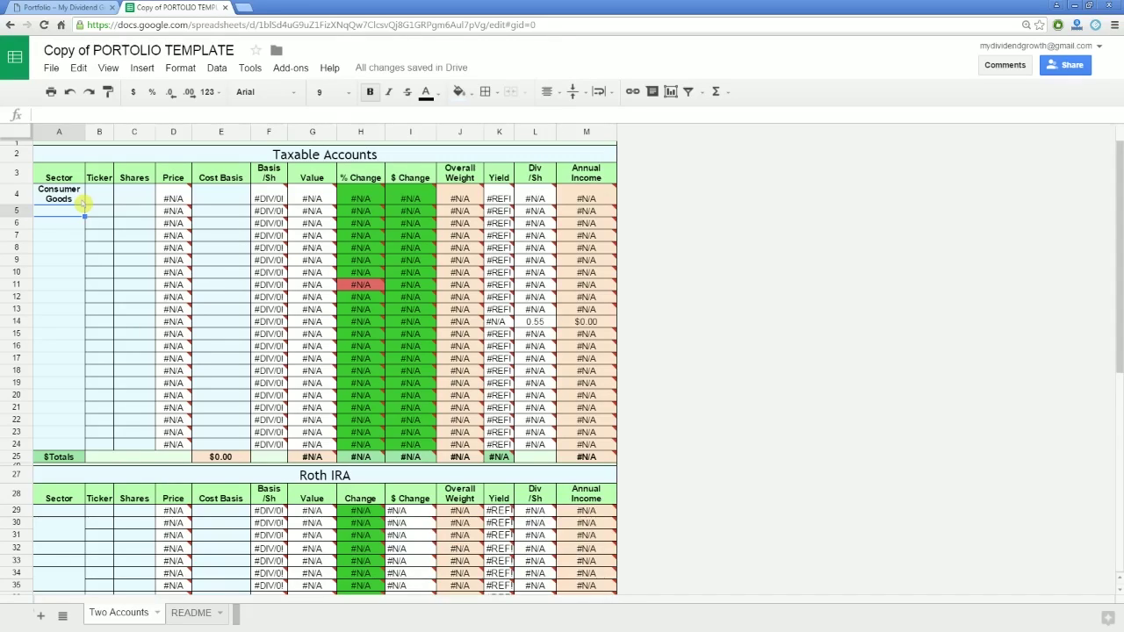
drag(81, 203, 65, 239)
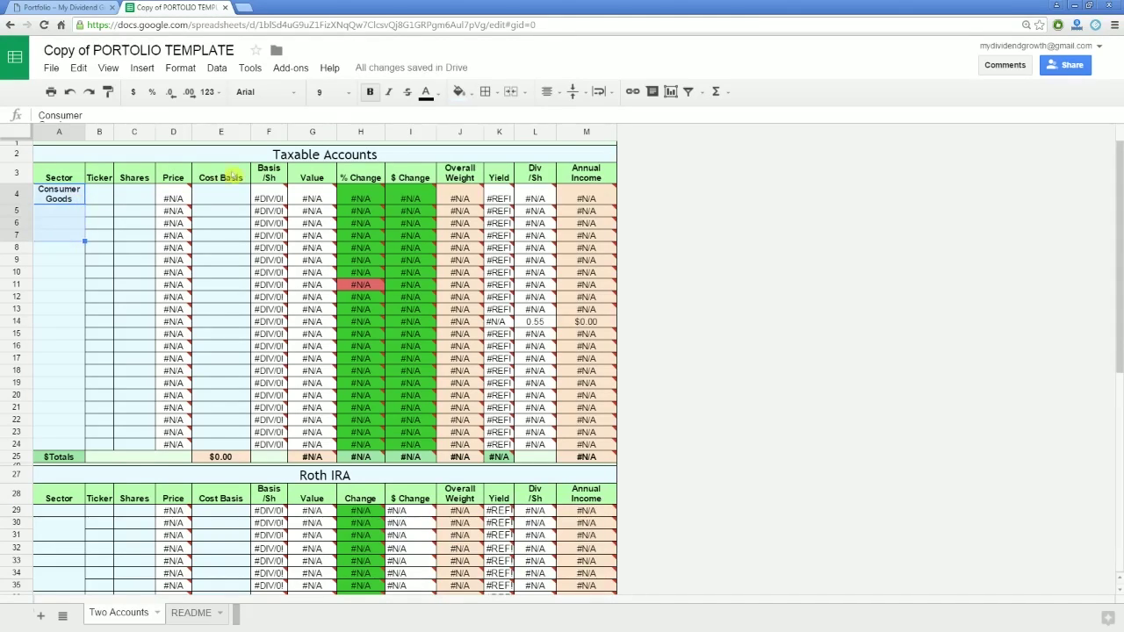
click(512, 95)
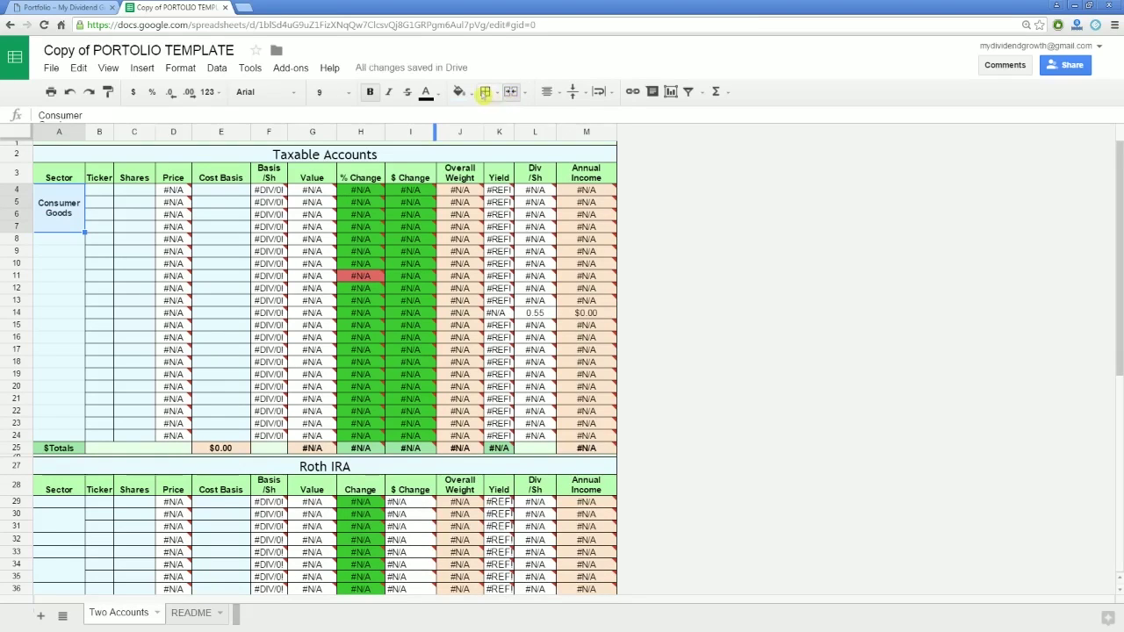
- Add all borders to Consumer Goods, then a two-line Consumer Services label merged and bordered across A8:A9
click(485, 93)
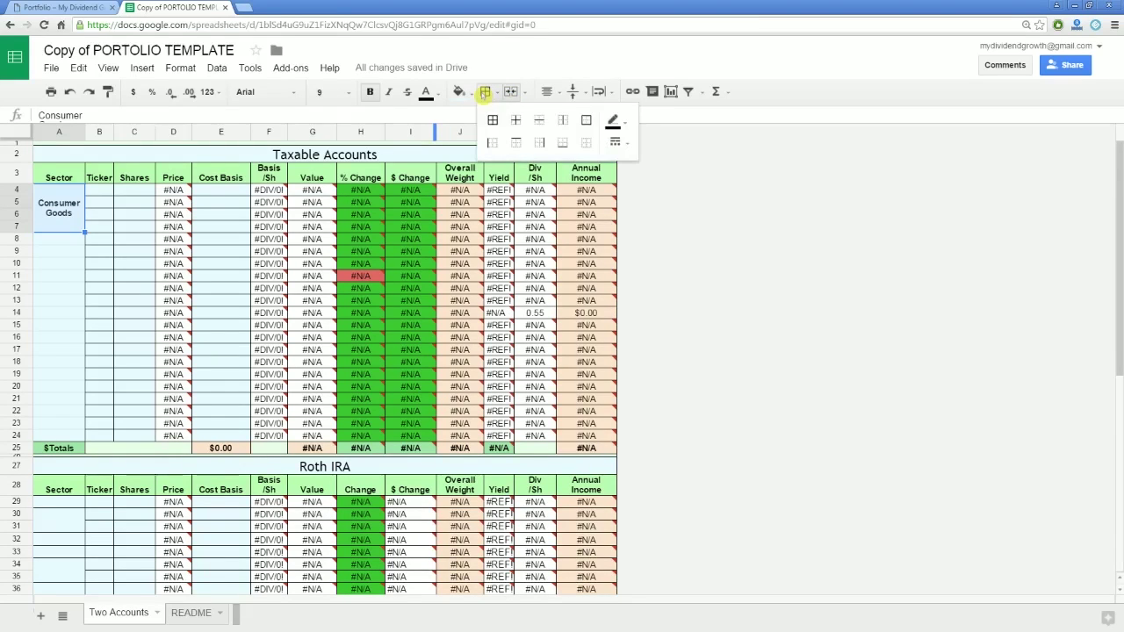
click(492, 128)
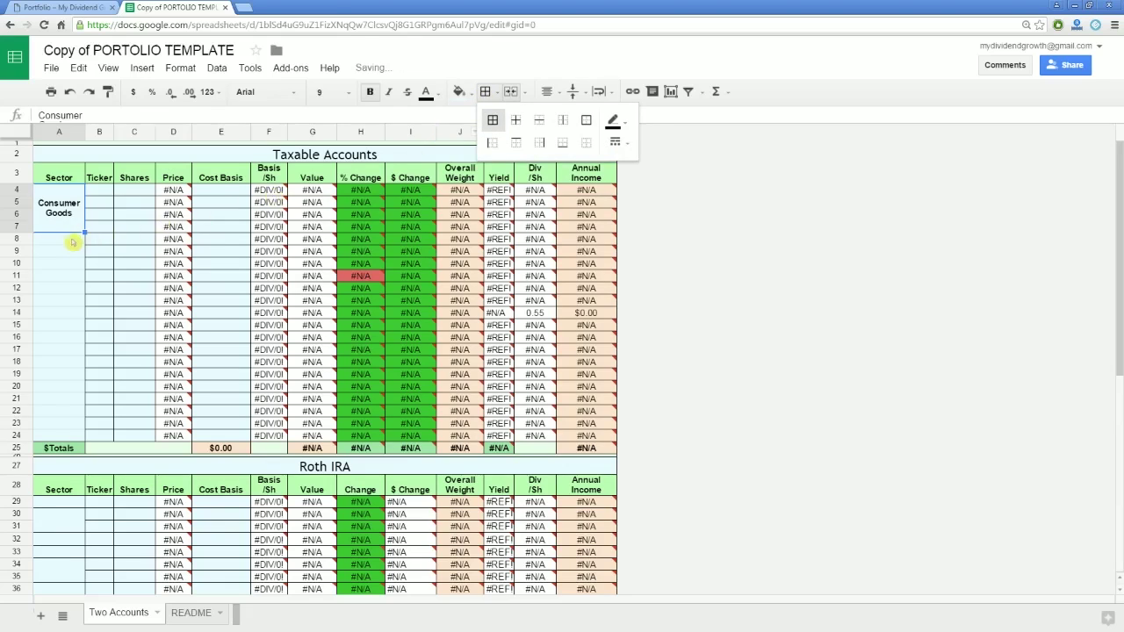
click(74, 243)
text(Consumer)
key(Return)
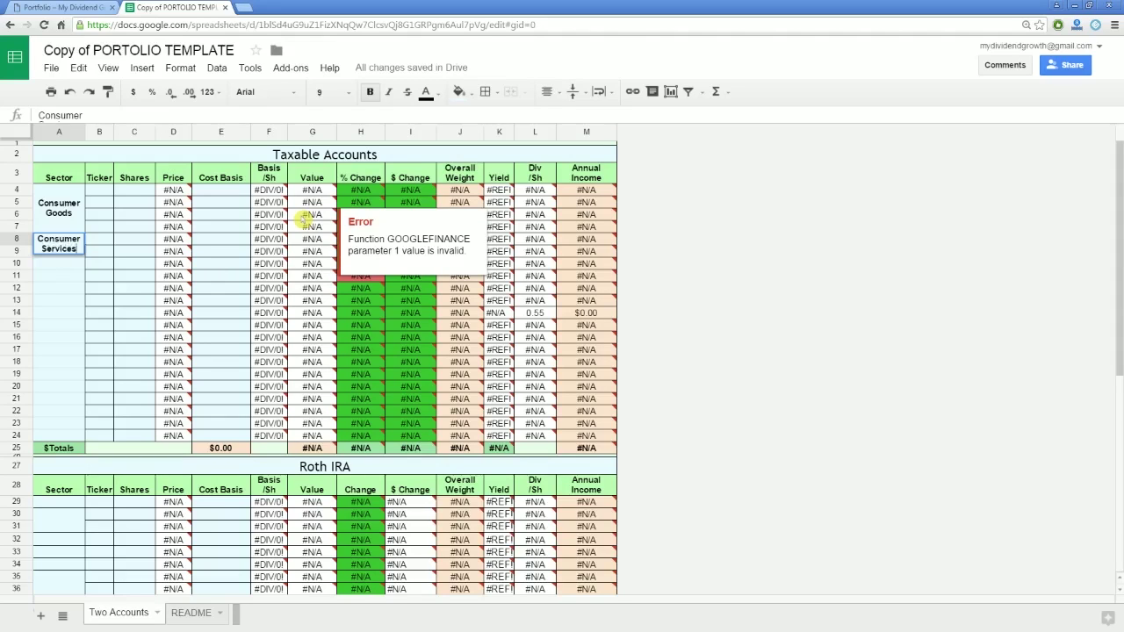
text(Services)
key(Return)
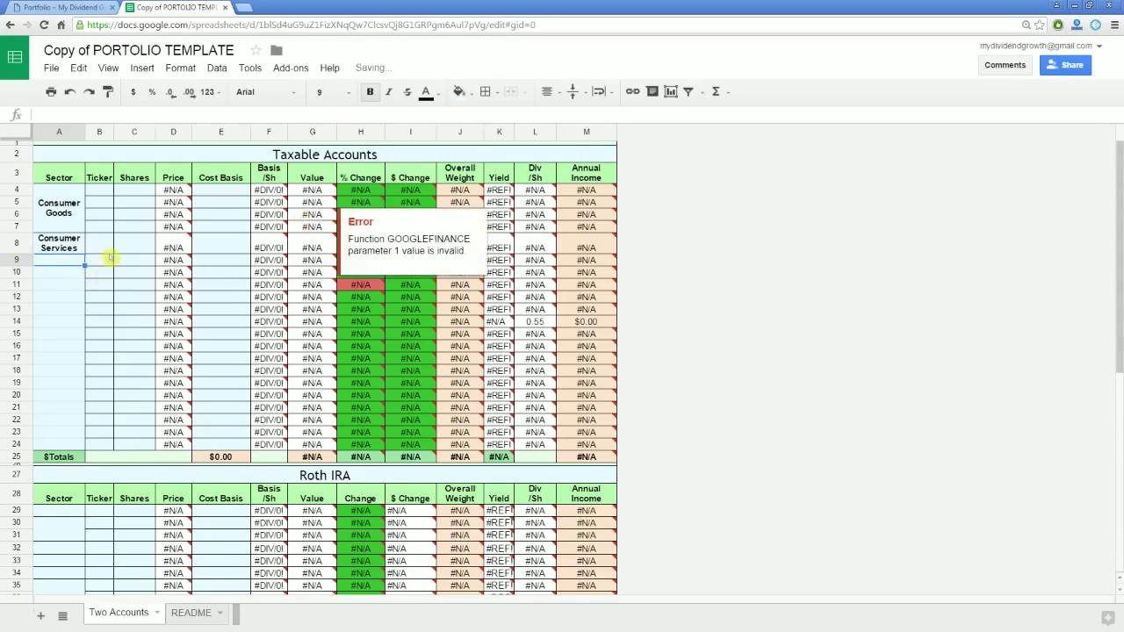
click(75, 246)
shift+click(73, 261)
click(514, 92)
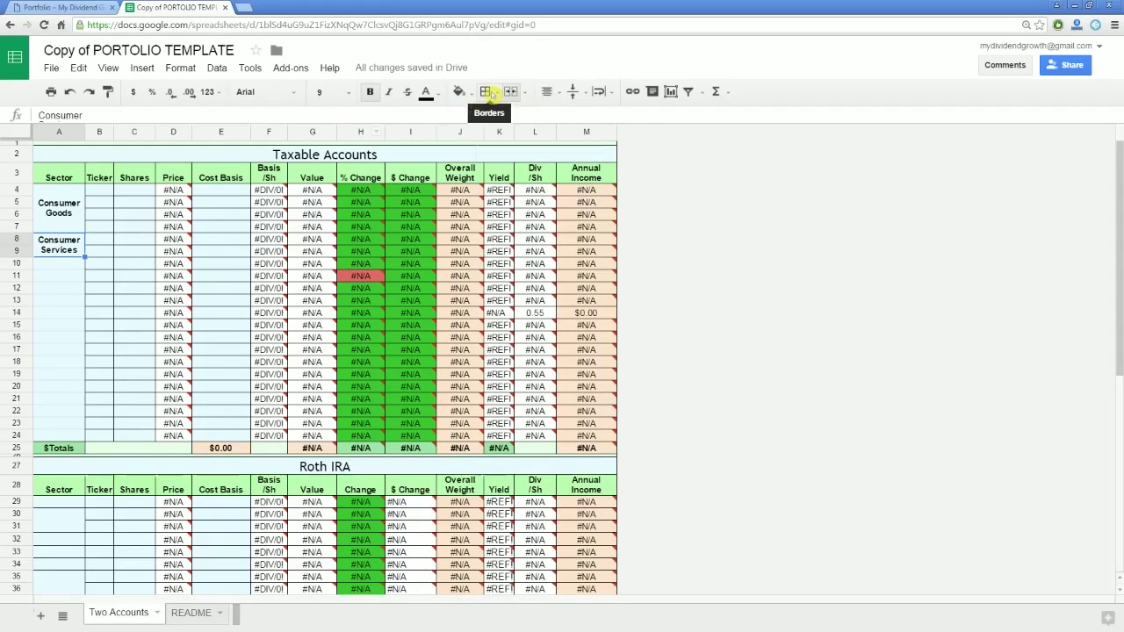
click(485, 91)
click(59, 264)
- Add merged Energy, Financials and Healthcare sector labels and type tickers KO through OHI down column B
text(Energy)
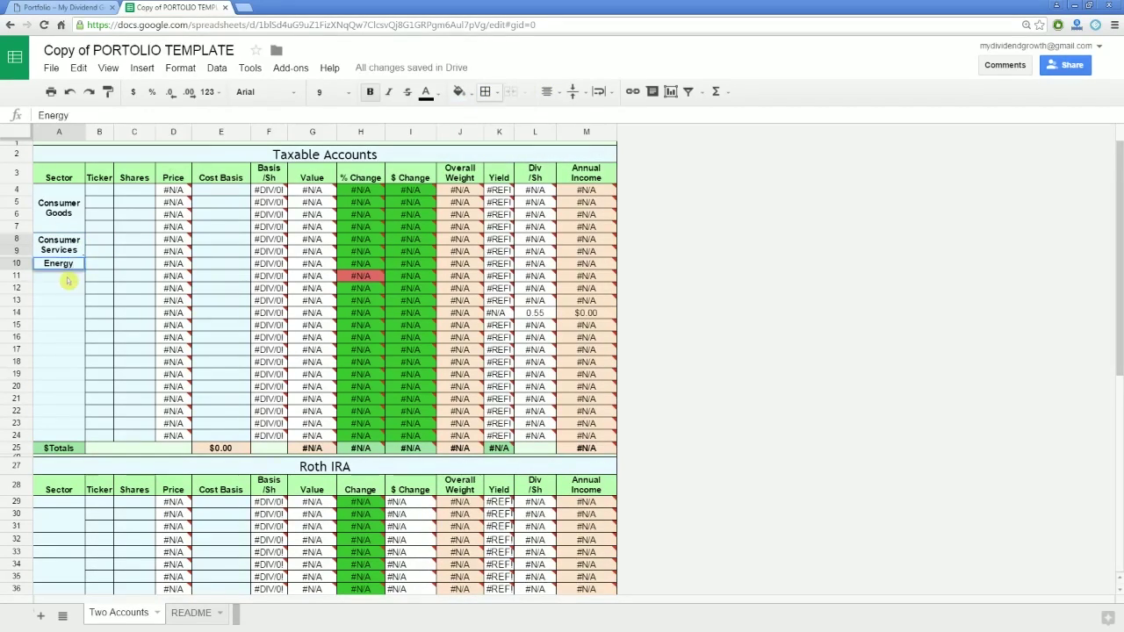
click(514, 92)
click(59, 313)
text(Financials)
click(514, 91)
click(59, 349)
text(Healthcare)
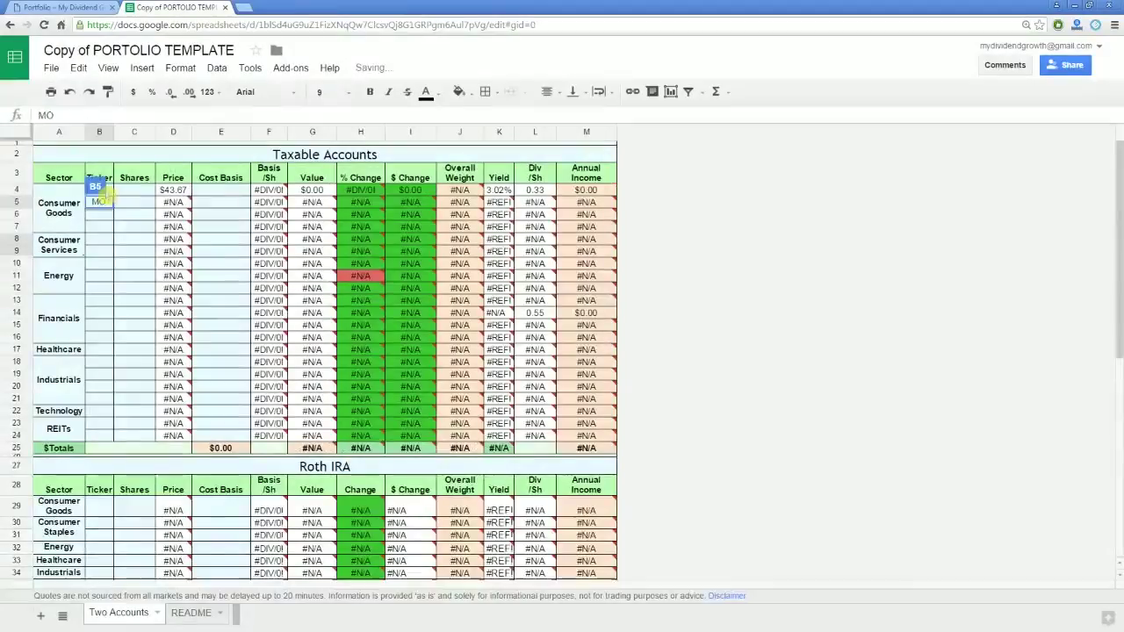
text(KO MO PM UL T TGT BP CVX KMI AFL BEN TROW V JNJ AOS DE ETN UNP IBM O OHI)
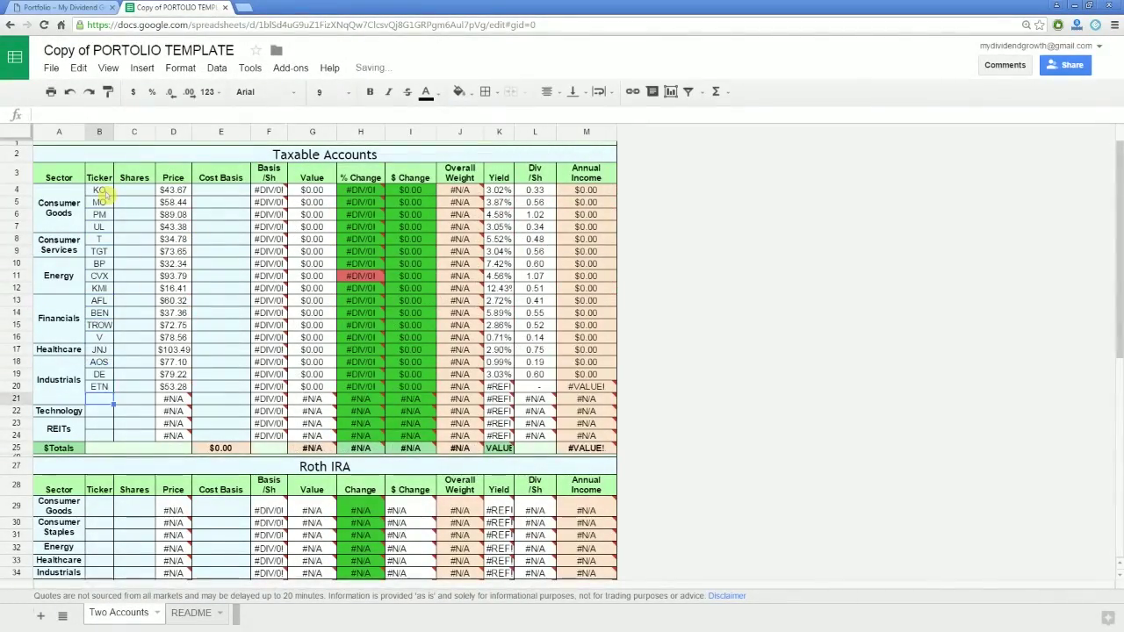
- Enter share counts (18.9022 through 50) and cost basis amounts (1000 through 1100), then select the TROW and V rows
click(134, 190)
text(18.9022 11.9837 20.6451 44.3842 97.5616 53.0057 114.6941 31.0255 50)
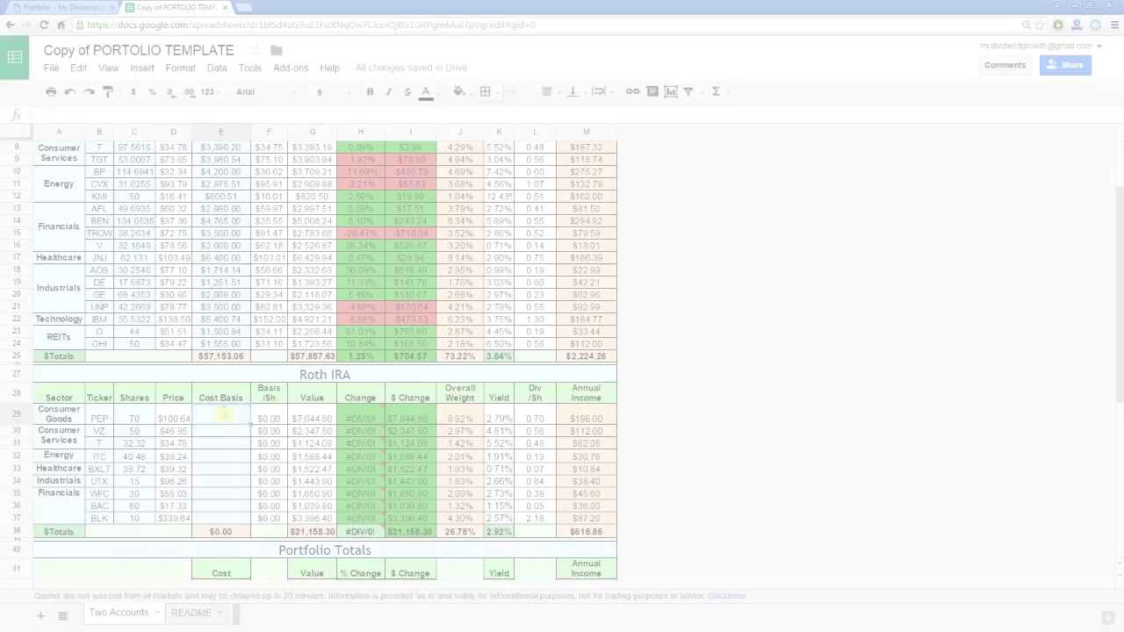
text(1000 1625 1450 1253 1857.5 1100)
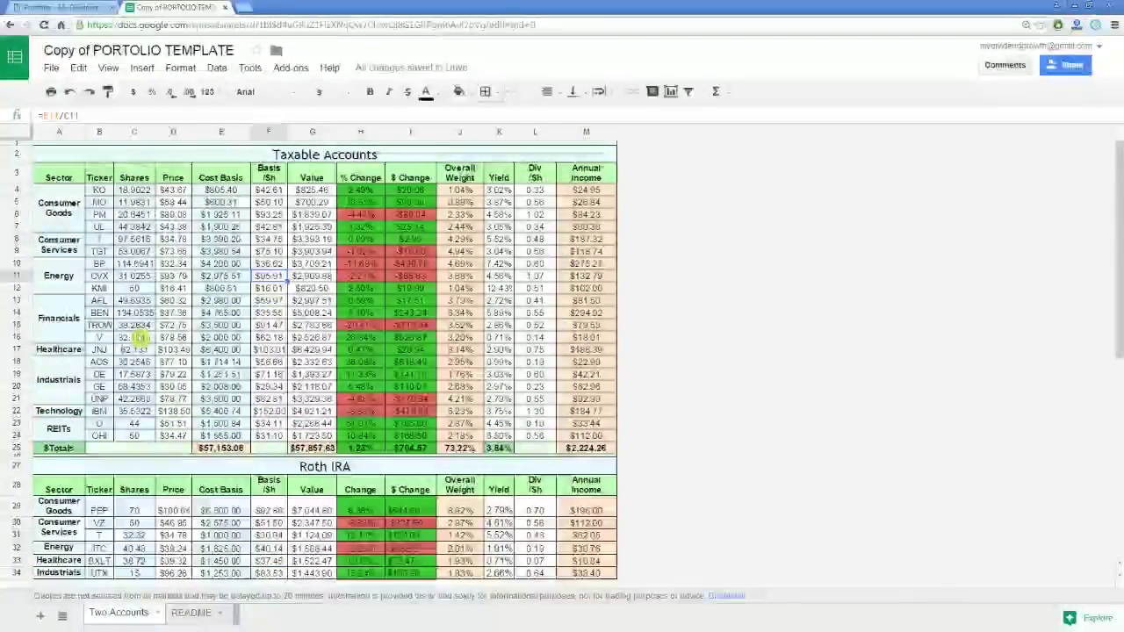
click(15, 325)
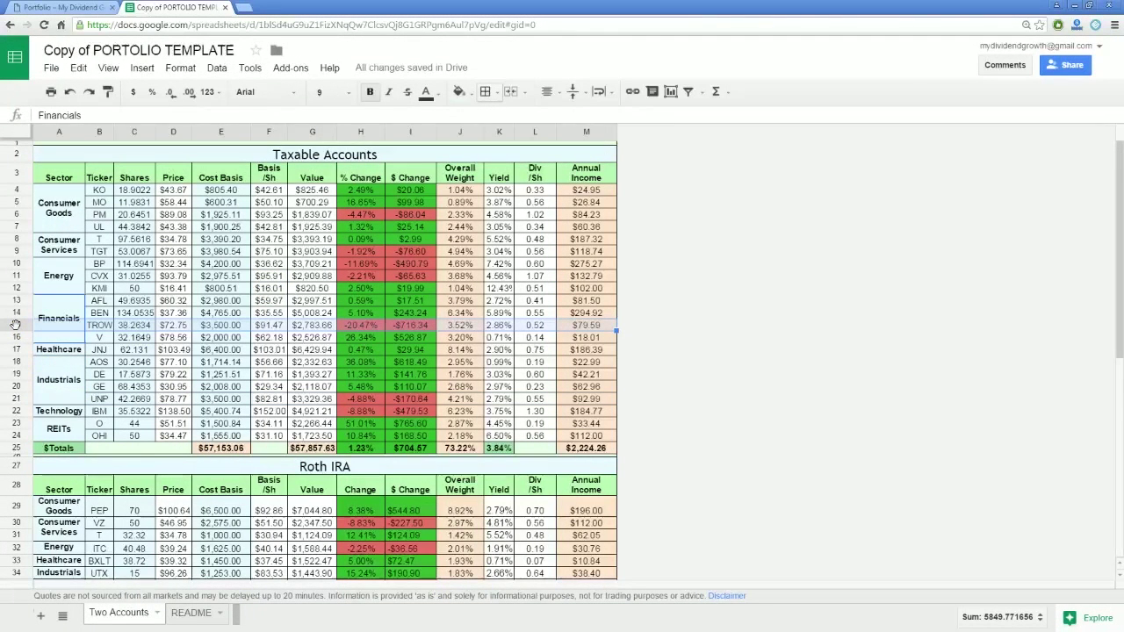
shift+click(16, 337)
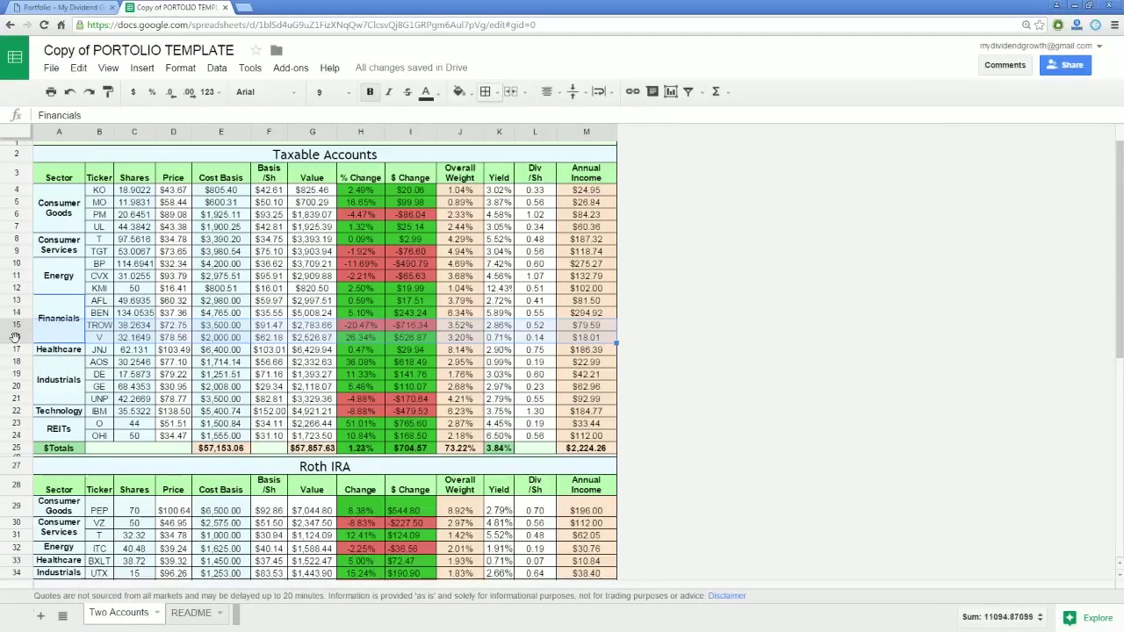
- Delete the TROW and V rows, insert two blank rows, and merge Financials across rows 13–16
right_click(16, 337)
click(64, 485)
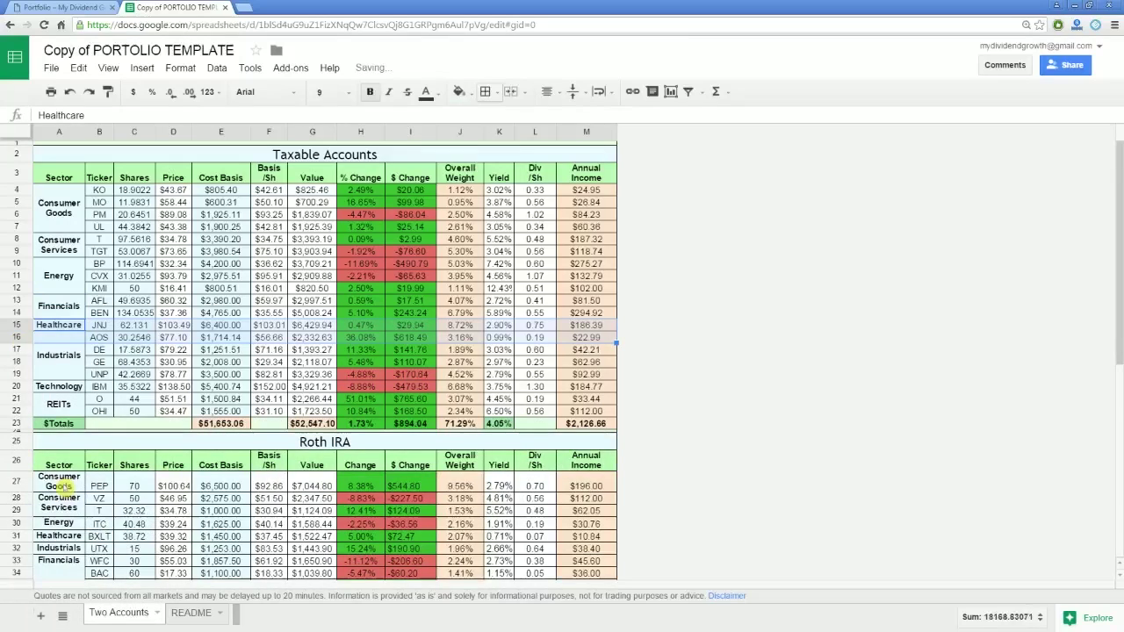
right_click(19, 324)
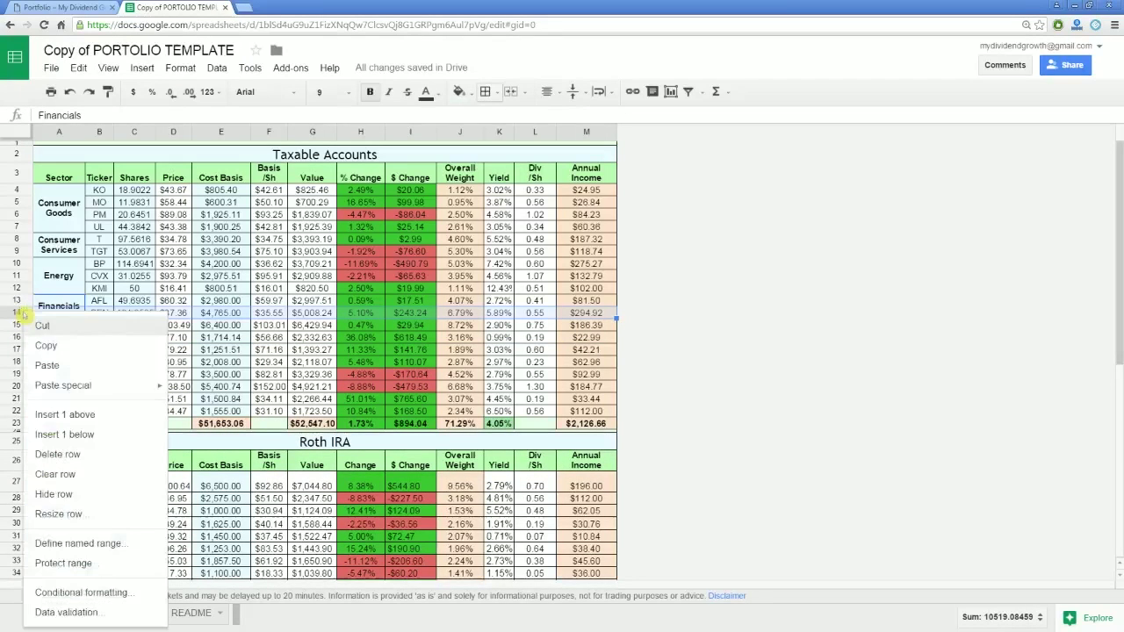
click(77, 436)
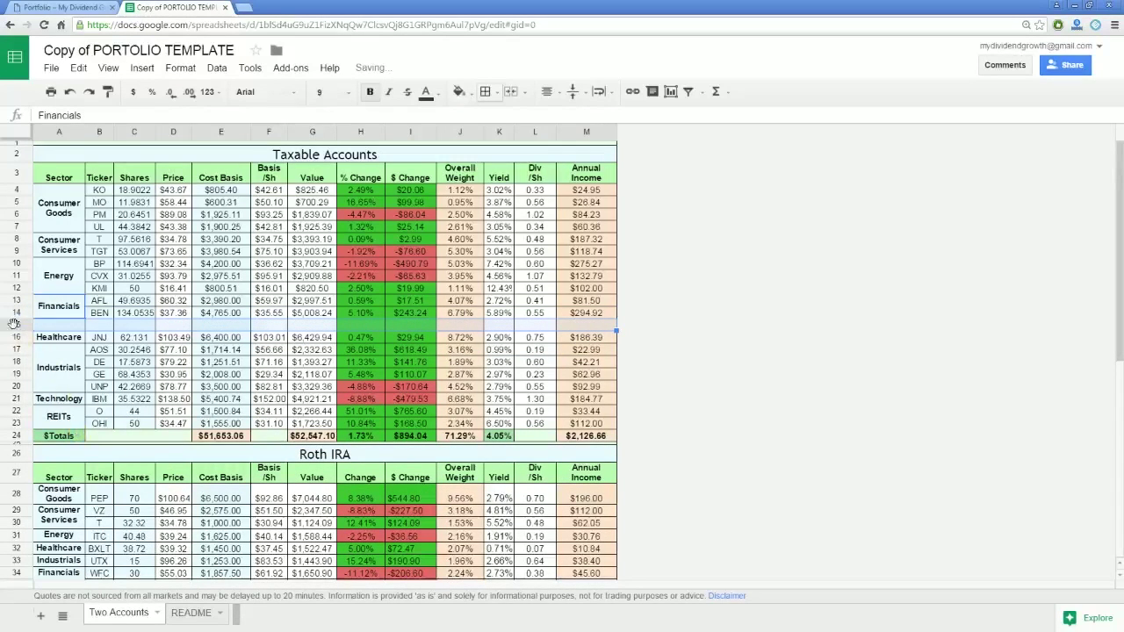
right_click(16, 324)
click(70, 450)
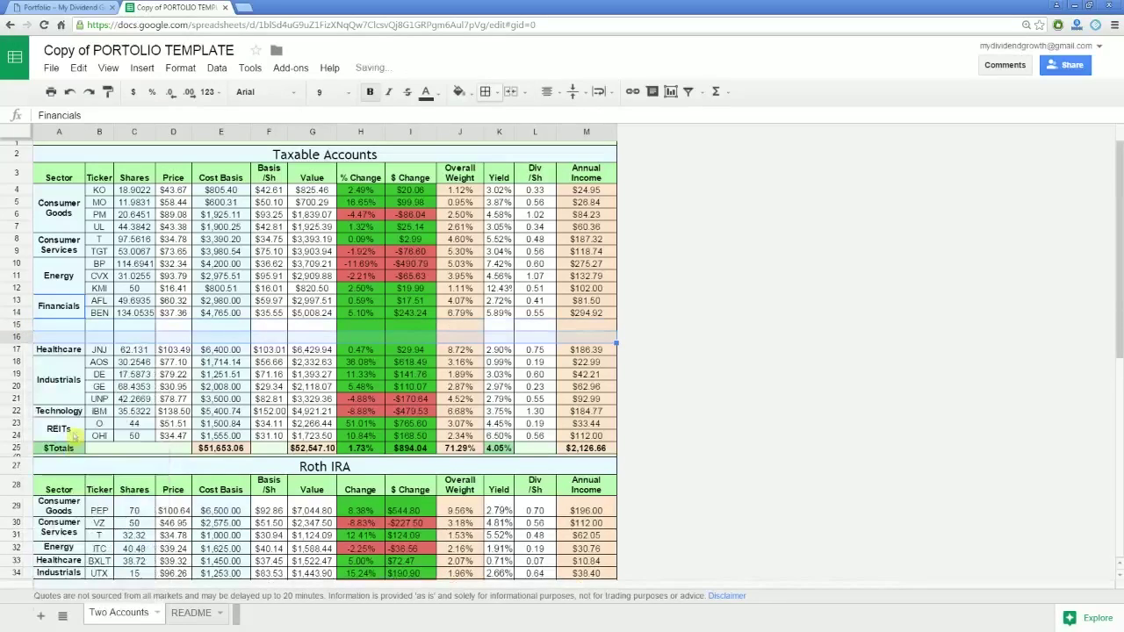
click(77, 322)
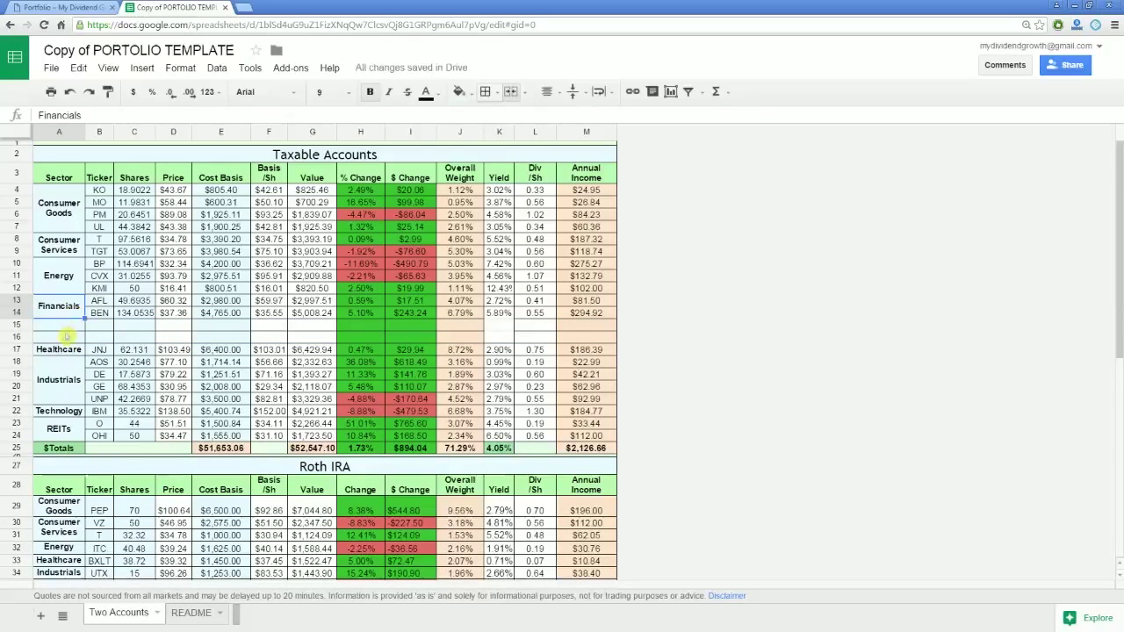
click(511, 92)
- Fill the BEN row down into the two new rows and rename their tickers TROW and WFC
click(116, 330)
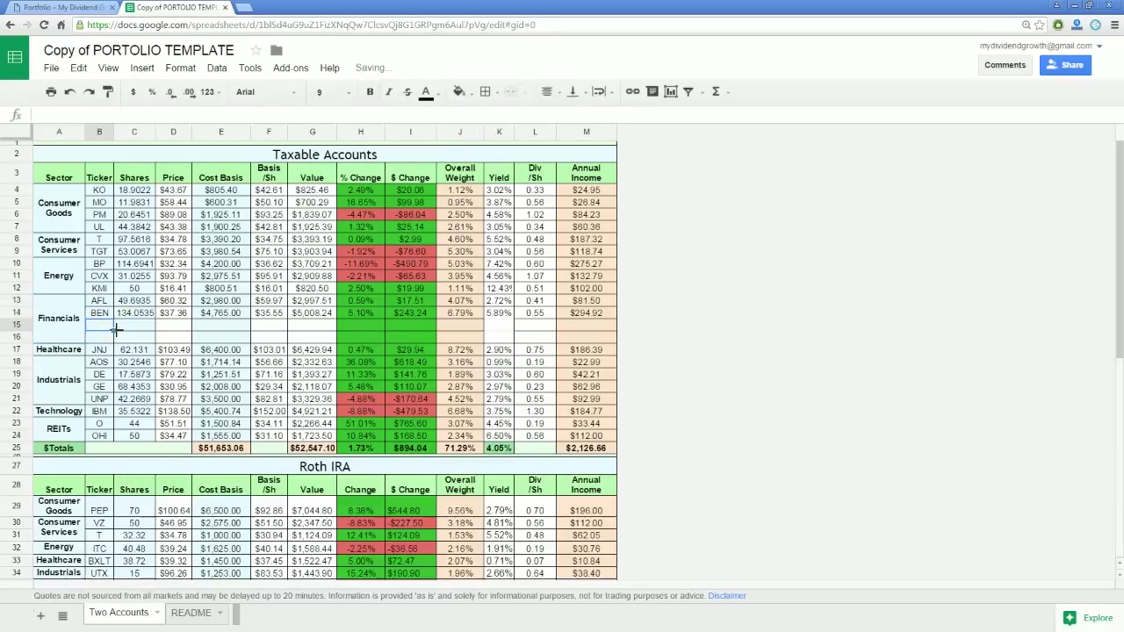
click(104, 317)
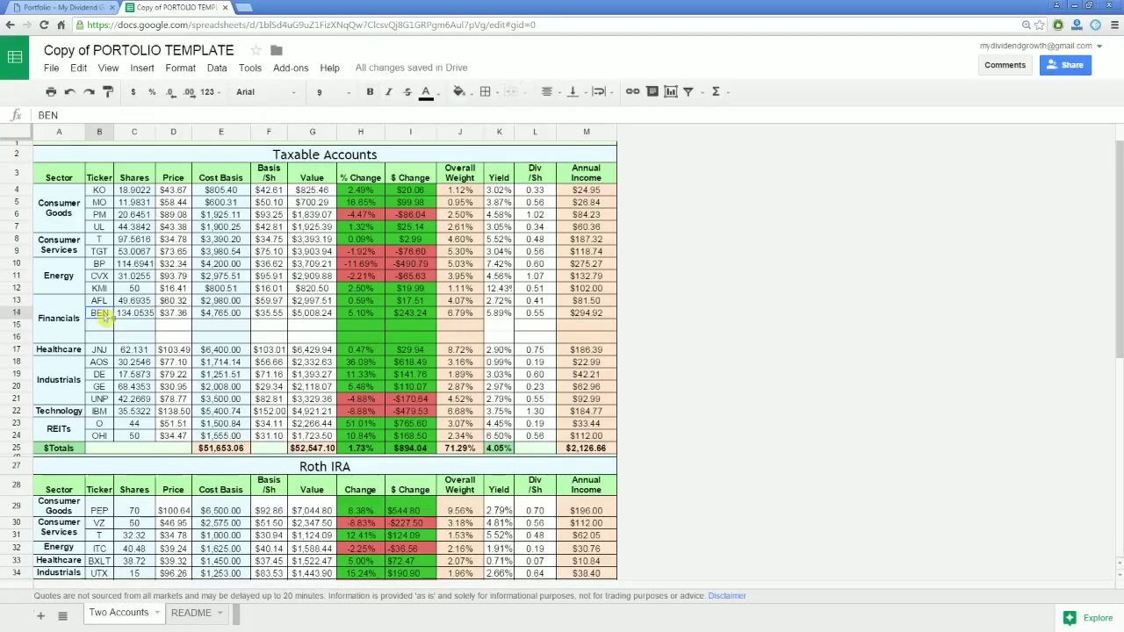
shift+click(596, 318)
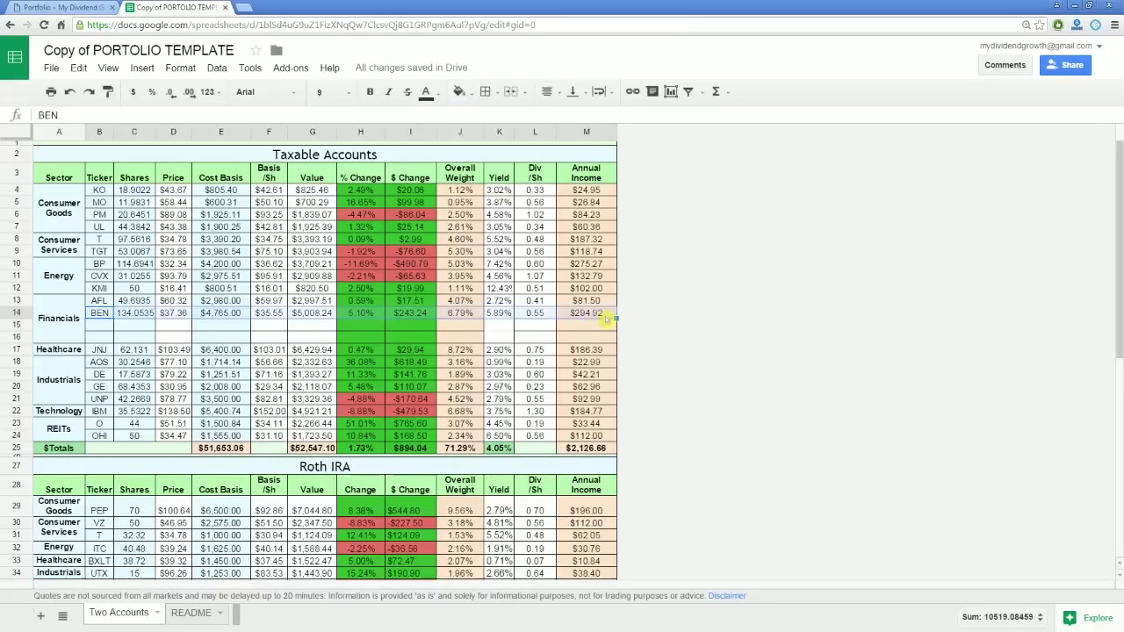
drag(618, 318, 619, 343)
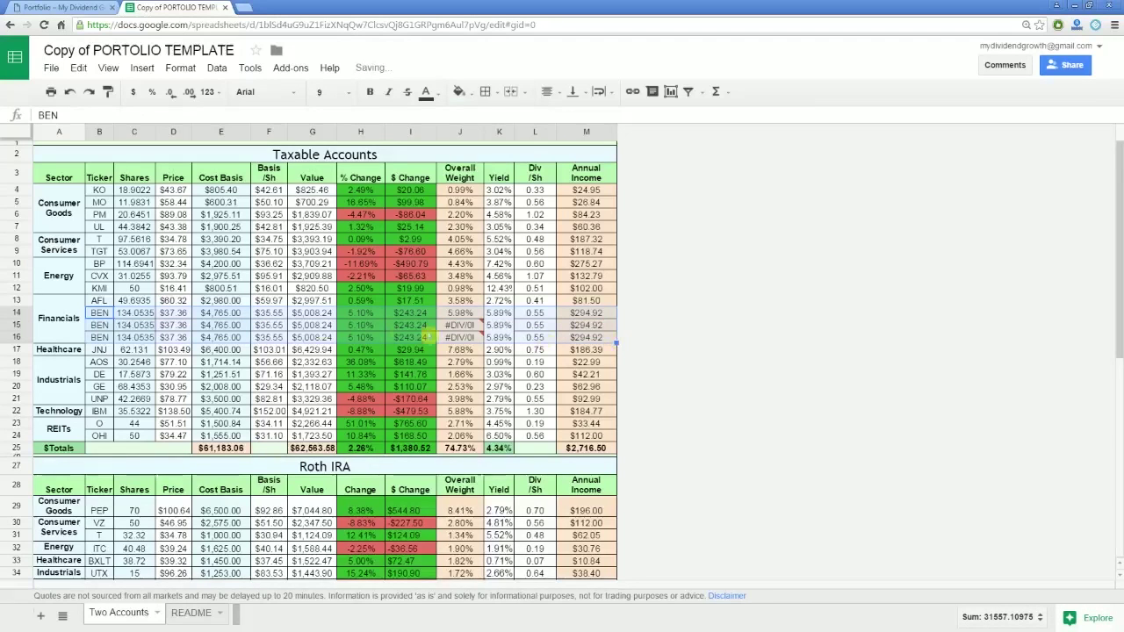
click(96, 314)
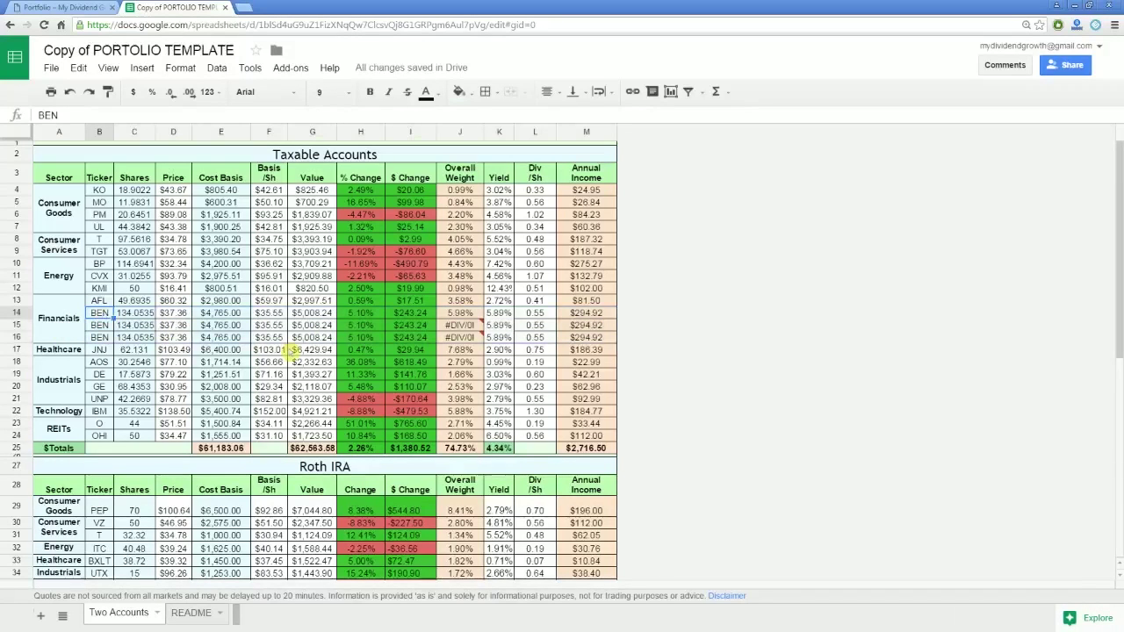
key(Down)
text(TROW)
key(Return)
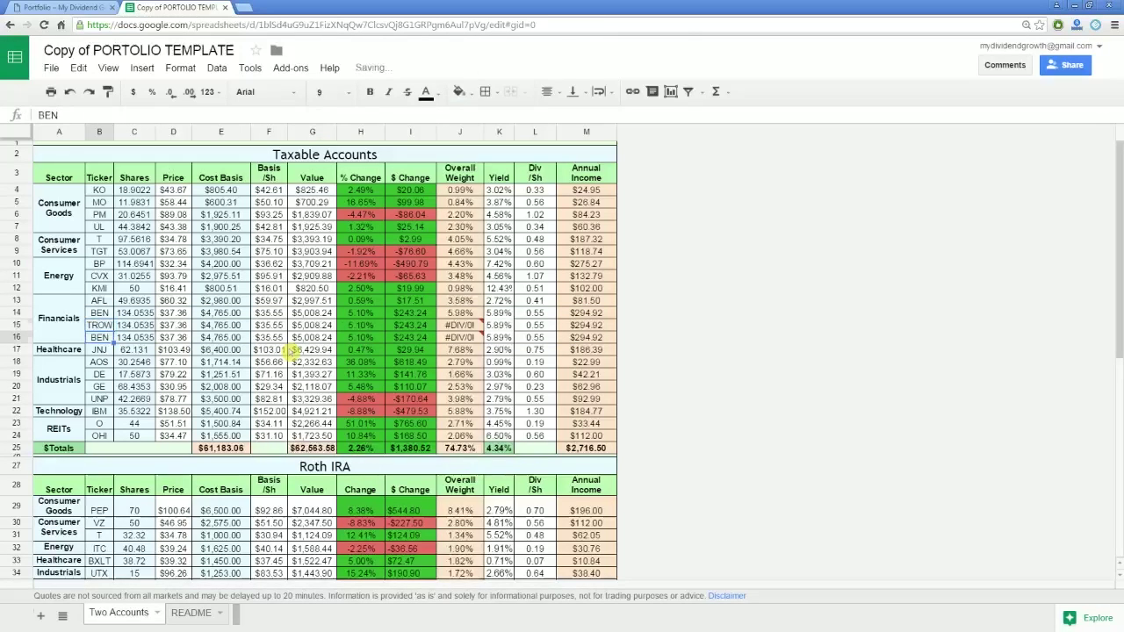
text(WFC)
key(Tab)
- Give TROW 50 shares at $3,500 and WFC 42 shares at $2,200, then check the total formulas
key(Up)
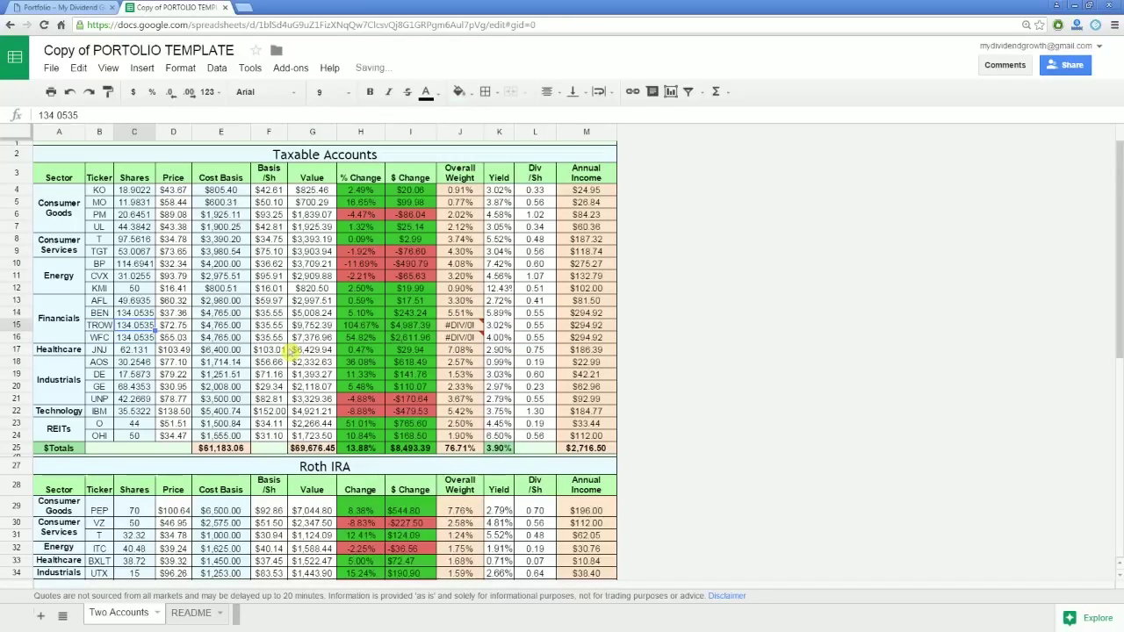
text(50)
key(Tab)
key(Tab)
text(3)
key(Return)
text(42)
key(Tab)
key(Tab)
text(2200)
key(Return)
click(234, 455)
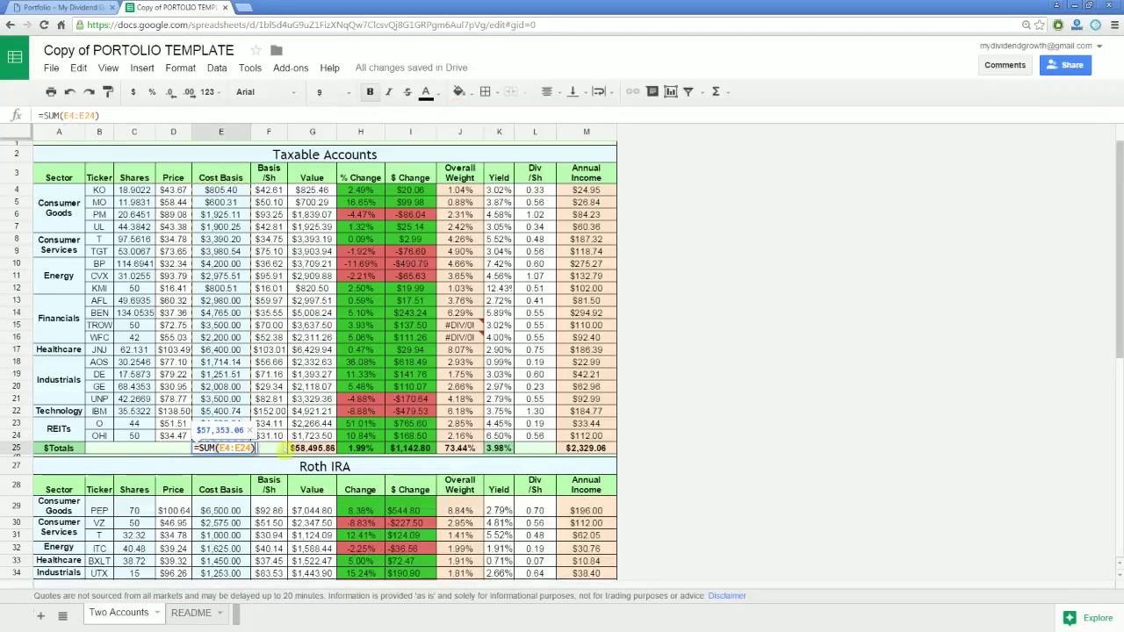
click(303, 448)
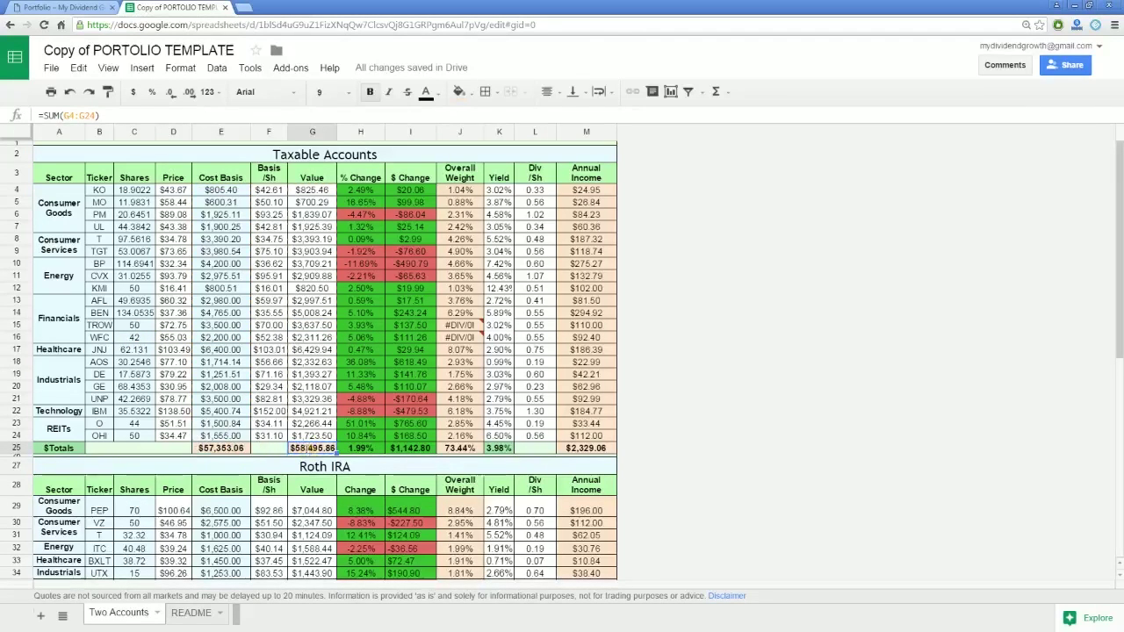
click(17, 435)
- Insert a blank row below OHI and copy the OHI row into it
right_click(17, 436)
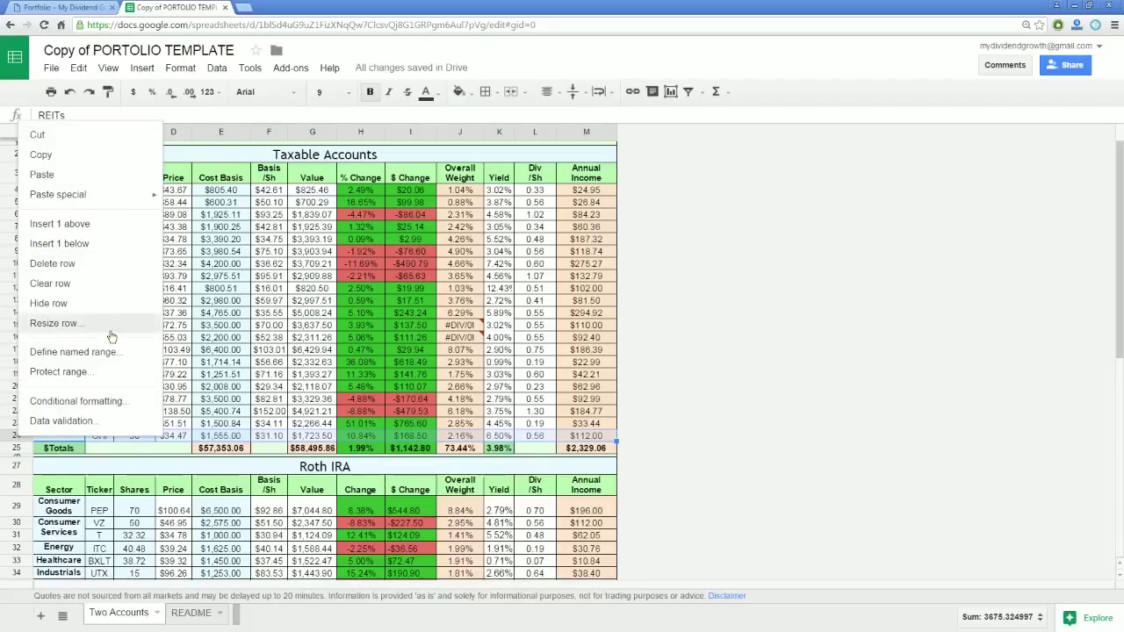
click(128, 245)
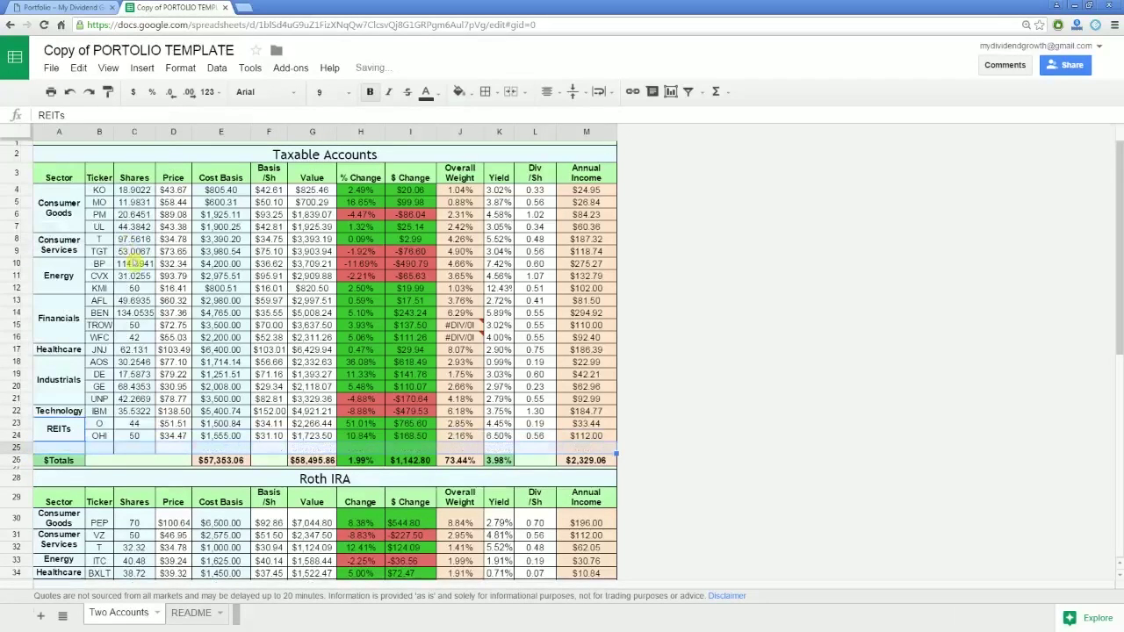
click(103, 435)
shift+click(606, 436)
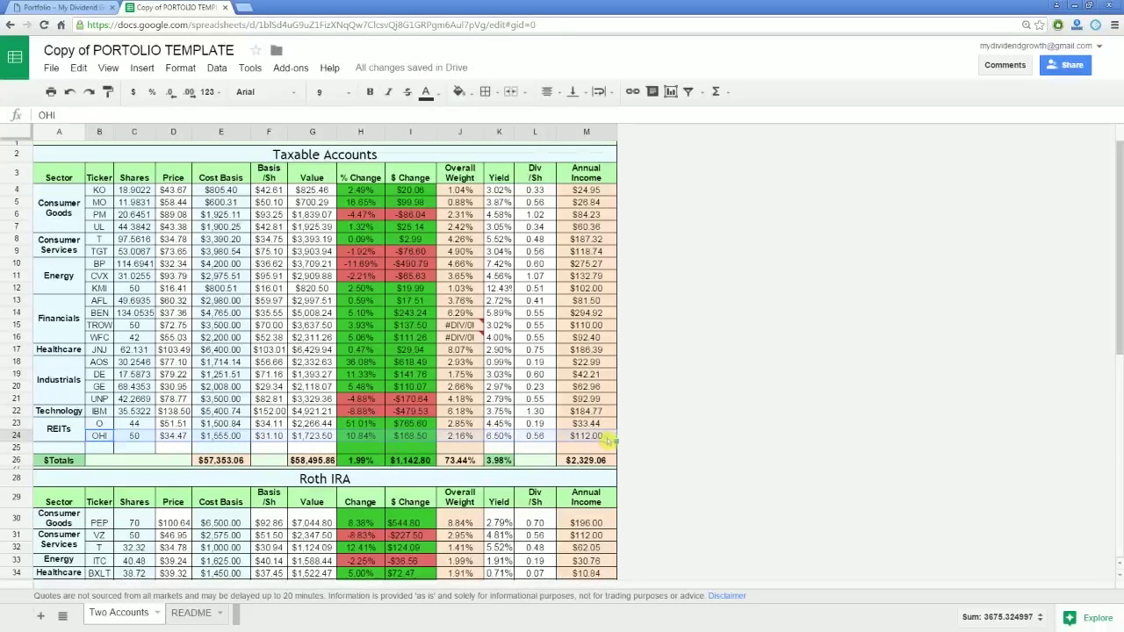
drag(616, 442, 617, 454)
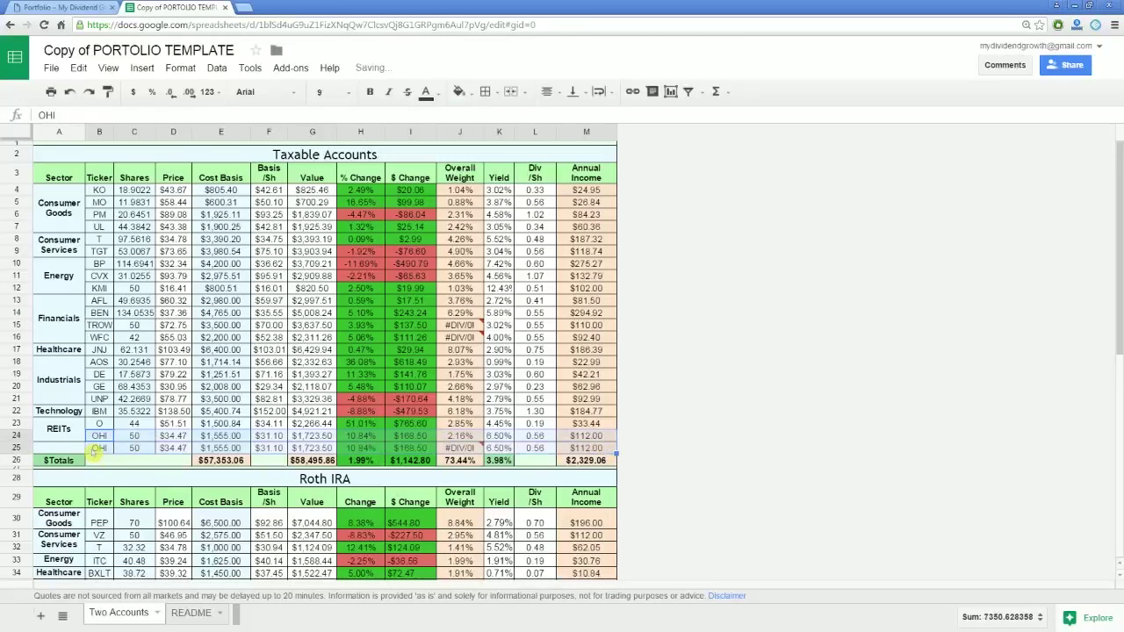
- Change the copied row to ticker STAG with 35 shares and a $1,200 cost basis
click(99, 448)
text(STAG)
key(Tab)
text(35)
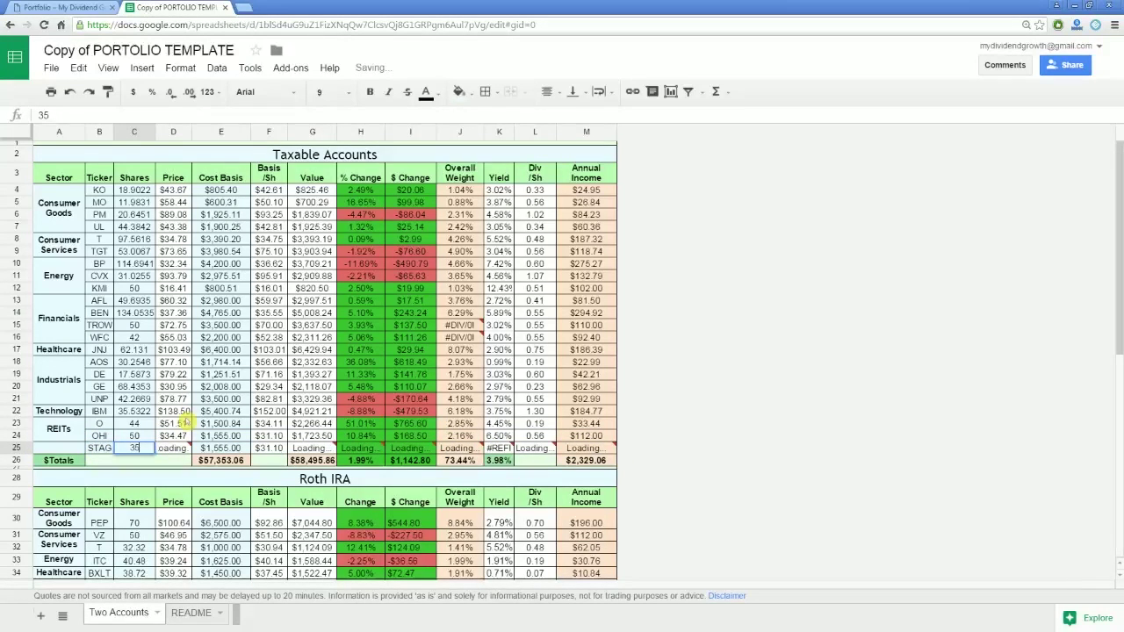
click(214, 450)
text(1200)
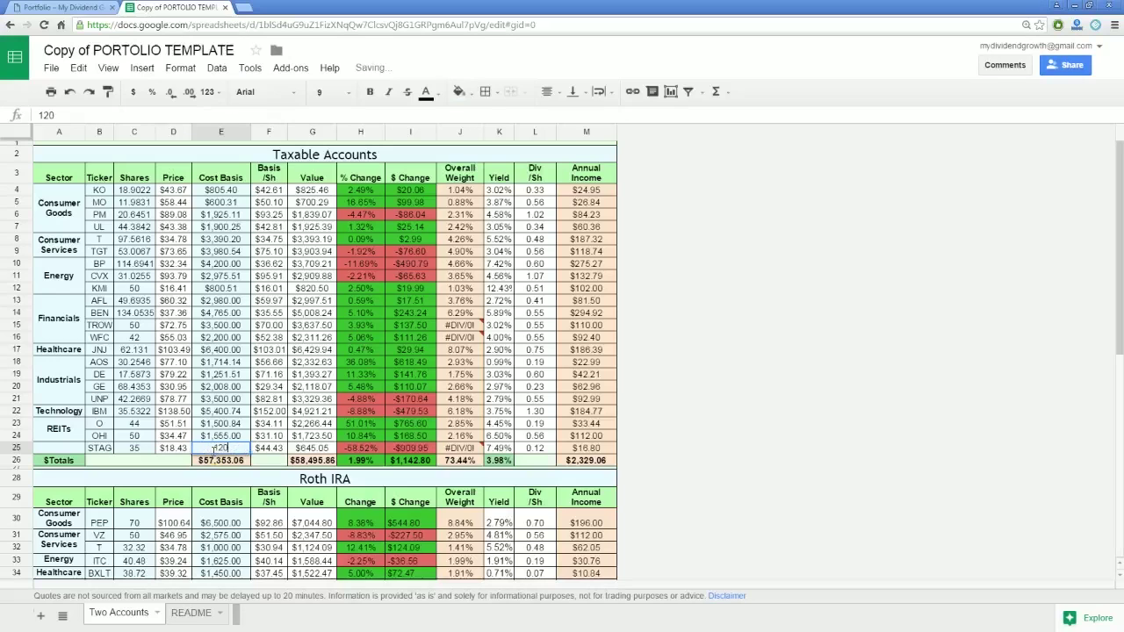
key(Return)
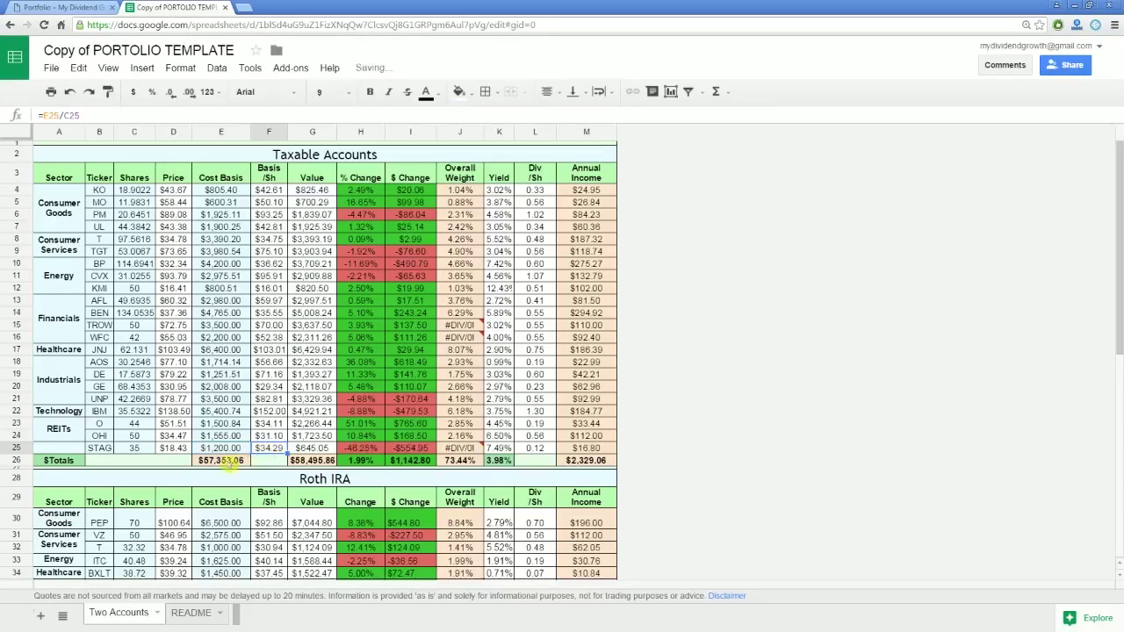
- Extend the Cost Basis total in E26 to =SUM(E4:E25)
double_click(215, 460)
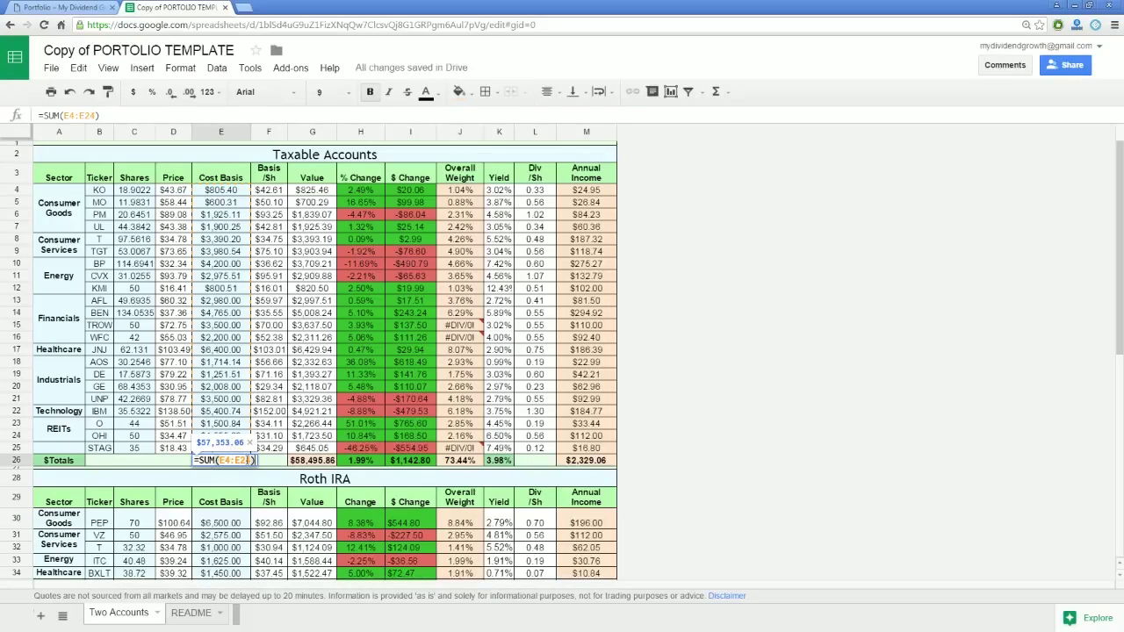
key(BackSpace)
text(5)
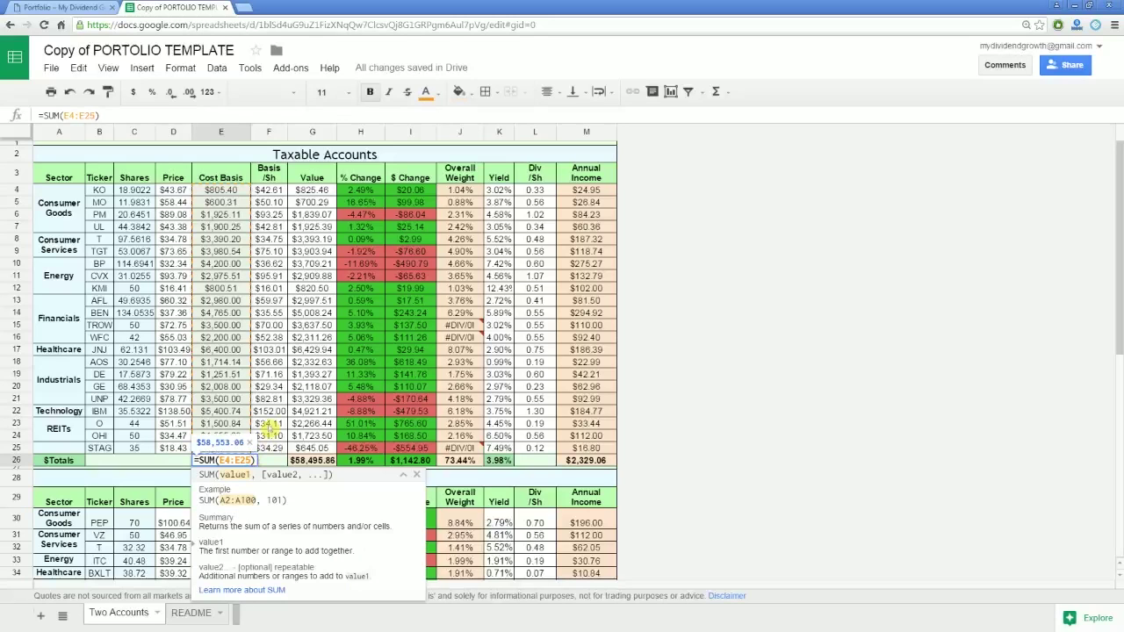
key(Return)
- Extend the Value total in G26 to =SUM(G4:G25), then inspect KO's Overall Weight formula
double_click(318, 461)
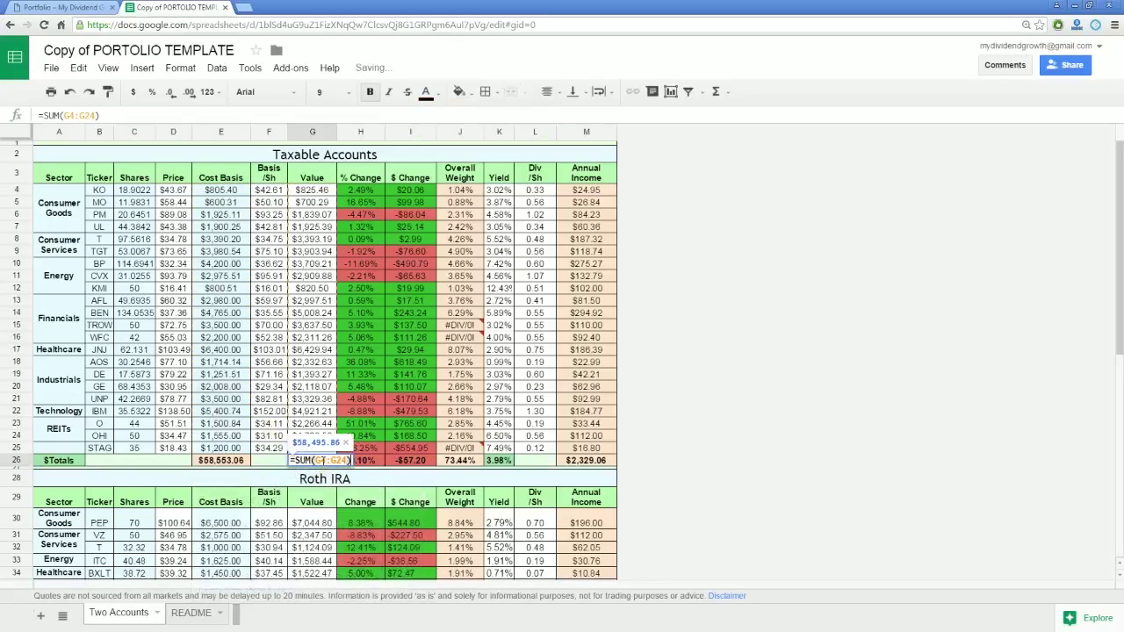
click(347, 460)
key(BackSpace)
text(5)
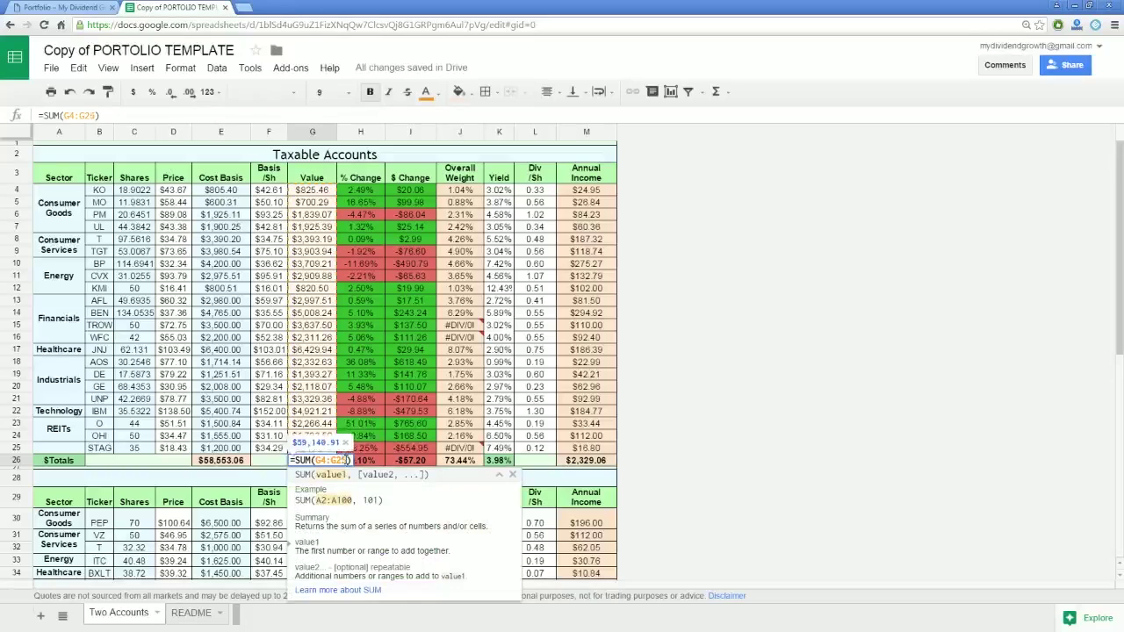
key(Return)
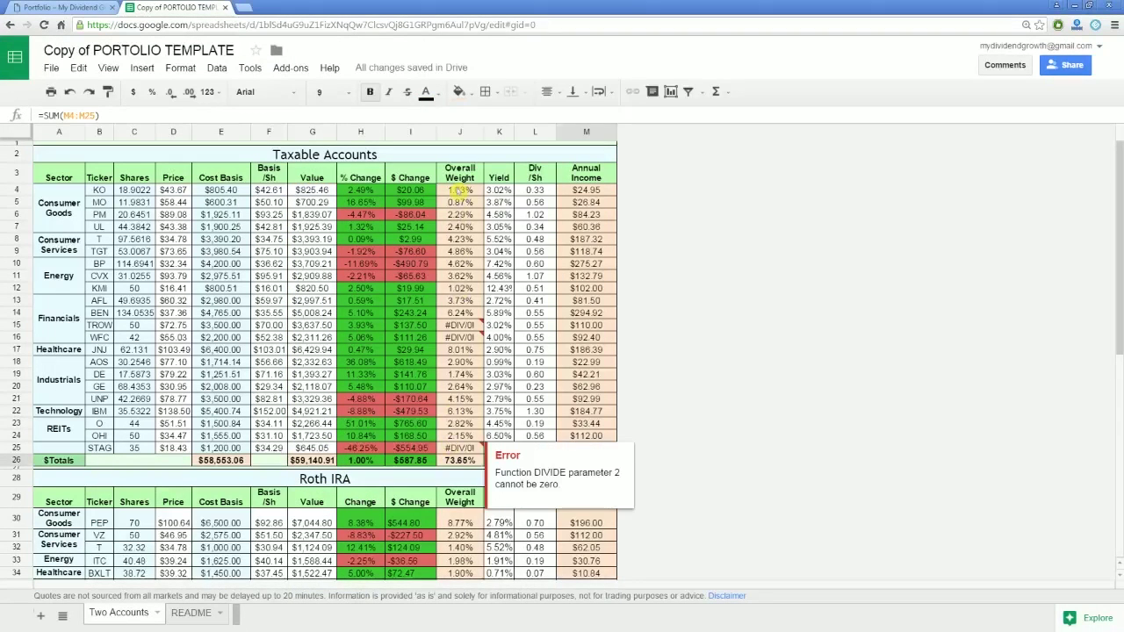
click(460, 190)
double_click(459, 190)
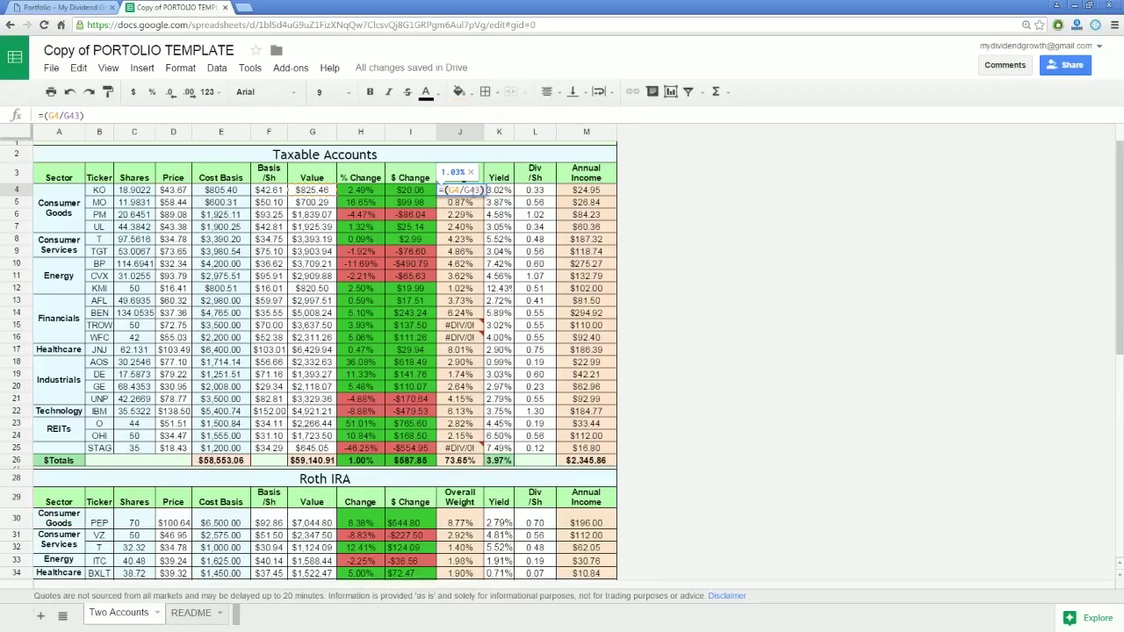
- Change TROW's and WFC's Overall Weight formulas in J15 and J16 to divide by G45 instead of G46
scroll(463, 318, down, 5)
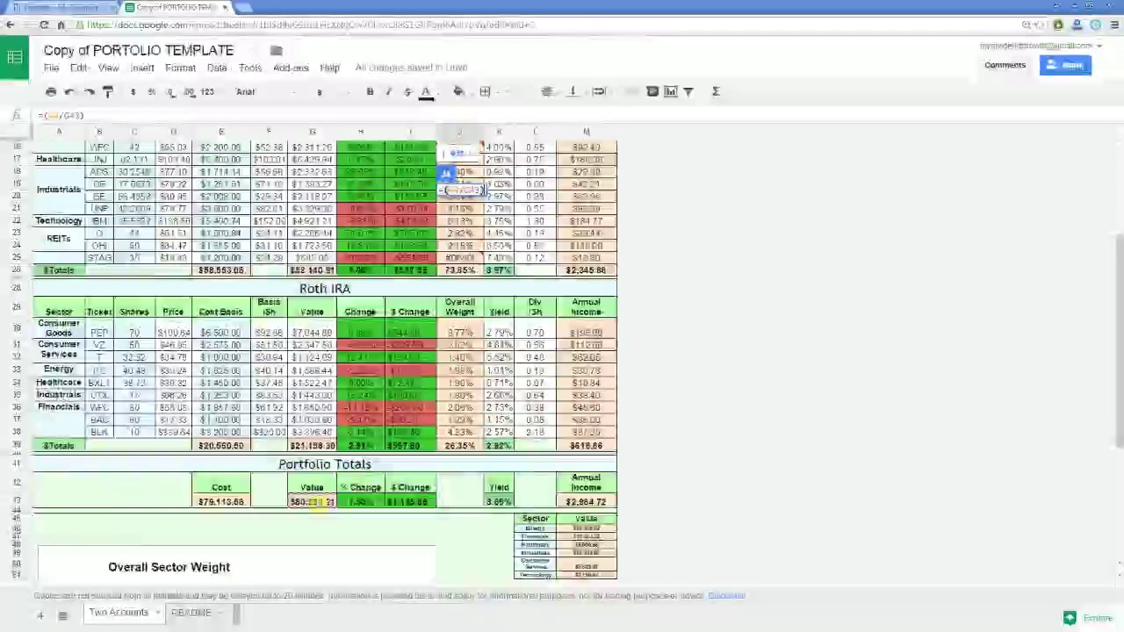
scroll(315, 501, up, 5)
key(BackSpace)
text(5)
key(Return)
key(Return)
key(BackSpace)
text(5)
key(Return)
- Check STAG's weight cell, BP's Yield formula and the Annual Income column
click(468, 449)
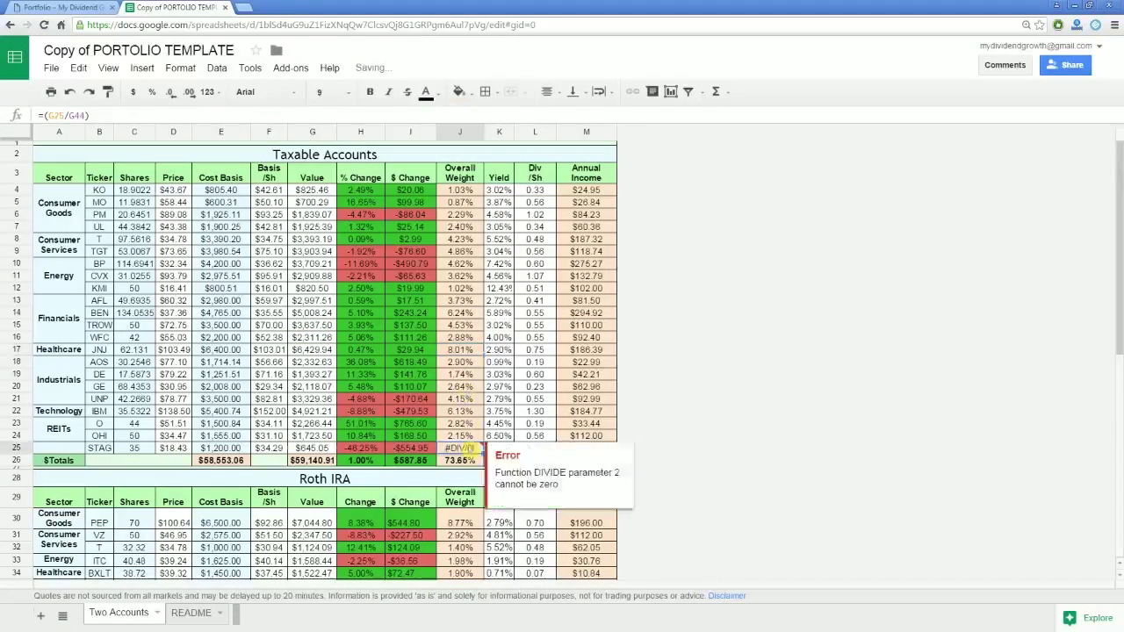
click(499, 264)
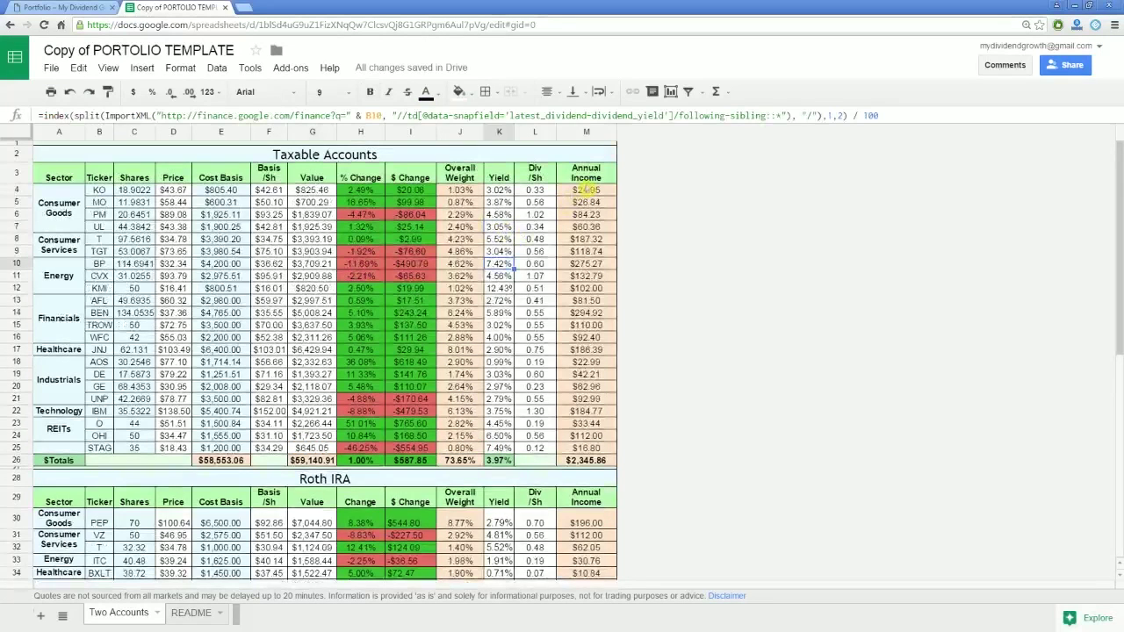
click(587, 181)
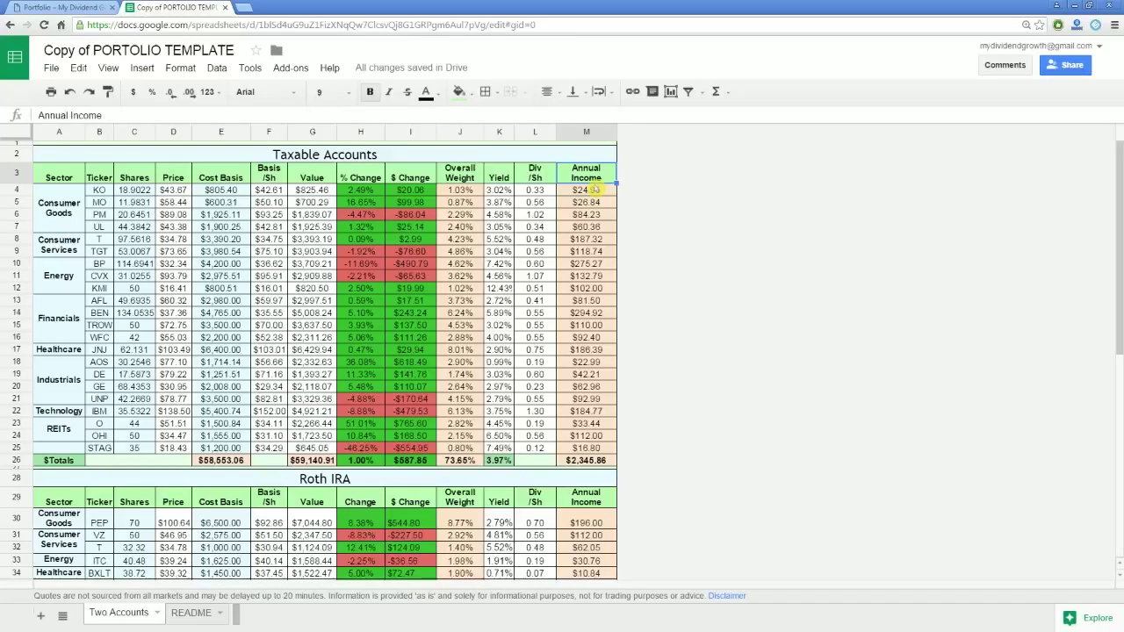
- Change the multiplier in O's formula =(L23*4)*C23 from 4 to 12, leaving KO's formula unchanged
double_click(602, 190)
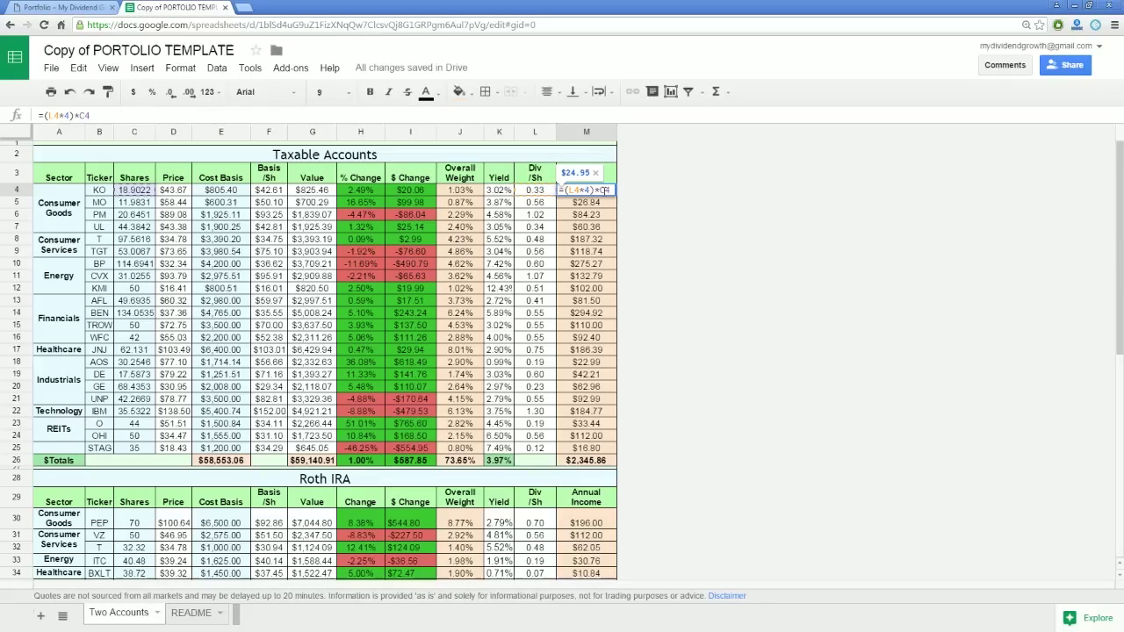
key(Escape)
double_click(589, 424)
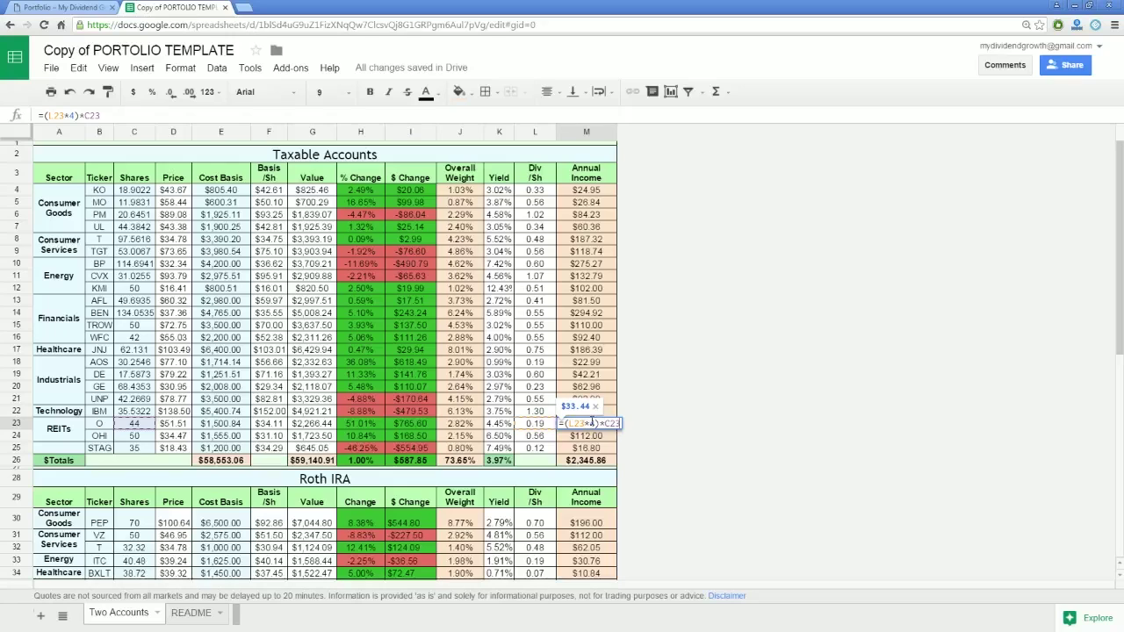
double_click(592, 423)
text(12)
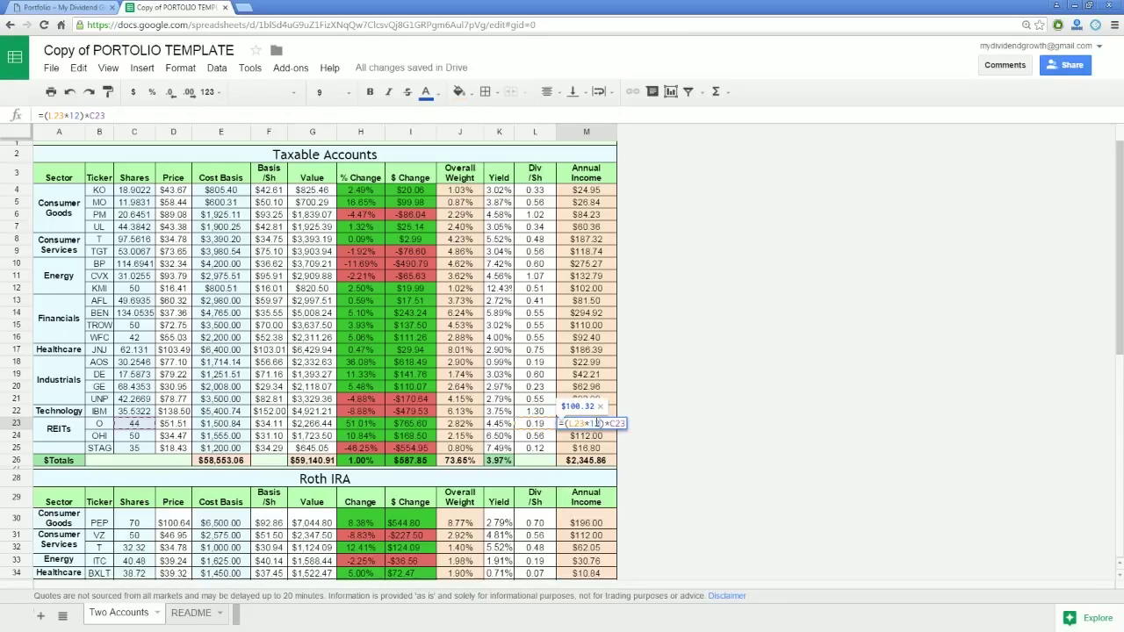
key(Return)
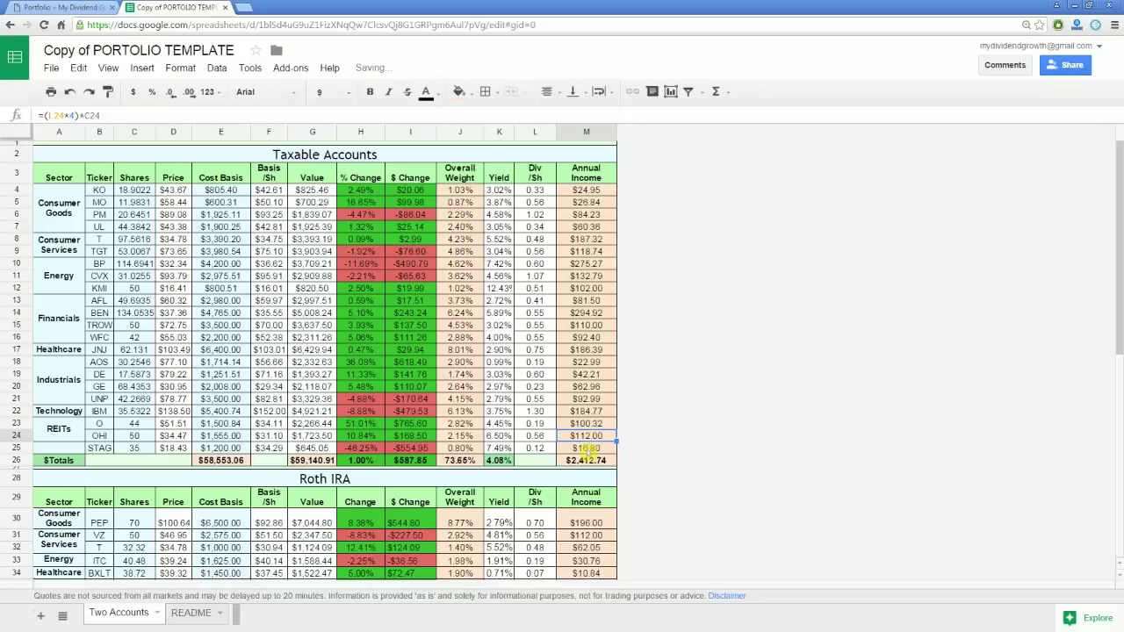
scroll(303, 373, down, 5)
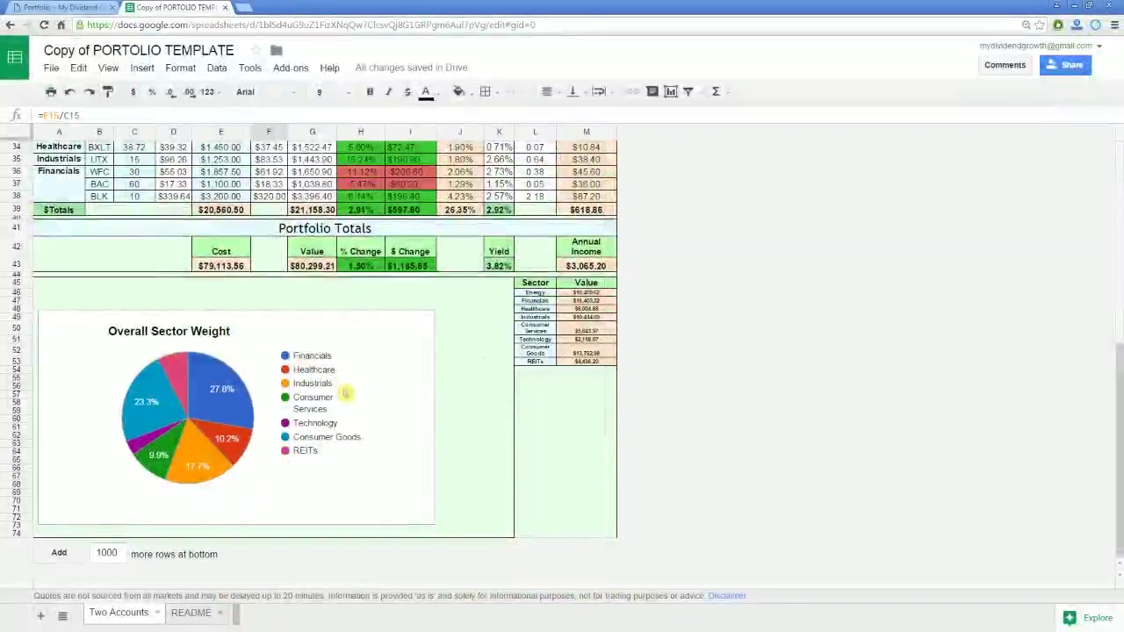
- Select the Overall Sector Weight pie chart and the sector names Energy through REITs
click(480, 293)
click(364, 328)
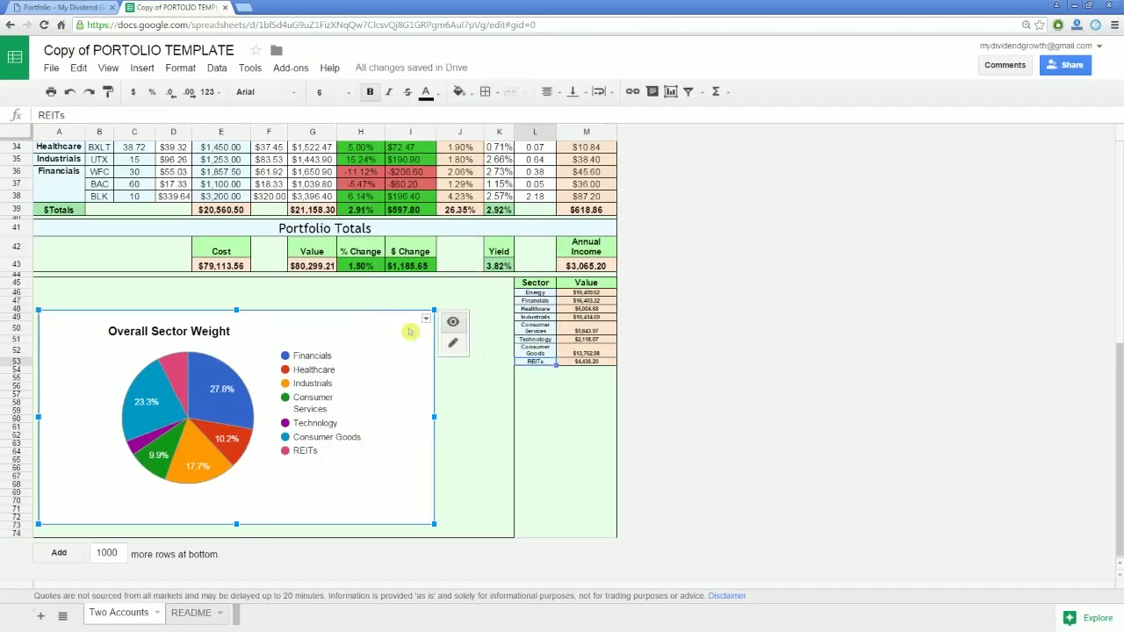
click(399, 283)
click(384, 339)
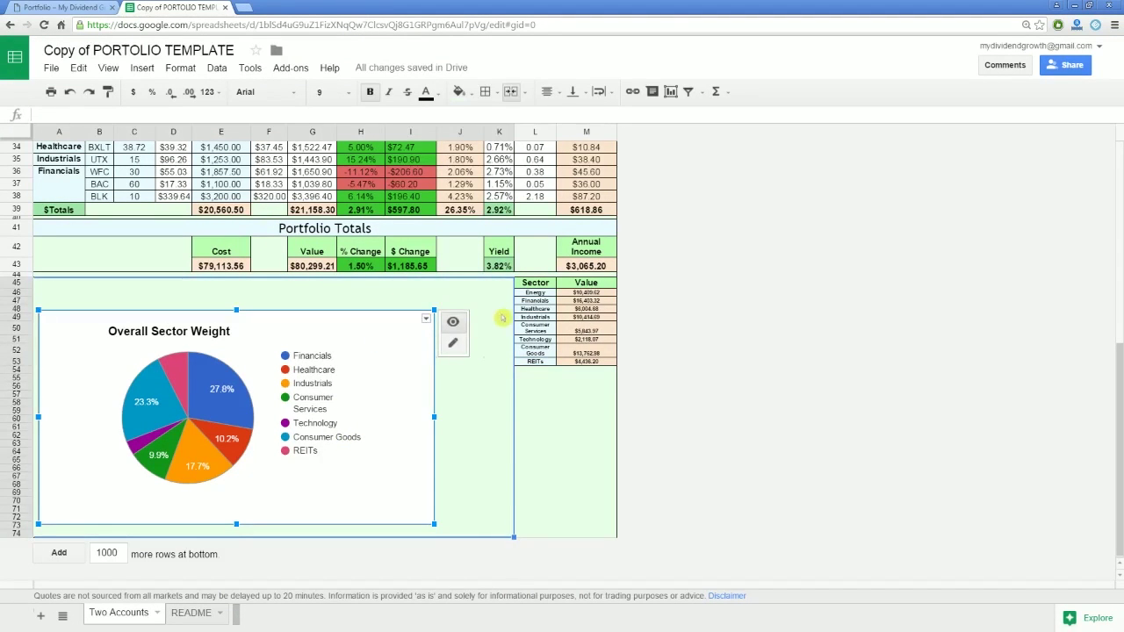
click(544, 294)
drag(544, 295, 545, 362)
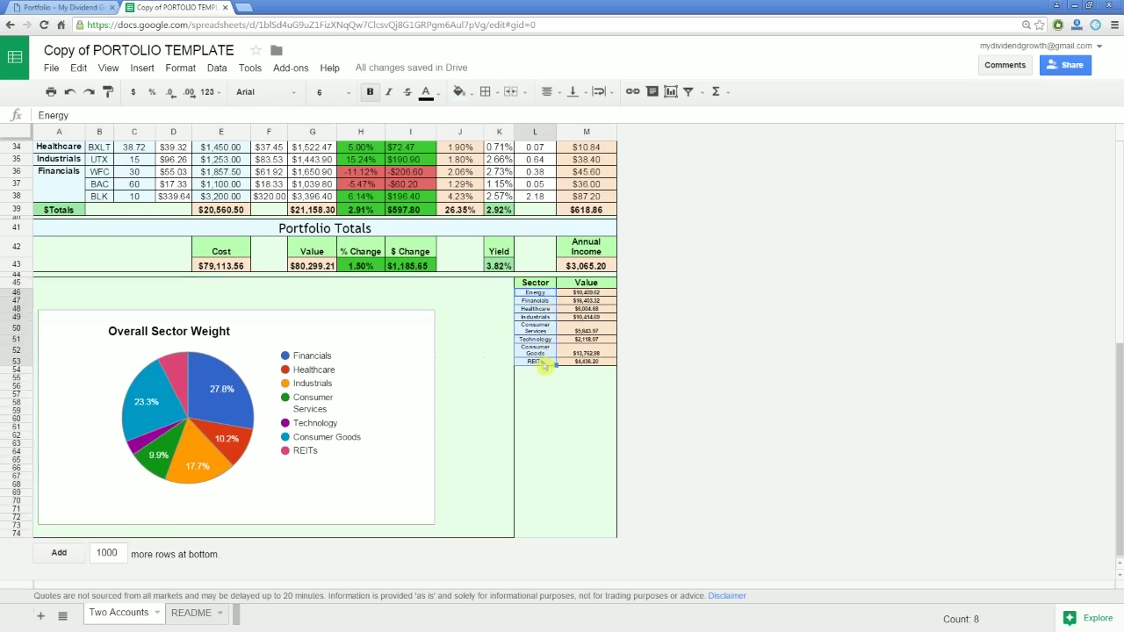
- Open row 48's options without changing anything, then check the REITs value formula and the chart
click(19, 308)
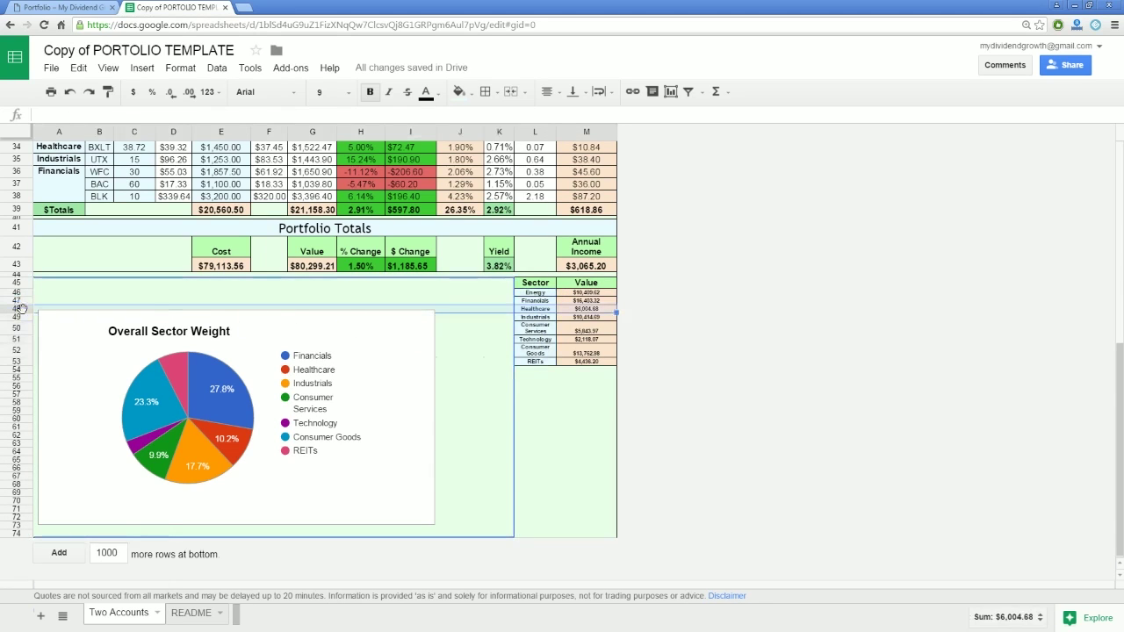
right_click(21, 310)
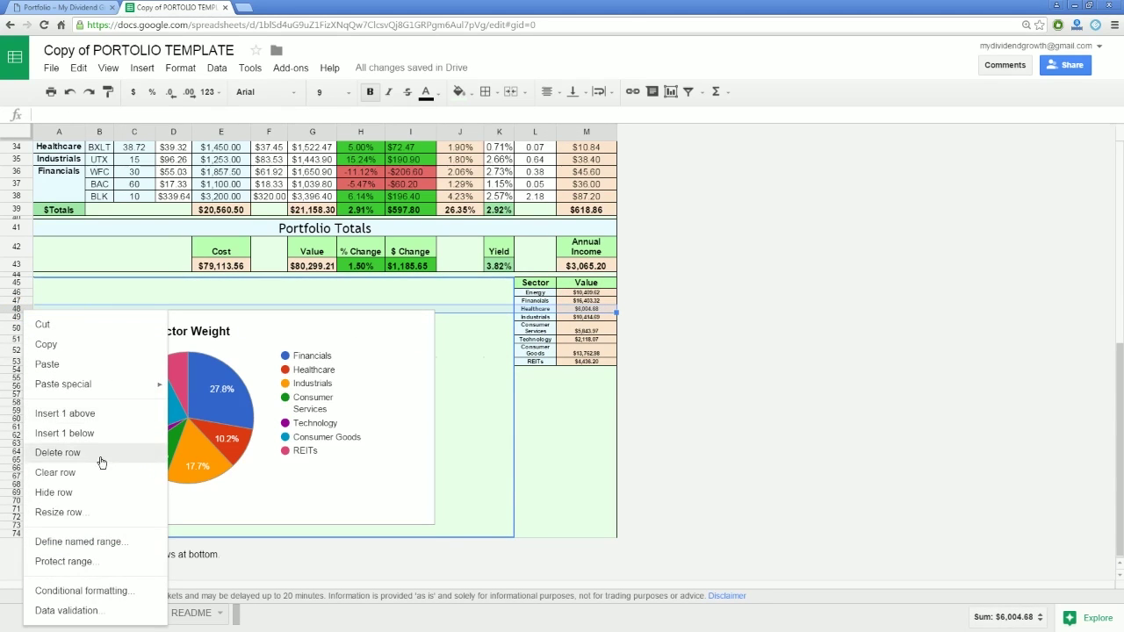
click(538, 294)
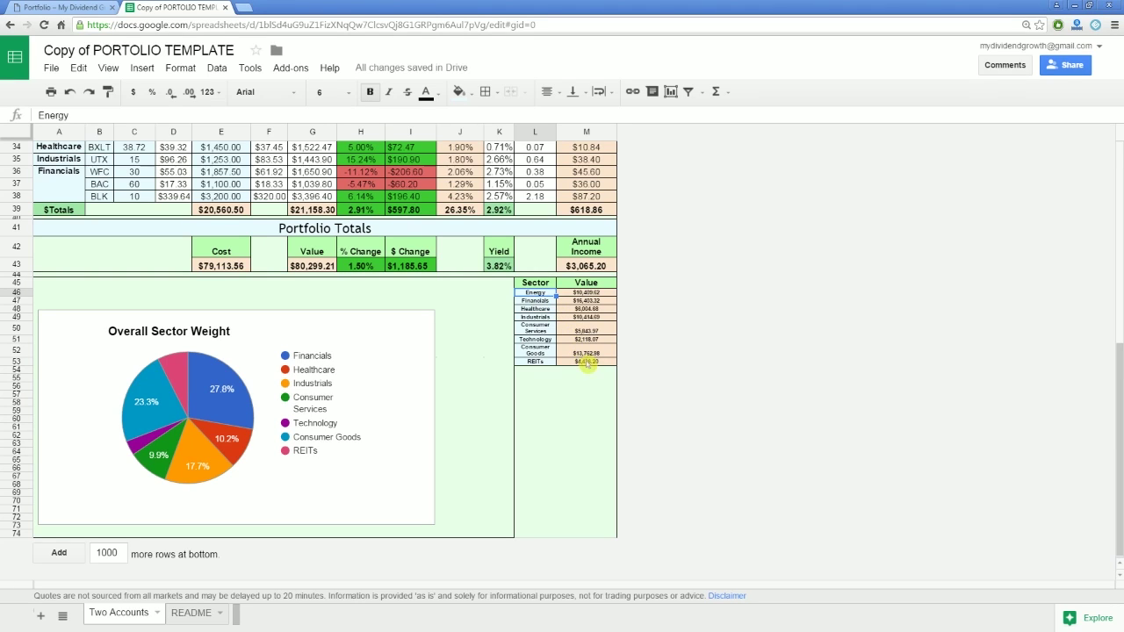
click(587, 363)
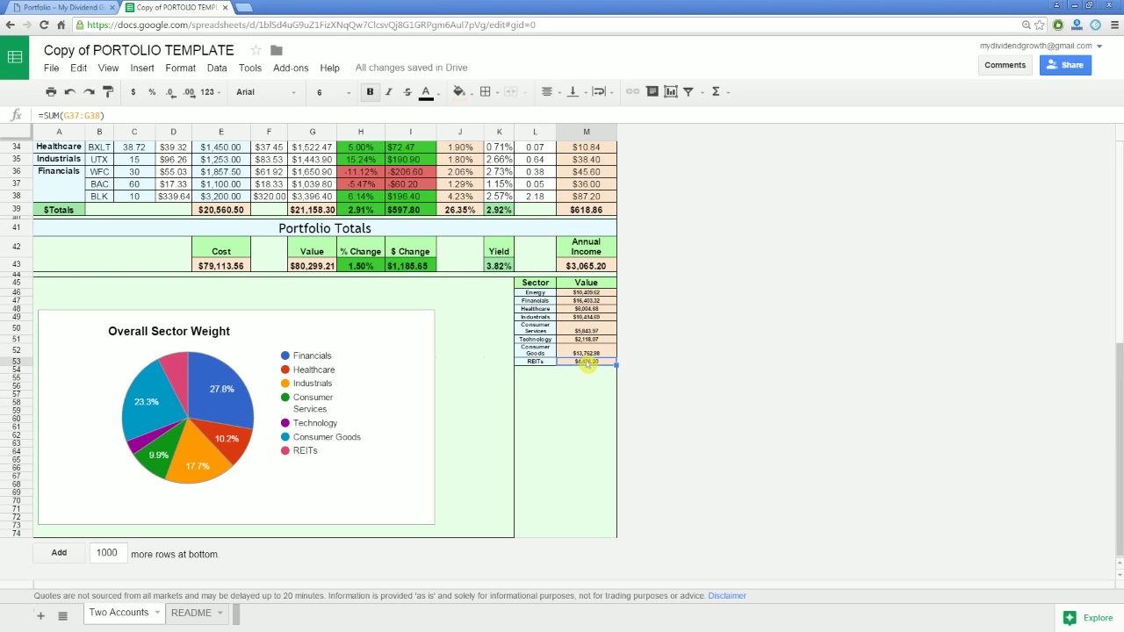
click(405, 342)
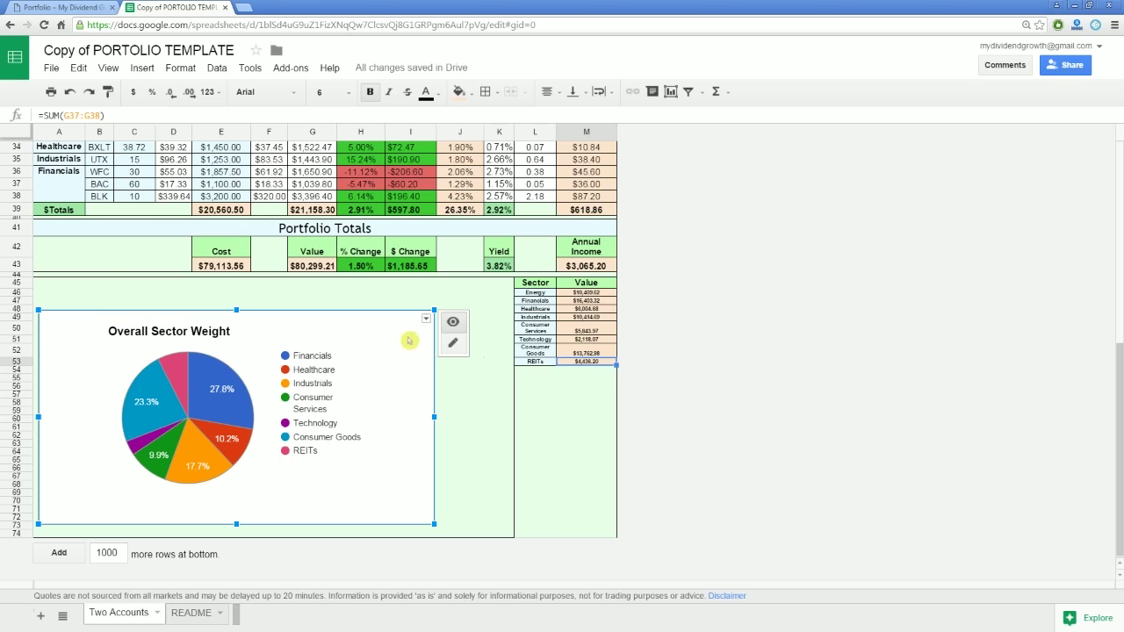
- Make the chart's data range start at L45, then inspect Energy's value formula =SUM(G4:G6)+(G30)
click(454, 344)
click(405, 343)
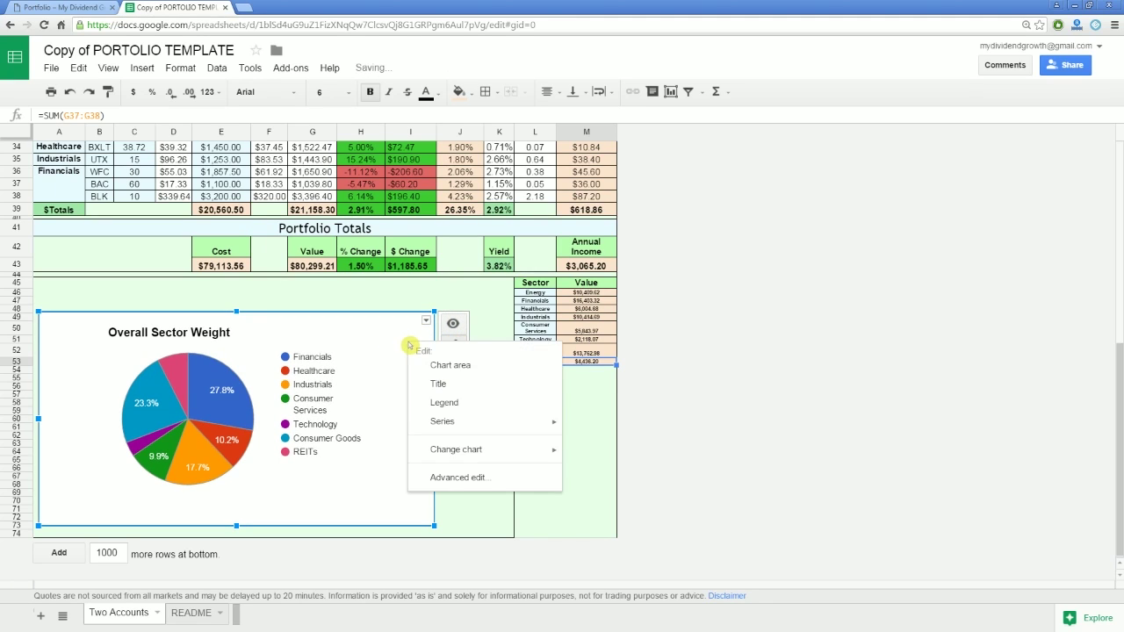
click(469, 478)
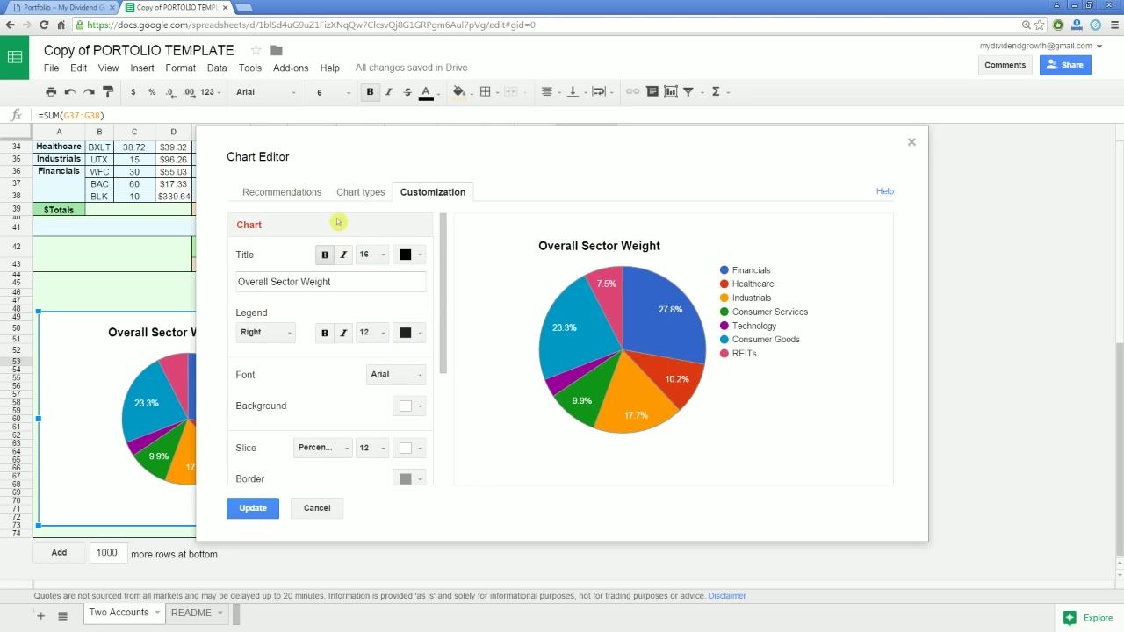
click(304, 192)
click(304, 221)
mouse_move(313, 222)
mouse_down()
mouse_move(303, 221)
mouse_move(319, 225)
mouse_up()
text(L45:M53)
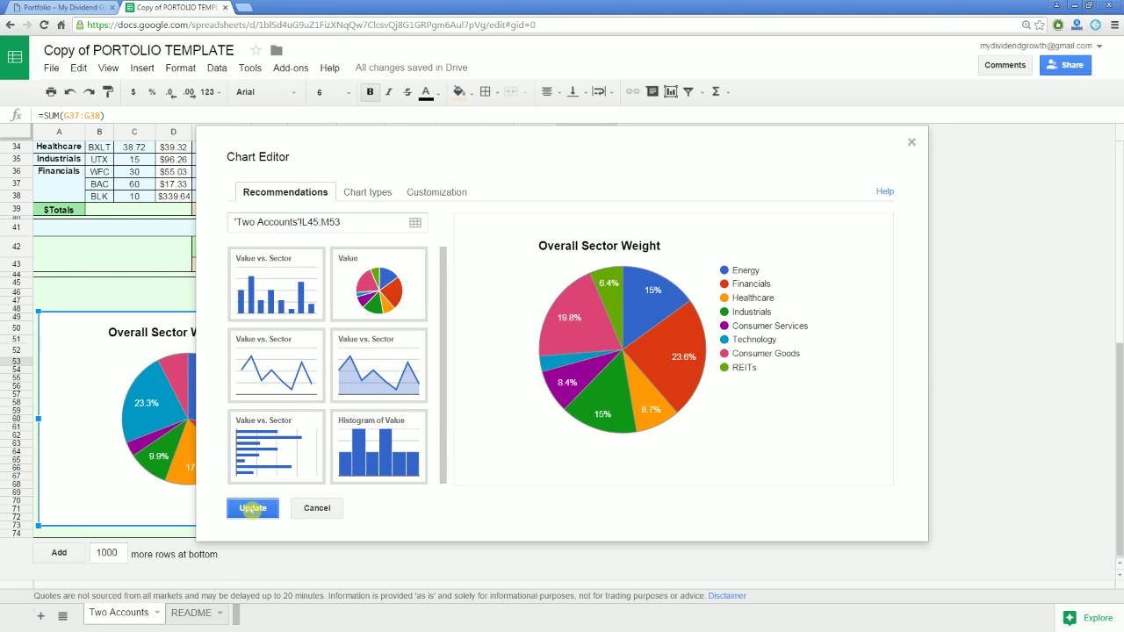
click(252, 509)
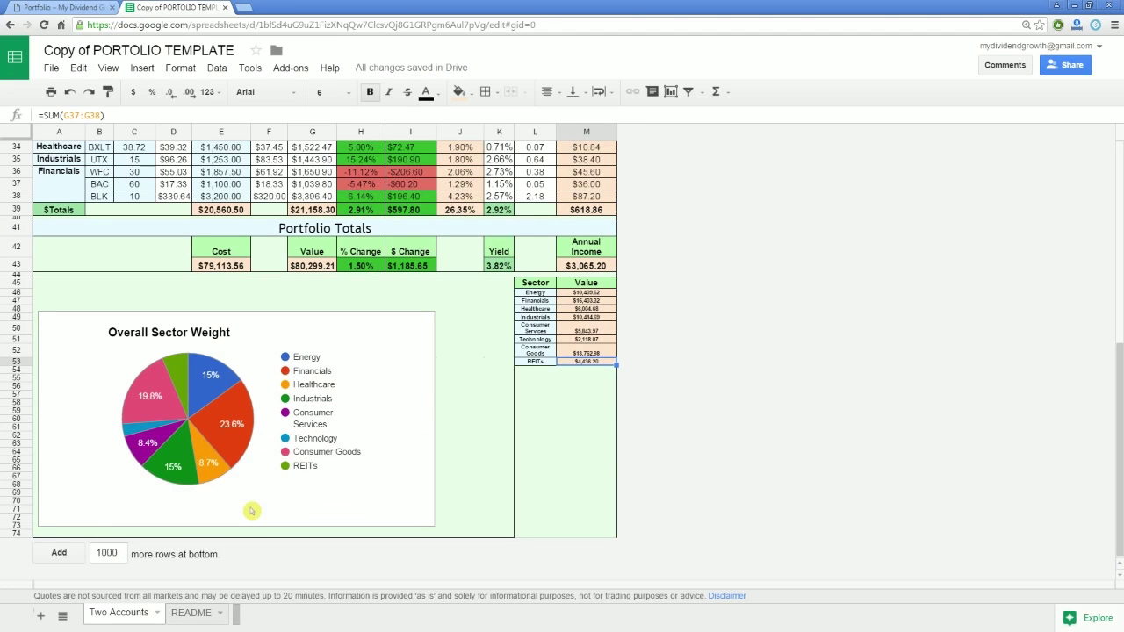
click(587, 293)
double_click(586, 293)
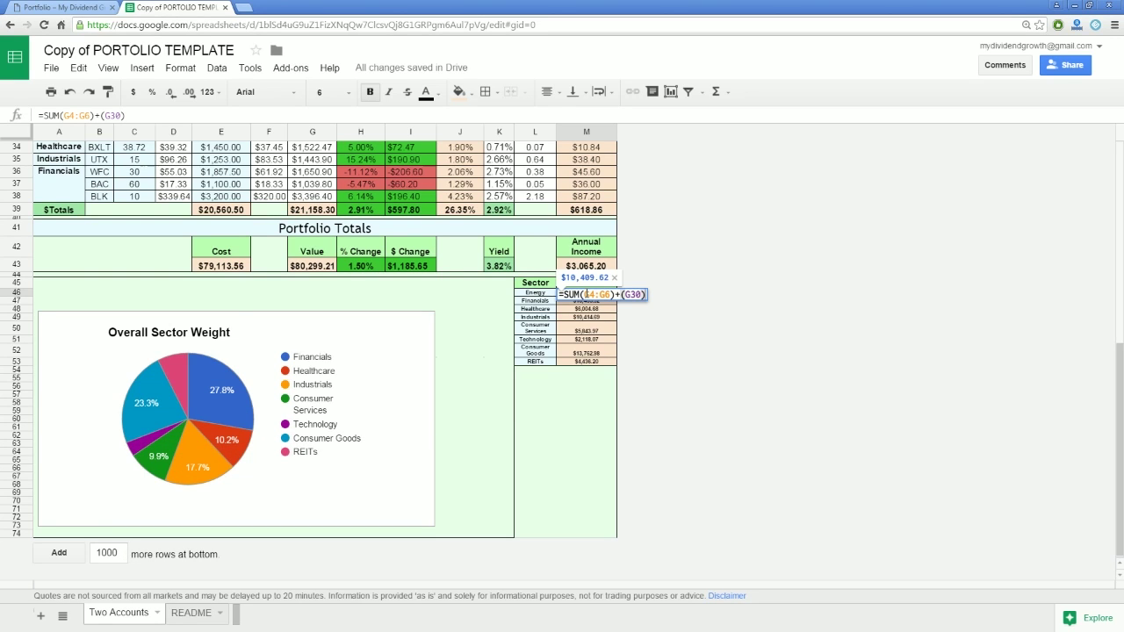
key(Return)
click(408, 362)
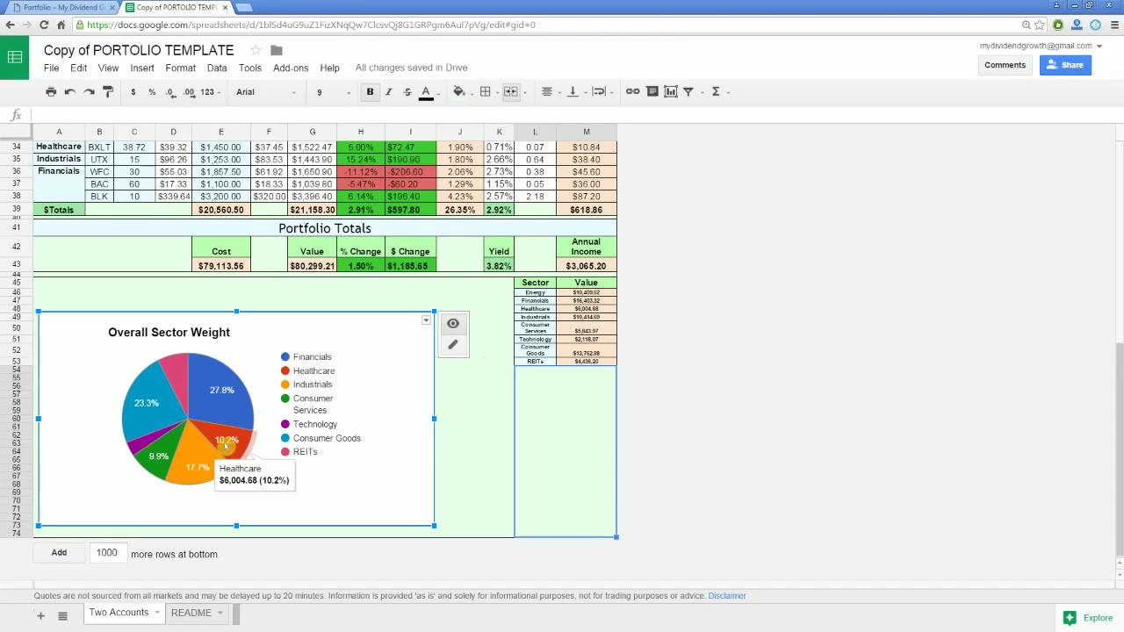
click(473, 156)
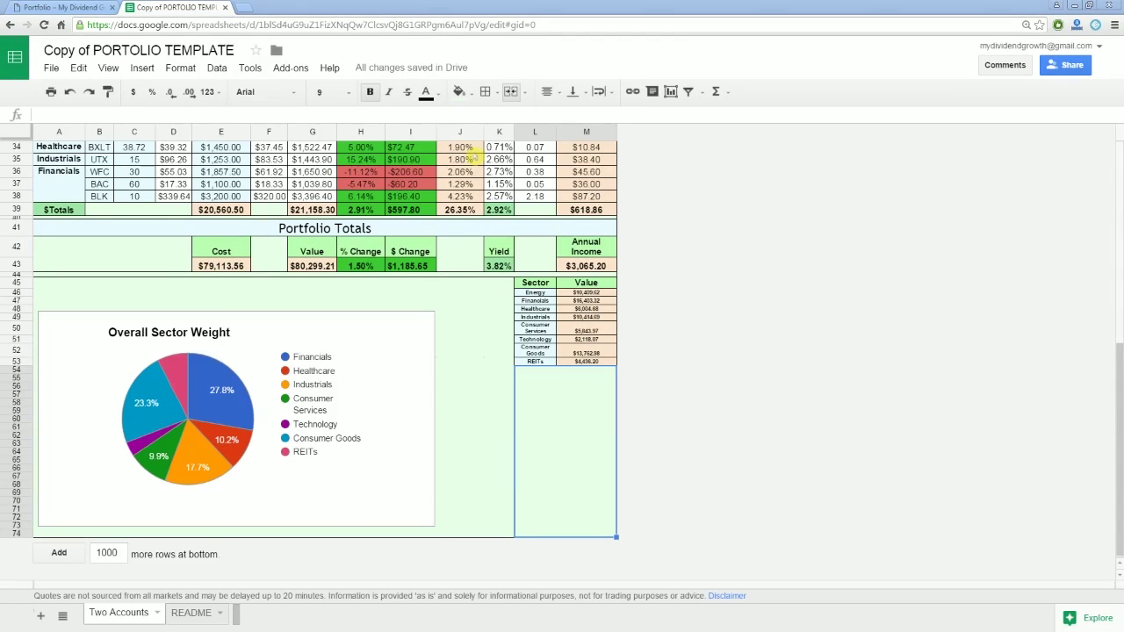
click(204, 213)
scroll(214, 440, up, 10)
double_click(214, 461)
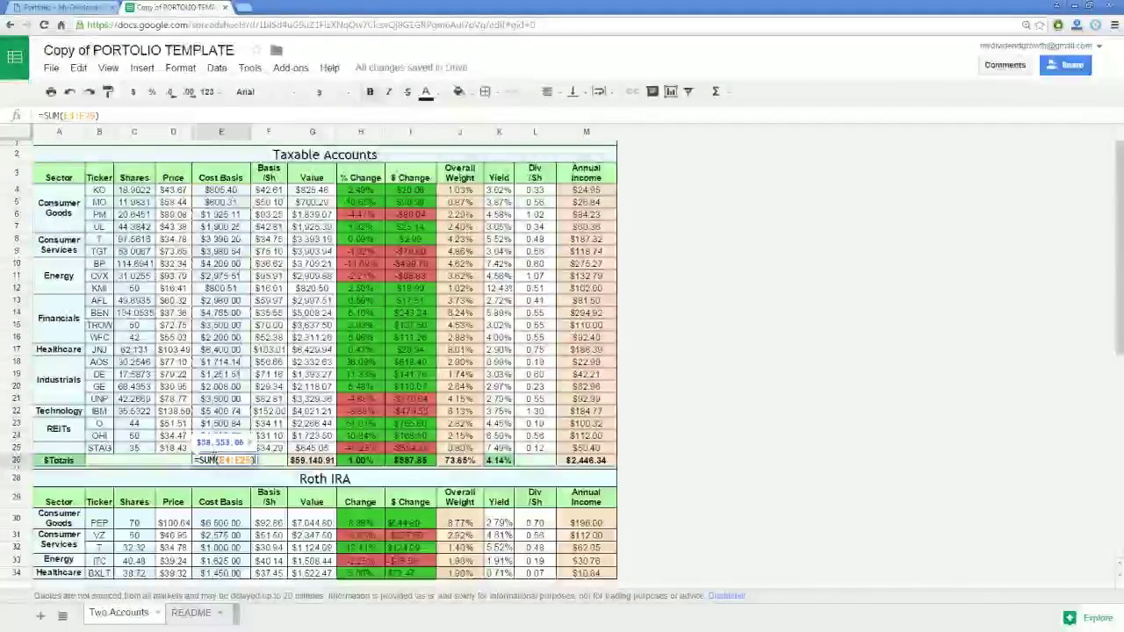
click(301, 460)
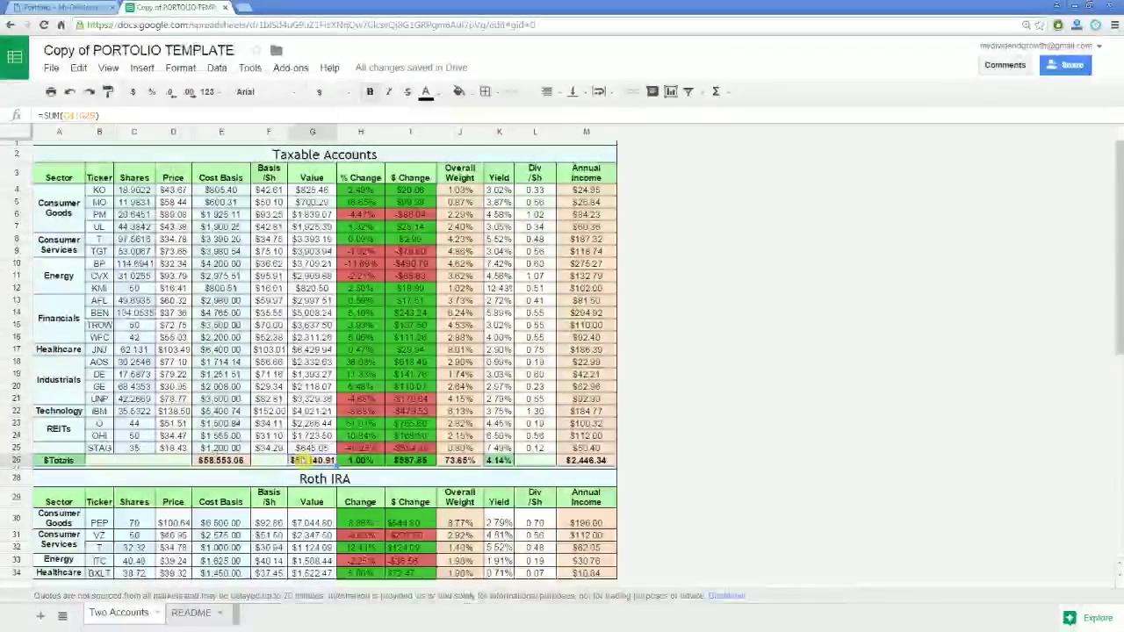
click(586, 462)
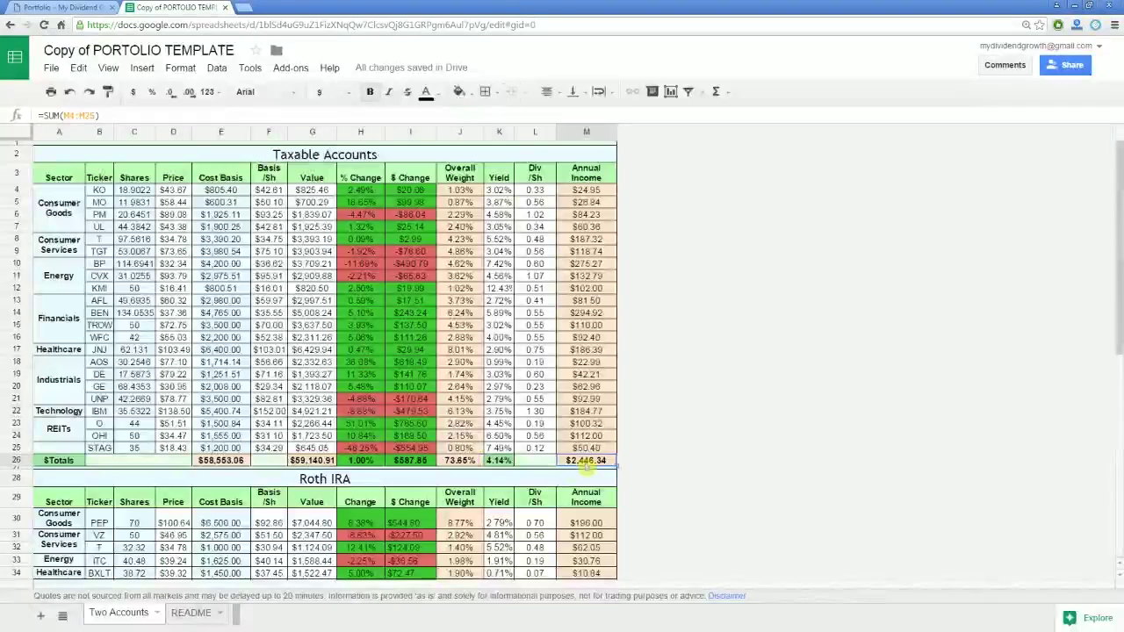
double_click(586, 463)
key(Return)
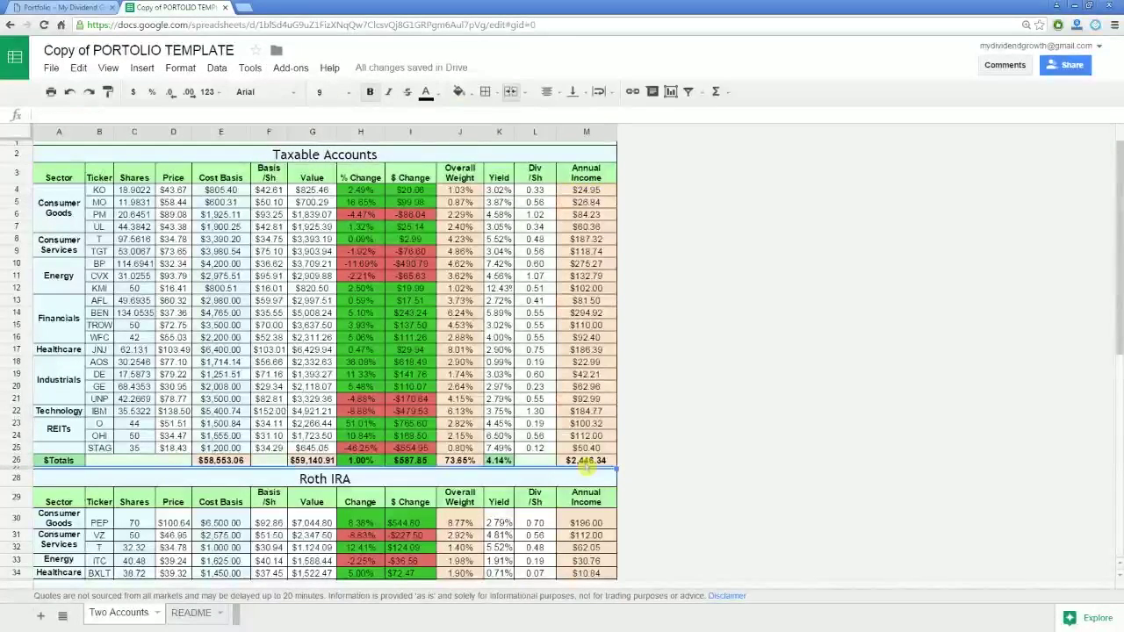
click(459, 460)
double_click(459, 461)
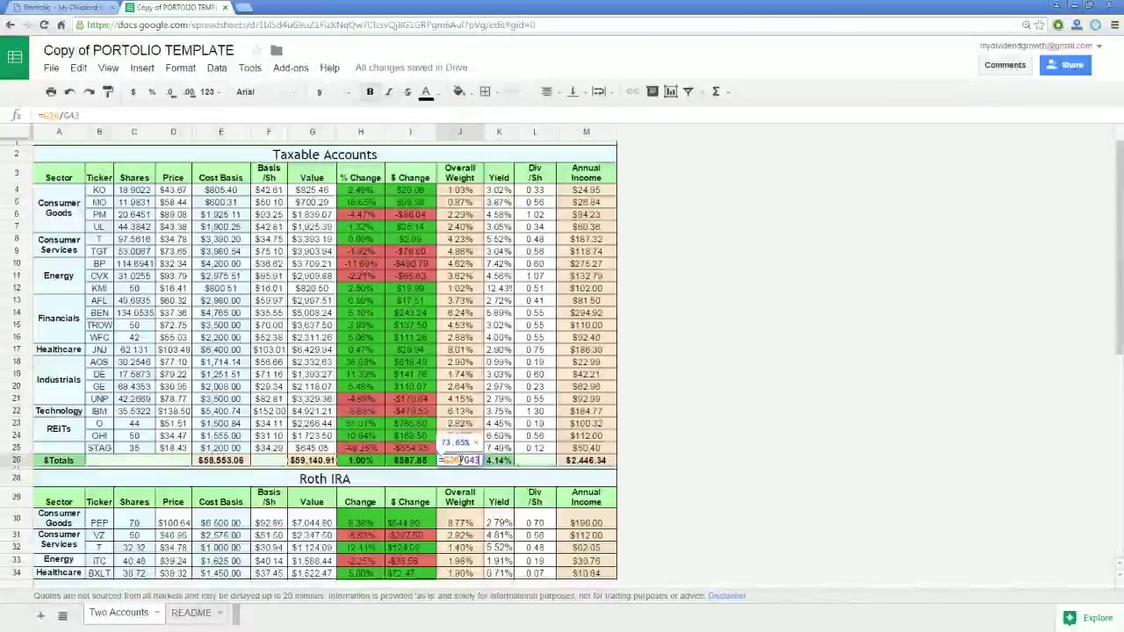
key(Return)
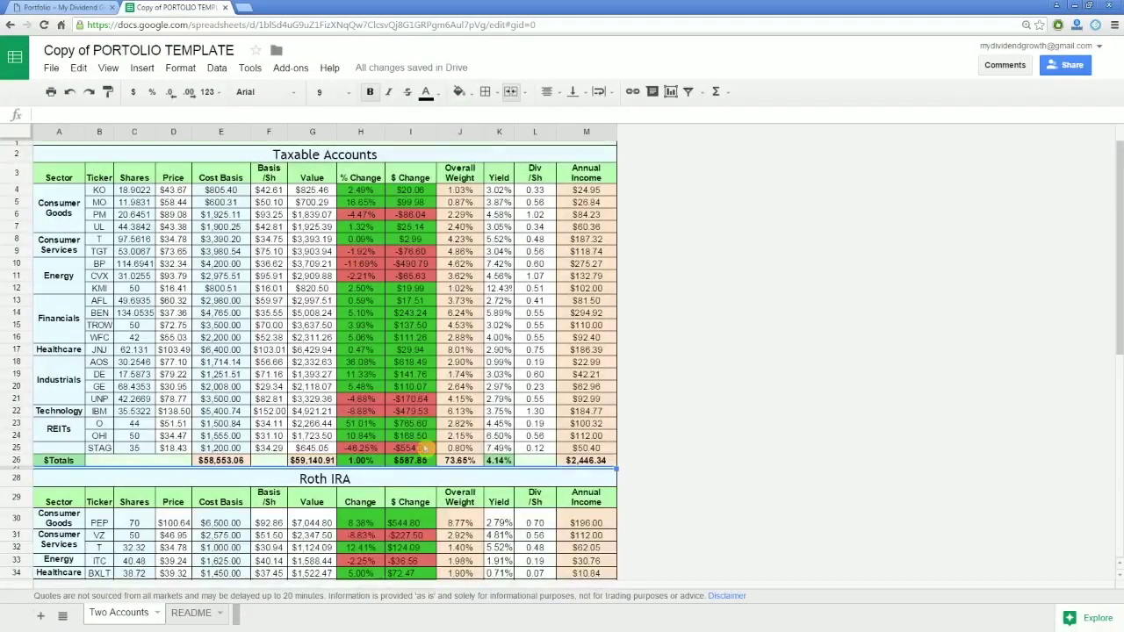
scroll(460, 460, down, 5)
click(219, 501)
double_click(220, 502)
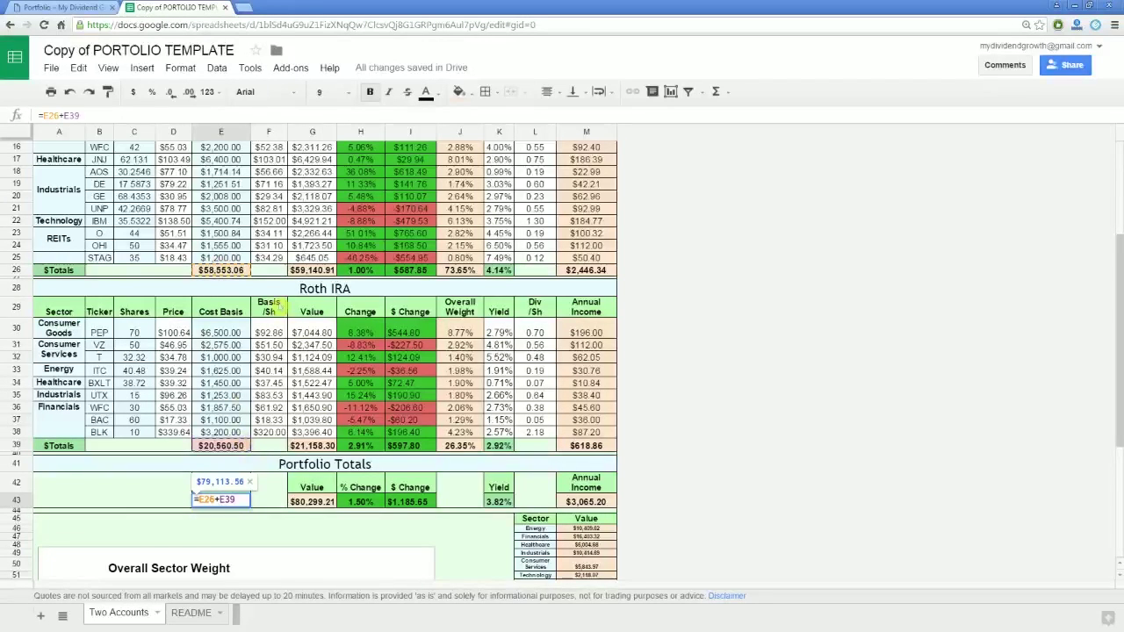
double_click(321, 501)
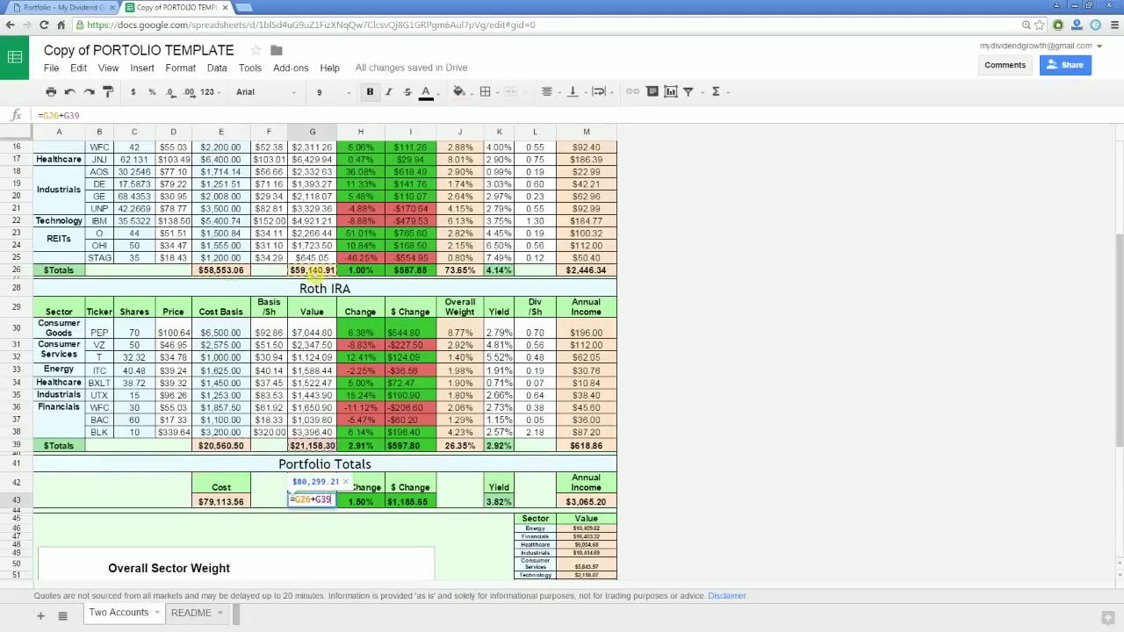
double_click(598, 502)
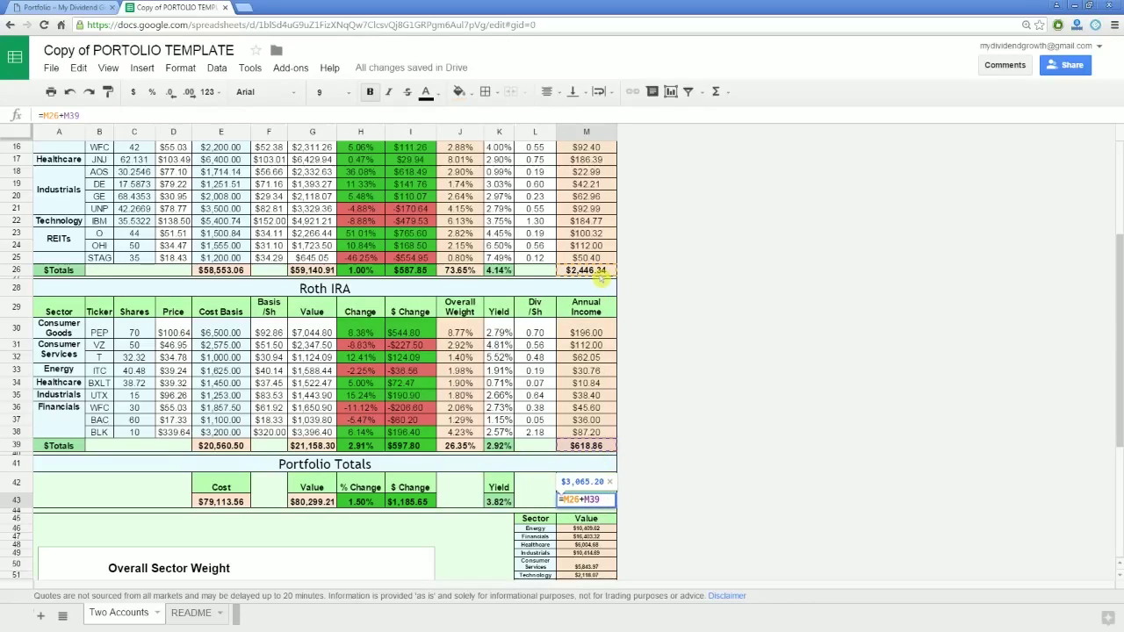
key(Return)
click(311, 501)
scroll(343, 410, up, 5)
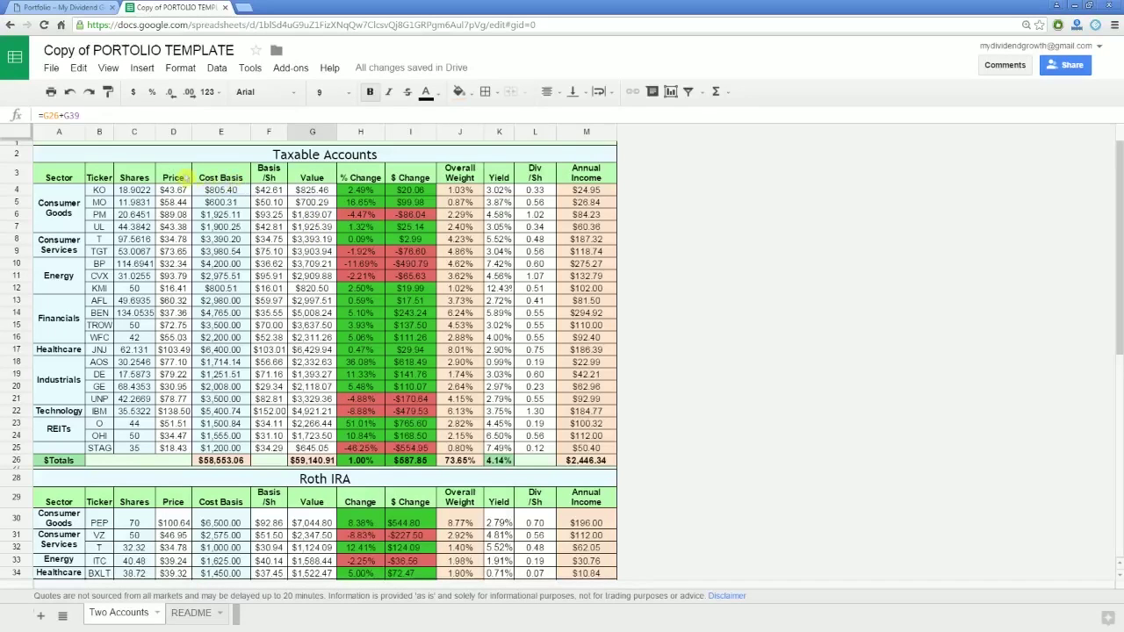
click(184, 179)
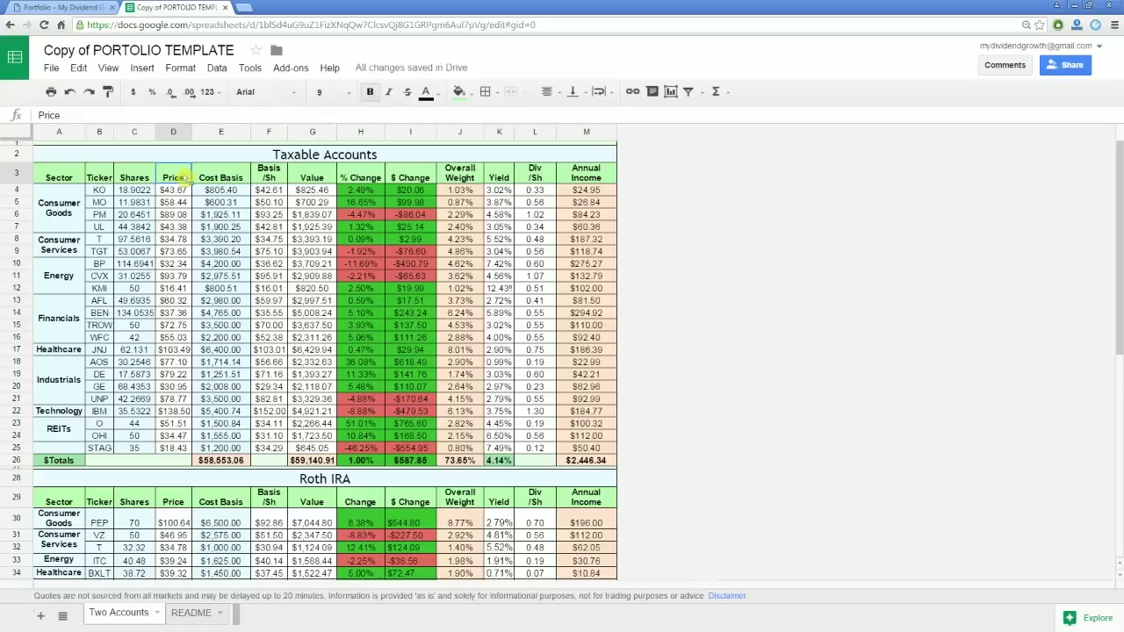
double_click(170, 190)
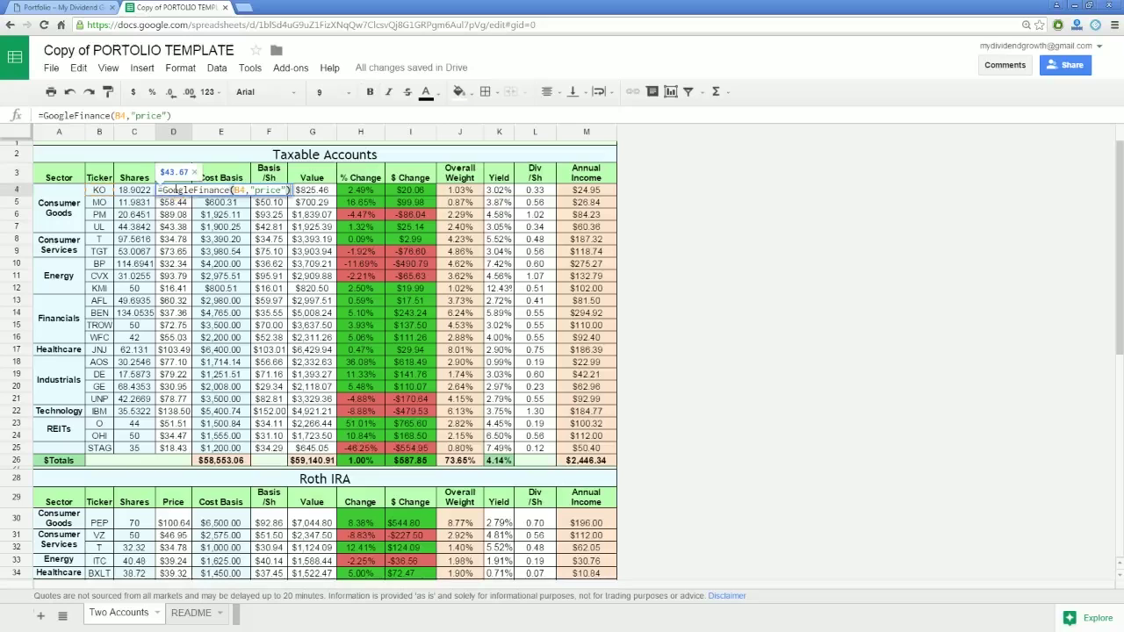
key(Return)
double_click(172, 203)
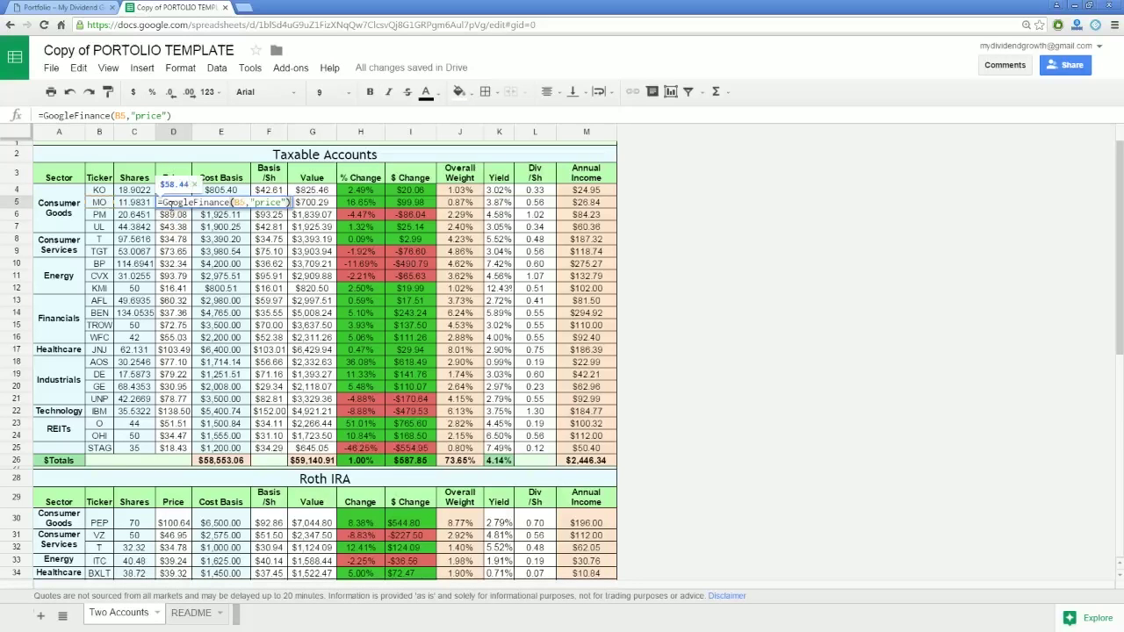
key(Return)
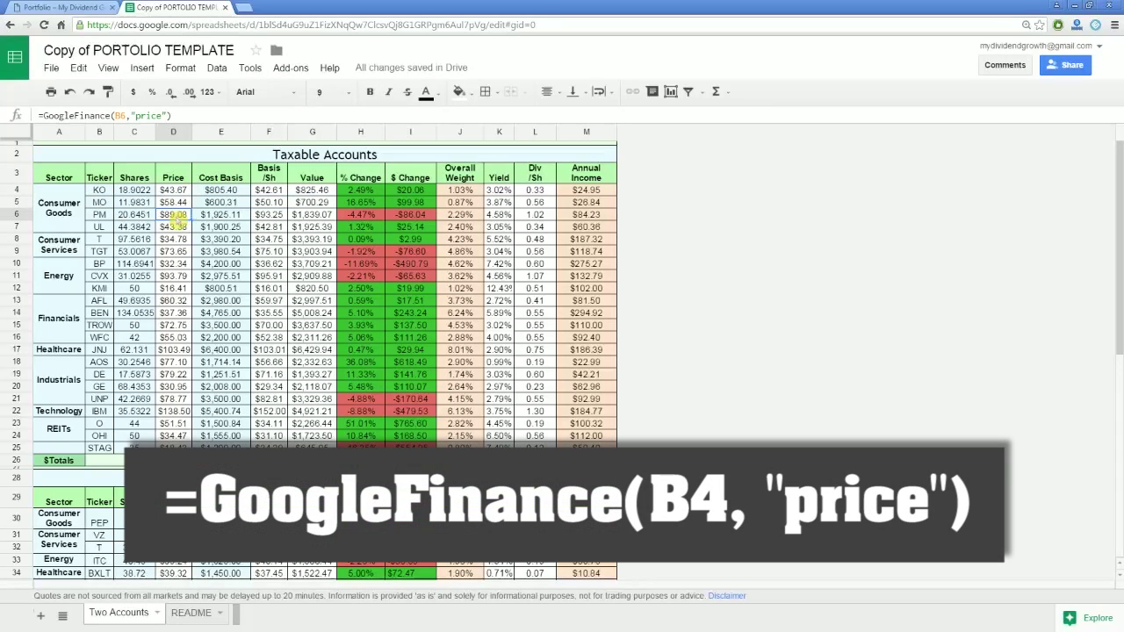
double_click(176, 215)
key(Return)
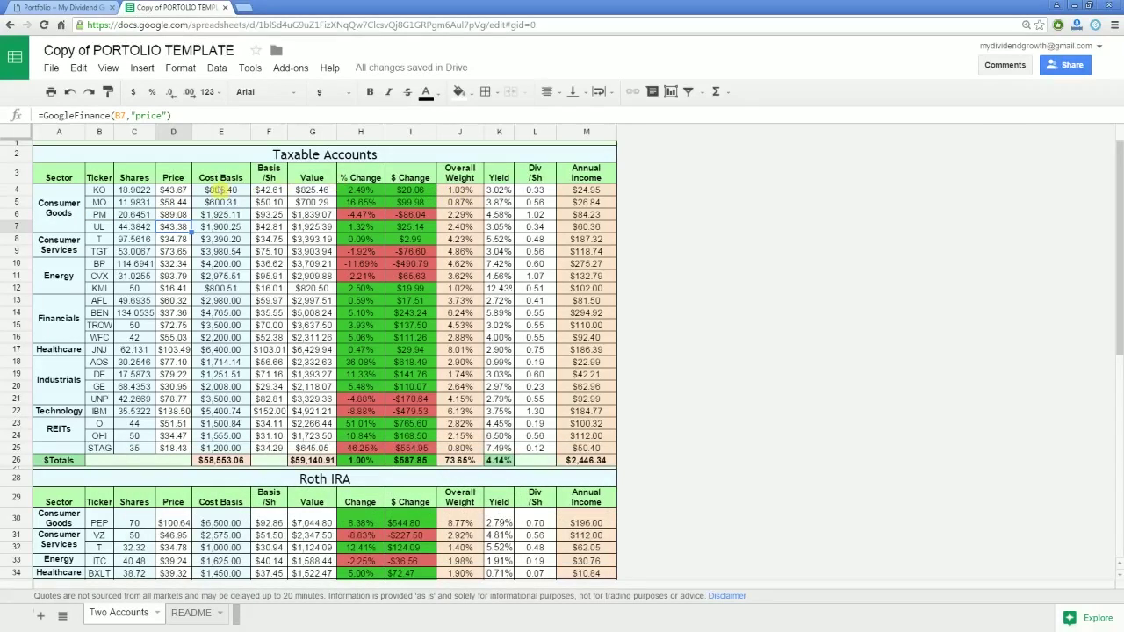
double_click(268, 189)
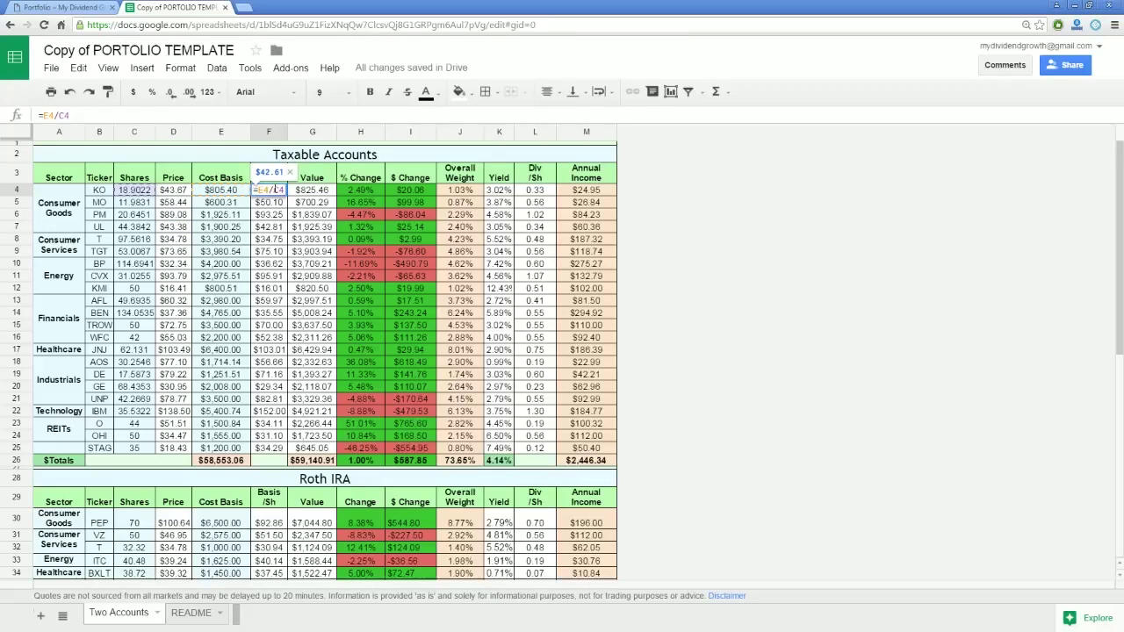
key(Return)
double_click(268, 204)
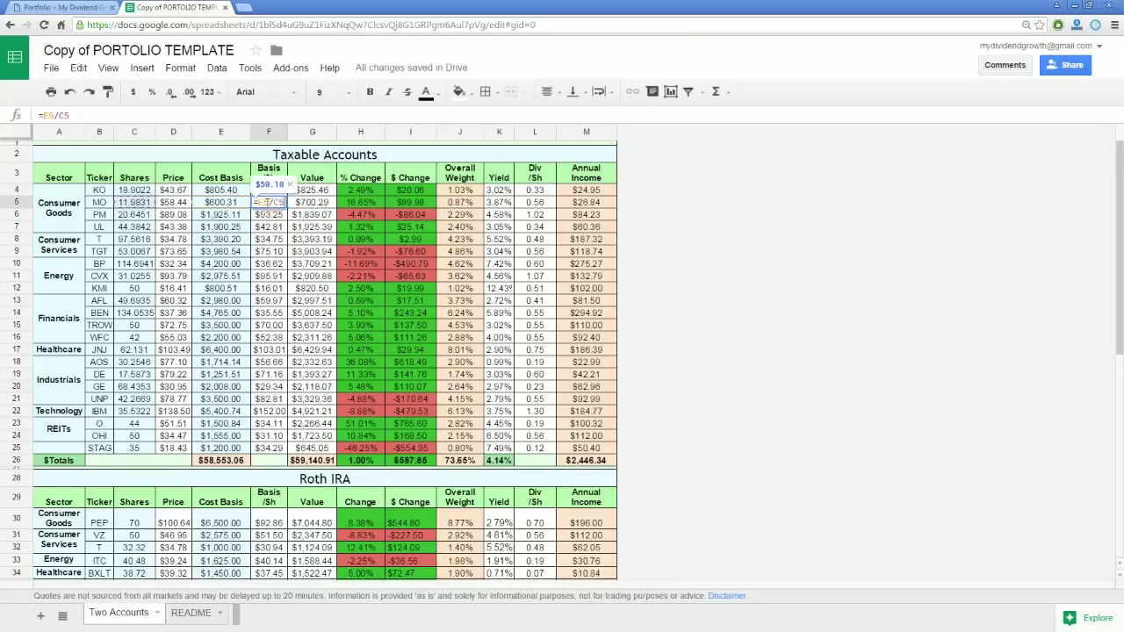
key(Return)
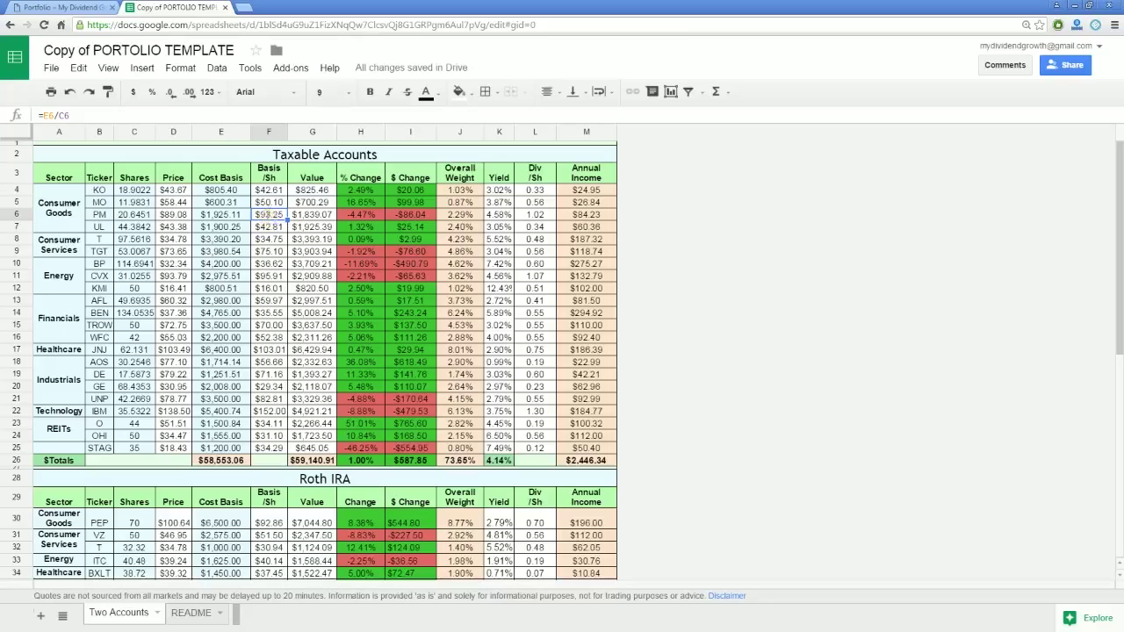
double_click(268, 214)
key(Return)
double_click(308, 190)
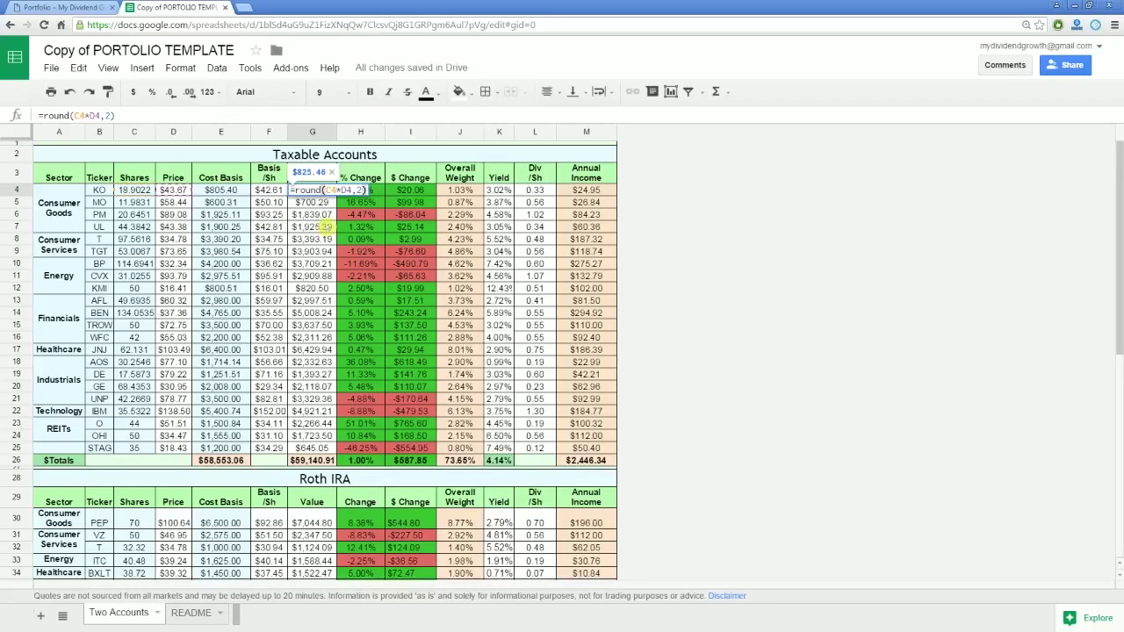
key(Return)
double_click(322, 202)
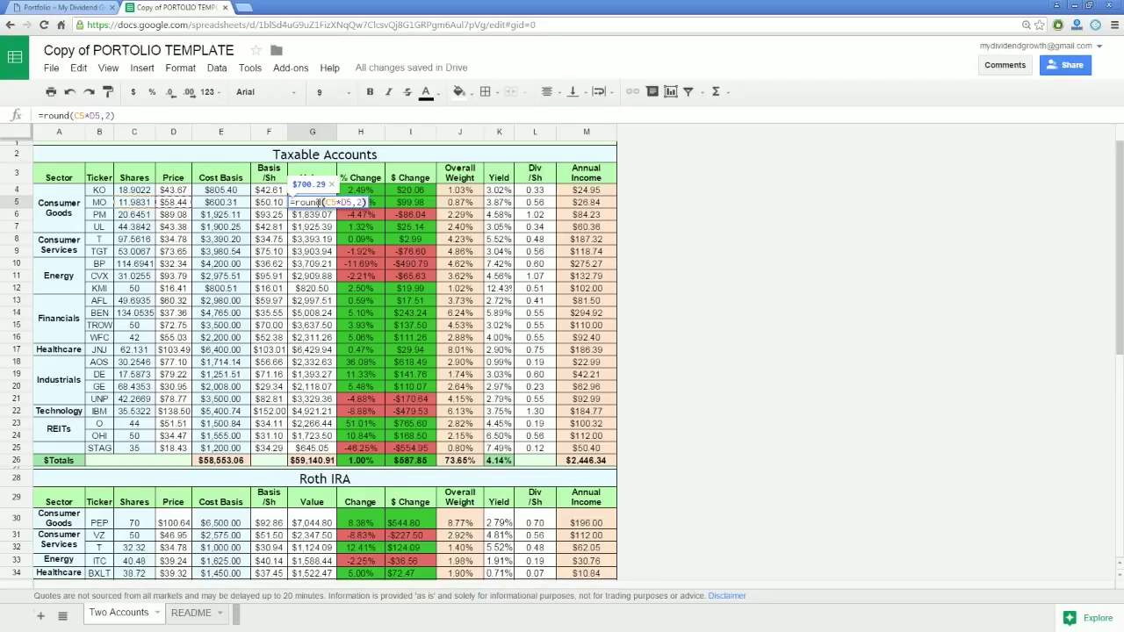
key(Return)
double_click(318, 214)
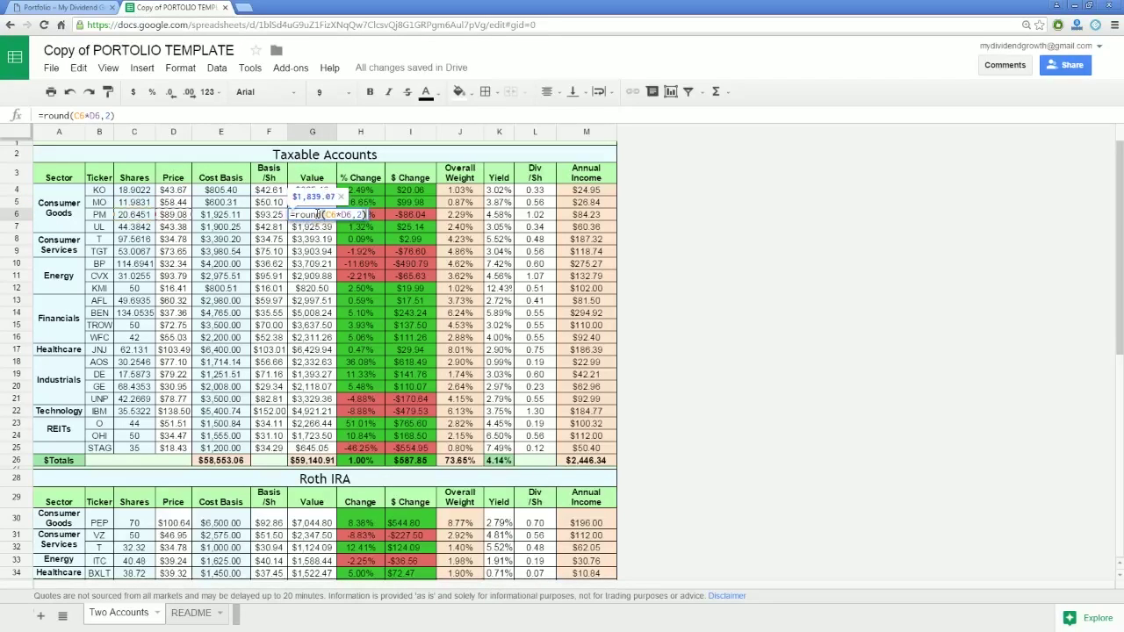
key(Return)
double_click(367, 189)
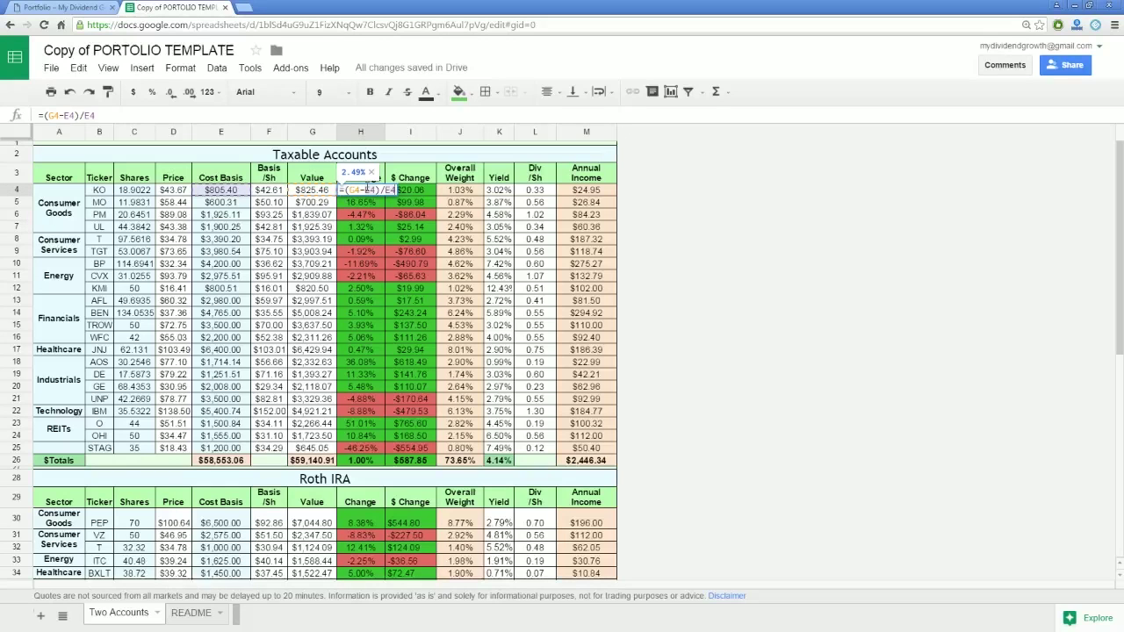
key(Return)
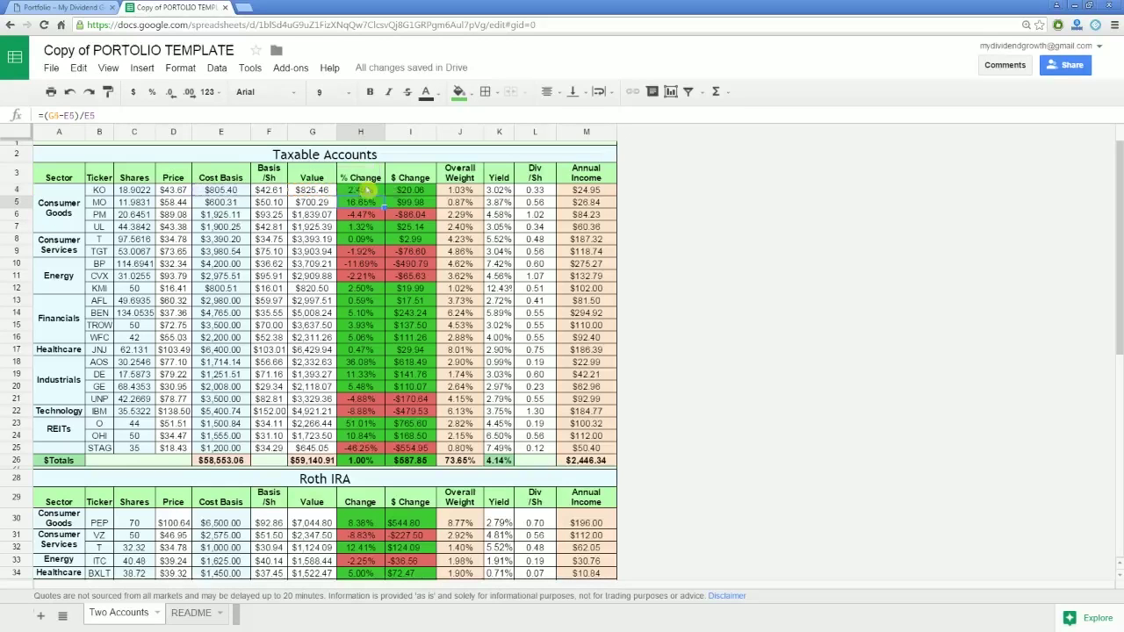
double_click(408, 189)
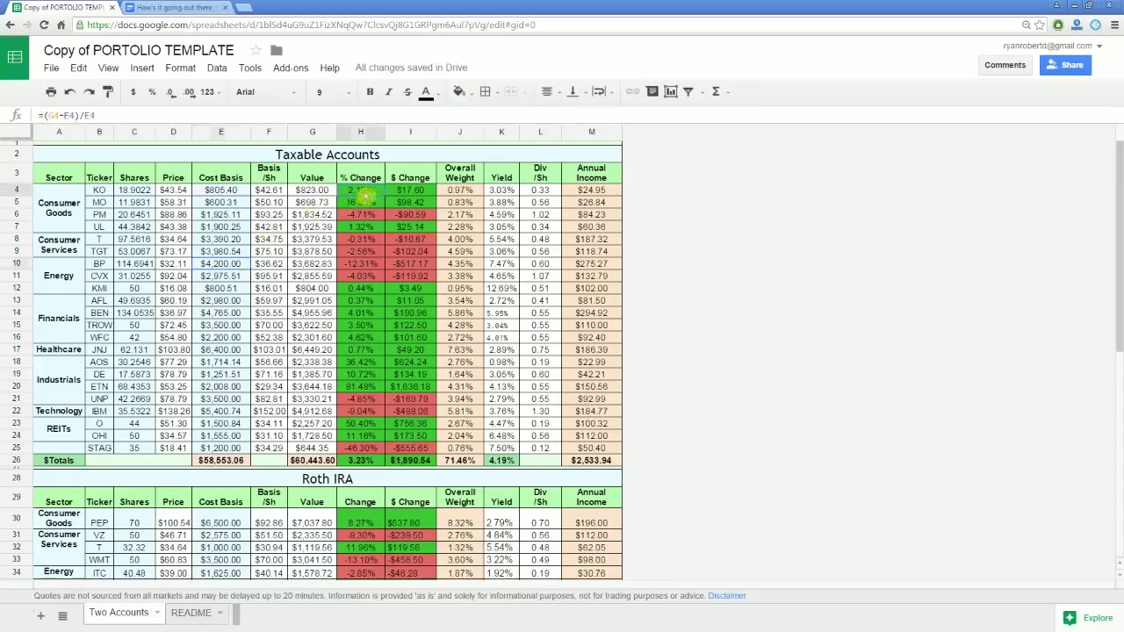
click(369, 193)
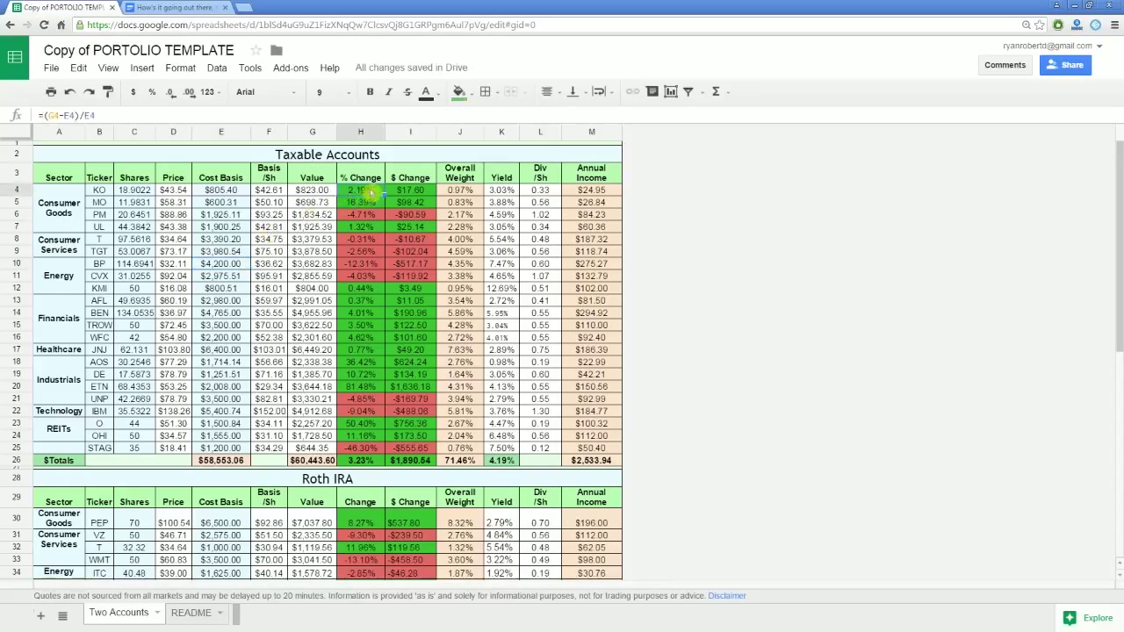
right_click(372, 196)
click(430, 414)
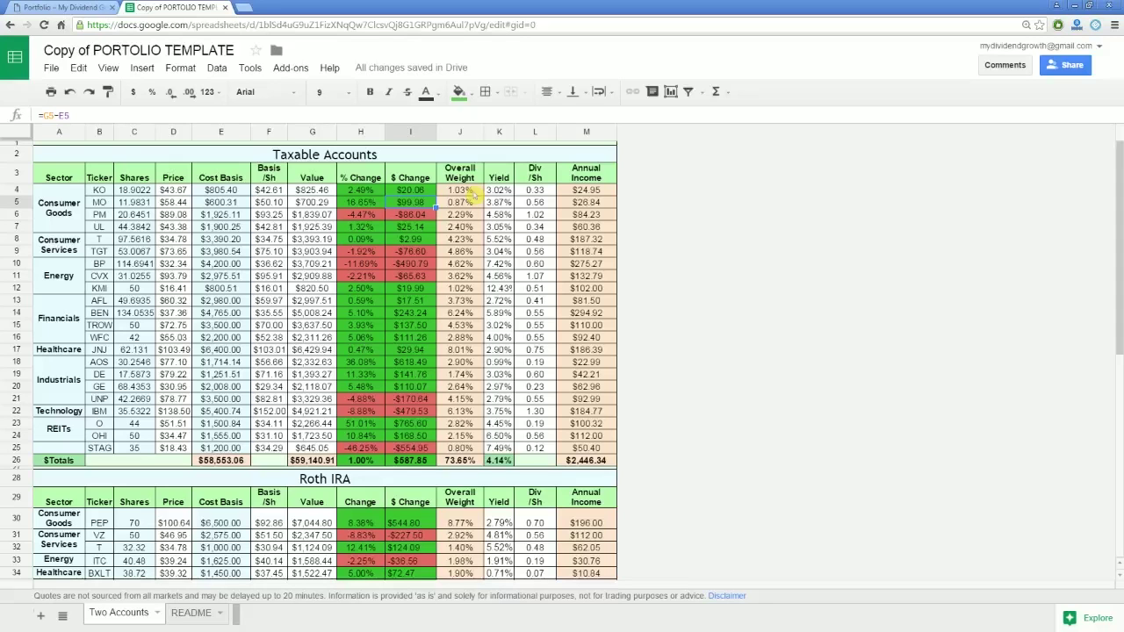
double_click(493, 190)
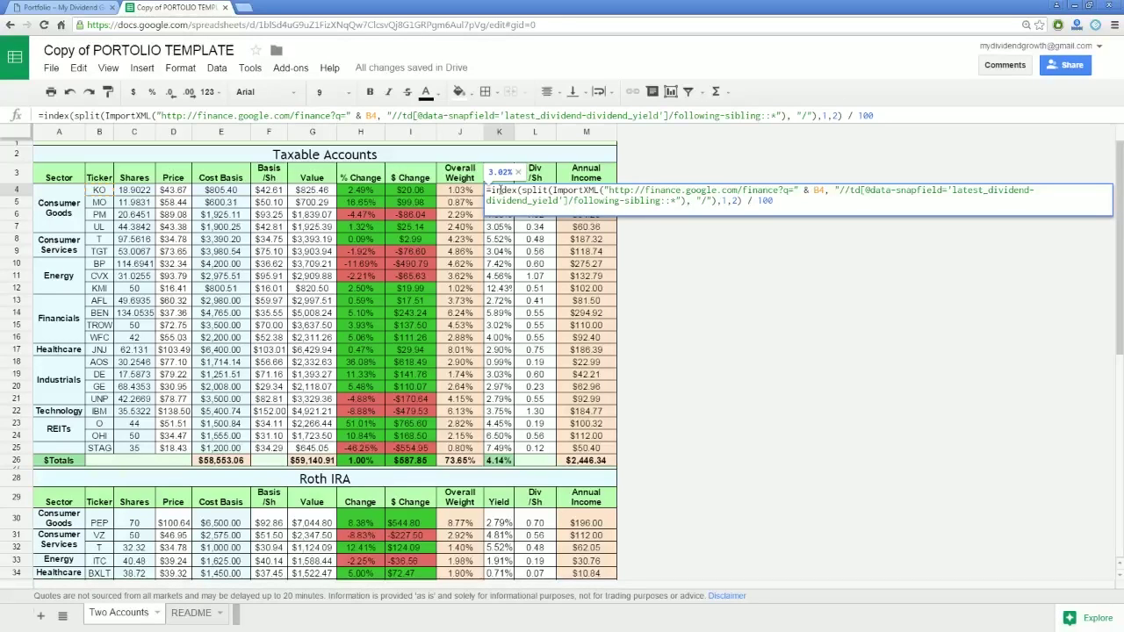
key(Escape)
double_click(538, 190)
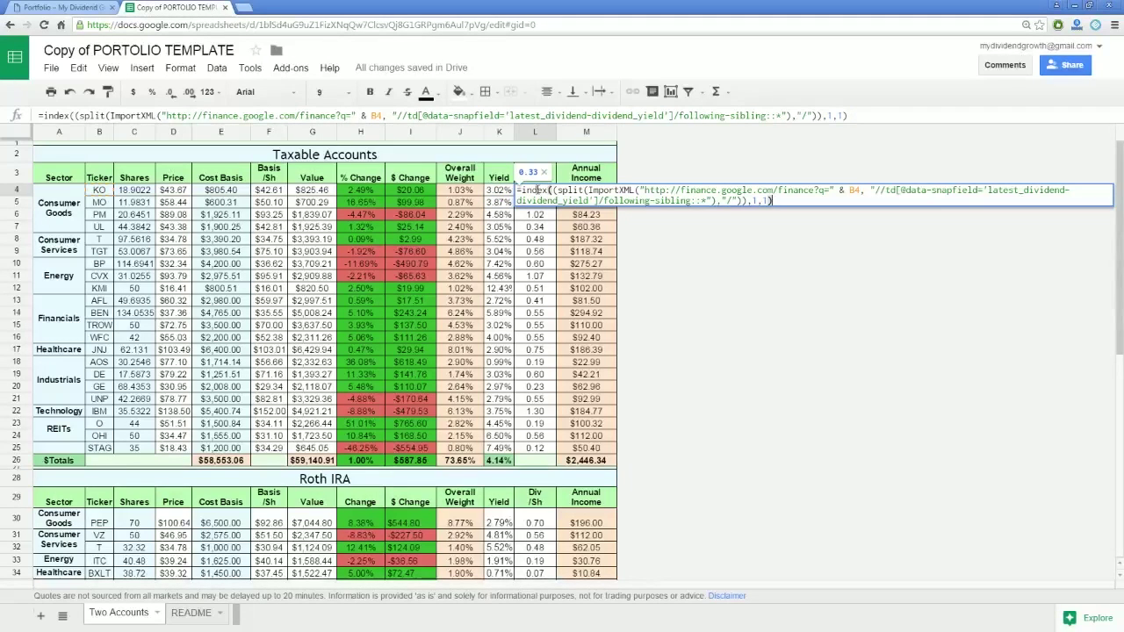
key(Return)
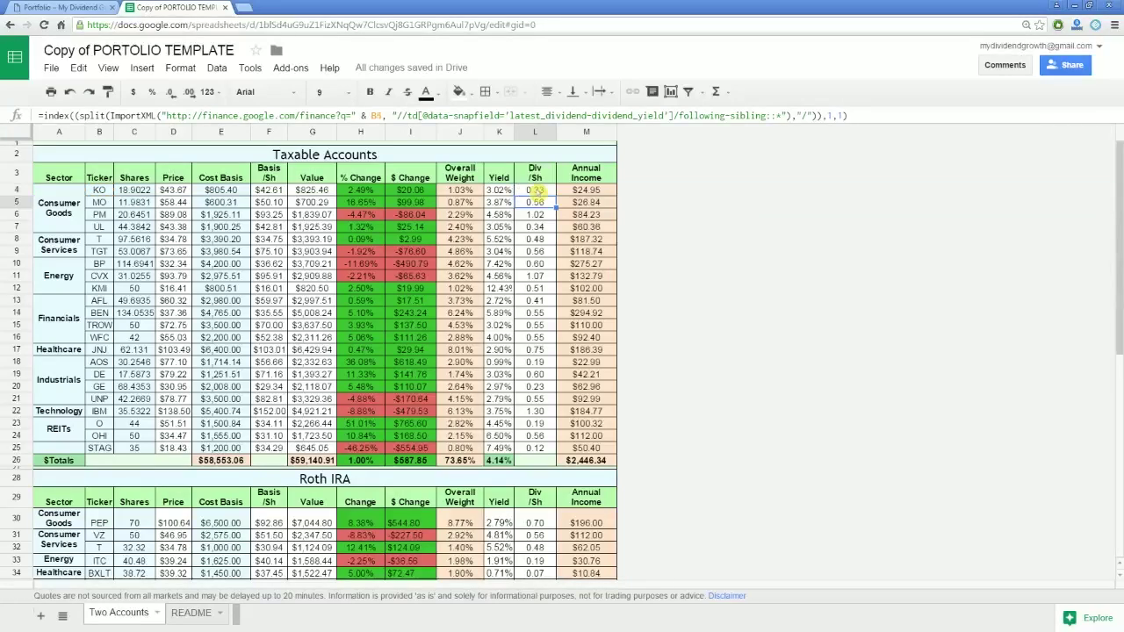
- Replace GE with ETN as the row 20 ticker and clear the broken yield formula in K20
click(99, 387)
text(ETN)
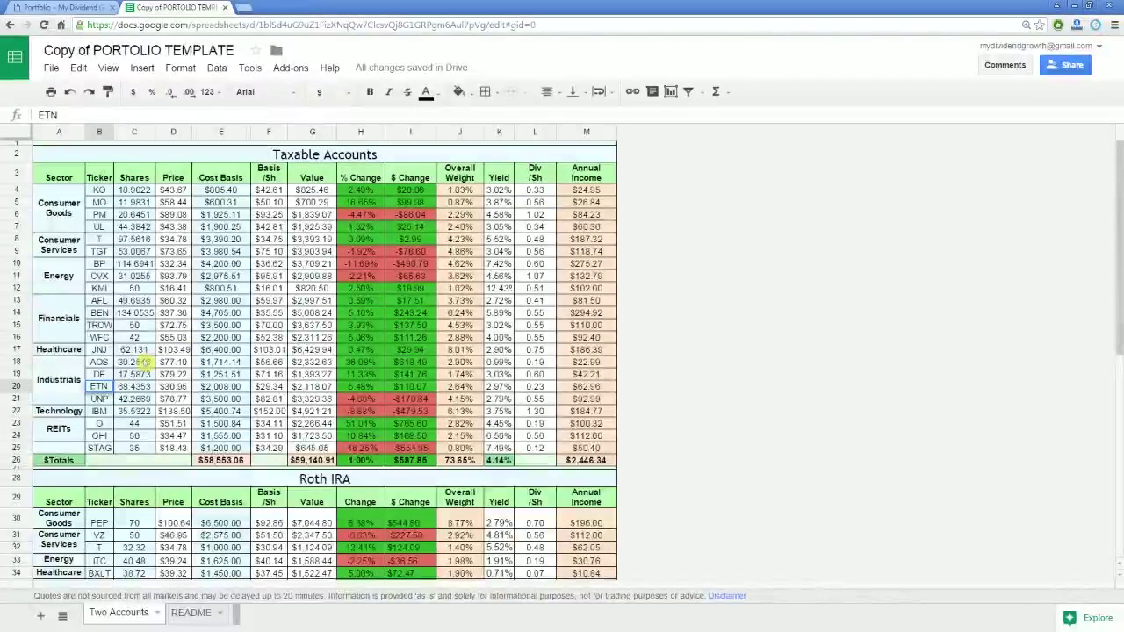
key(Return)
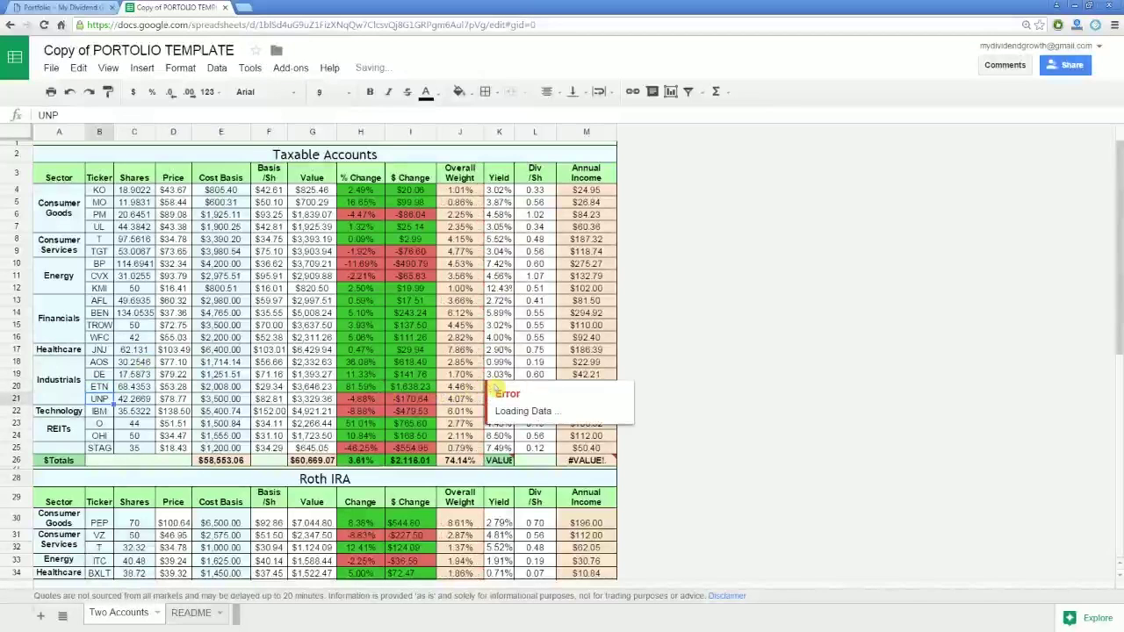
click(497, 388)
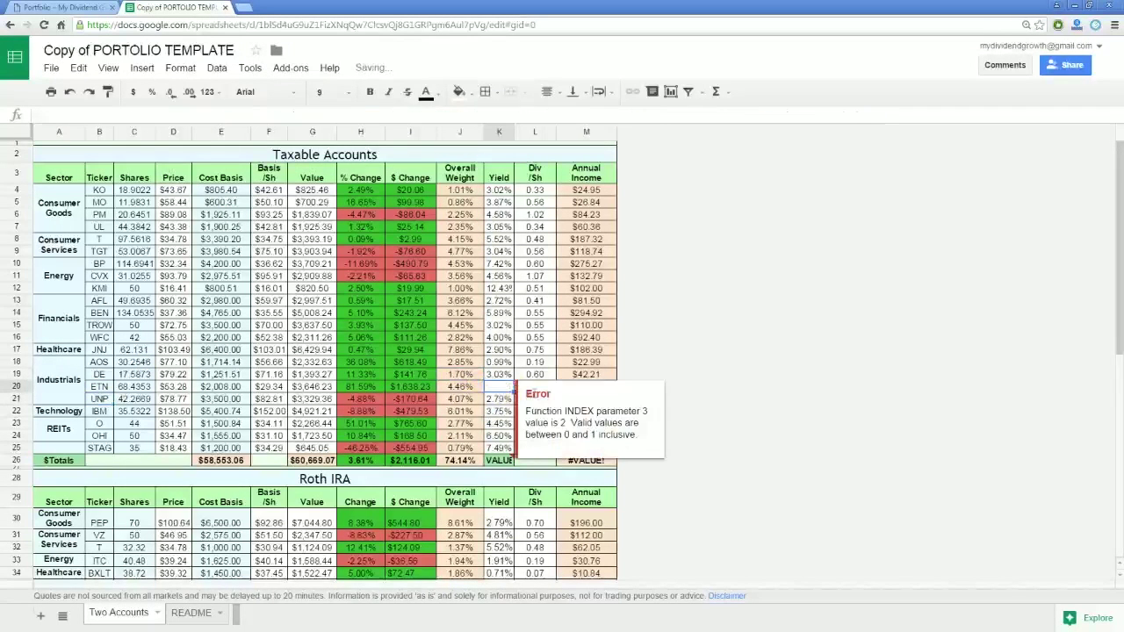
key(Delete)
- Enter a 0.55 dividend per share in L20 and the yield formula =(L20*4)/D20 in K20
click(540, 390)
text(0.55)
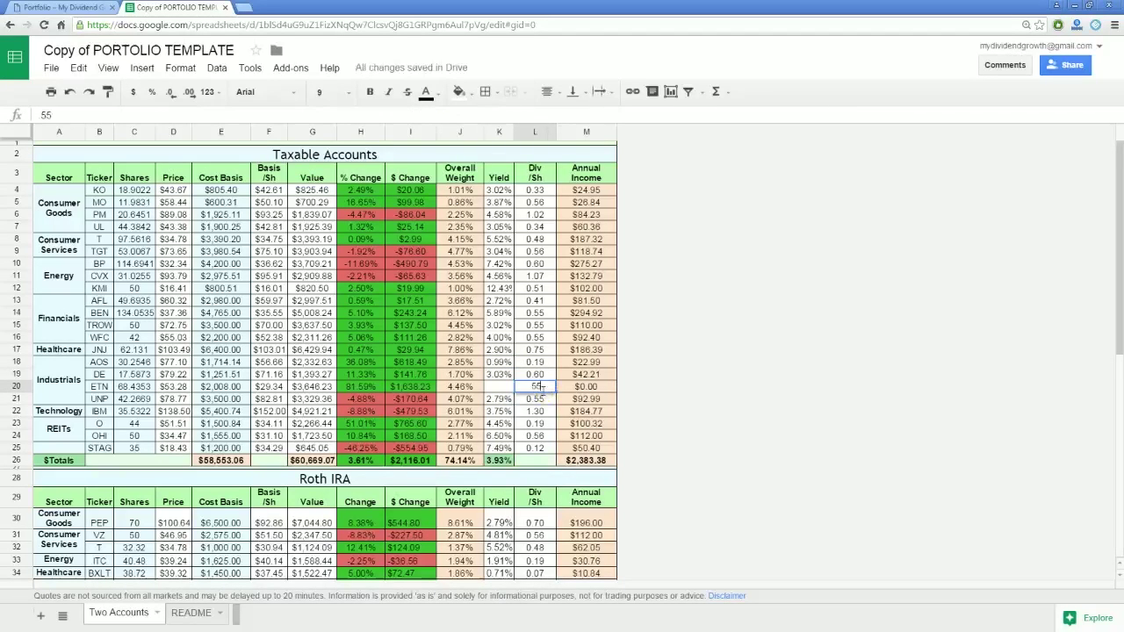
key(Left)
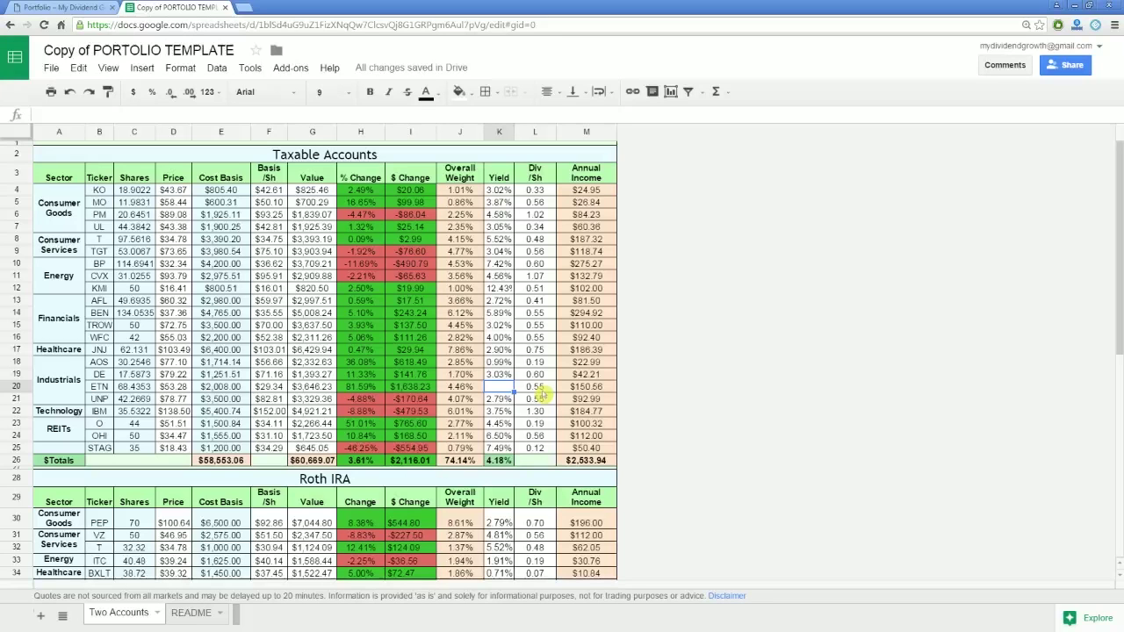
text(=()
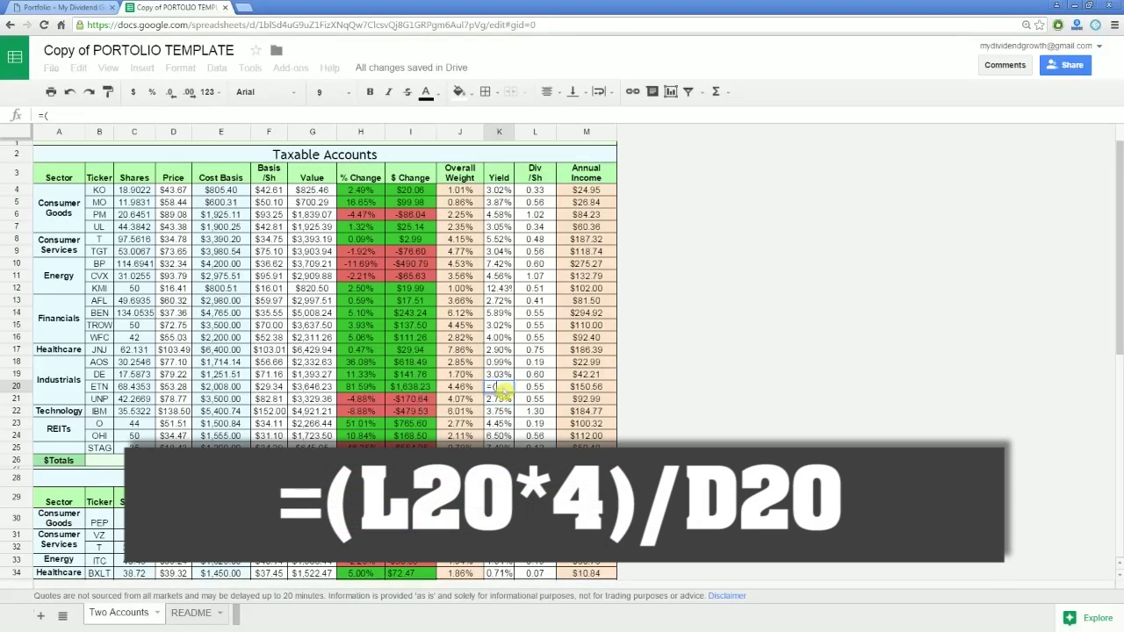
text(L20*4)/d20)
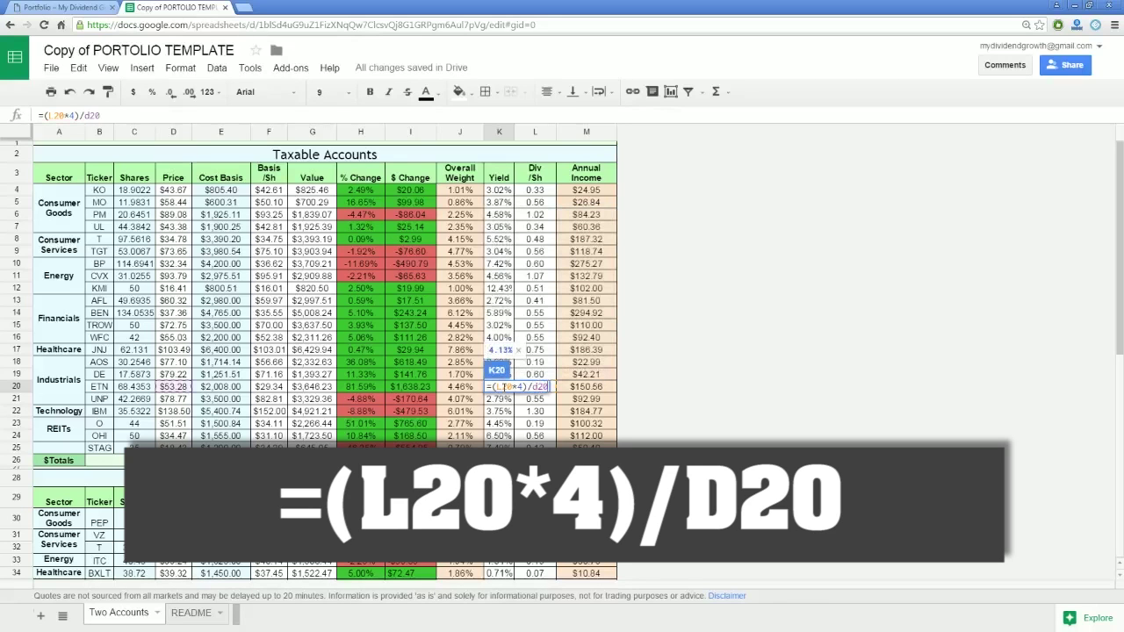
key(Return)
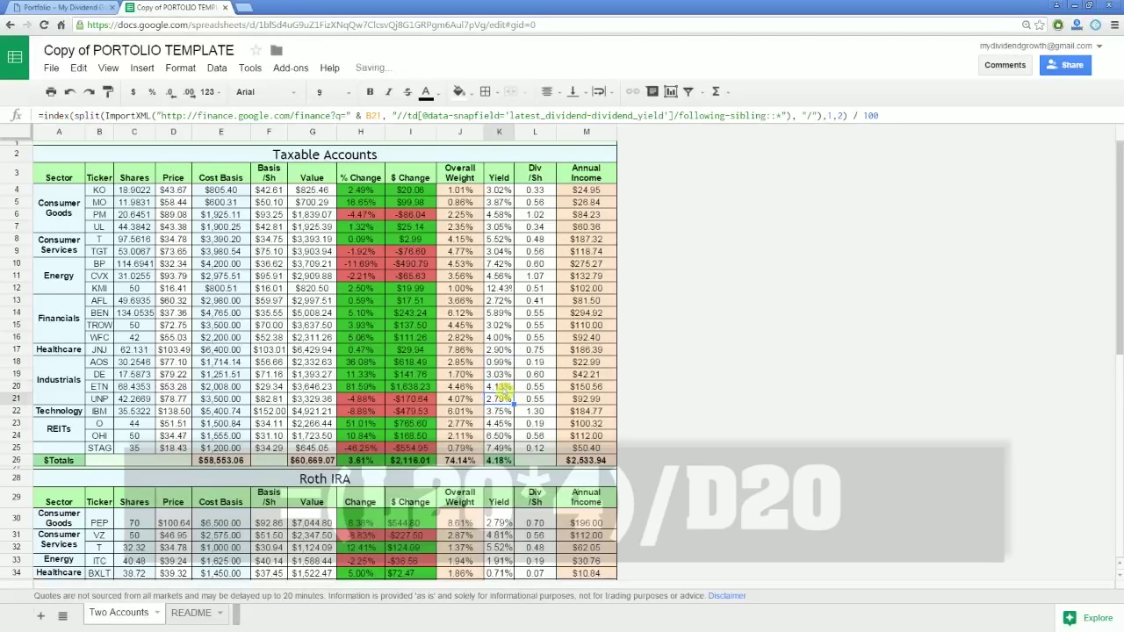
scroll(501, 392, down, 6)
- Insert a row below row 32, extend the Consumer Services label over it, and fill row 32's data down
click(17, 307)
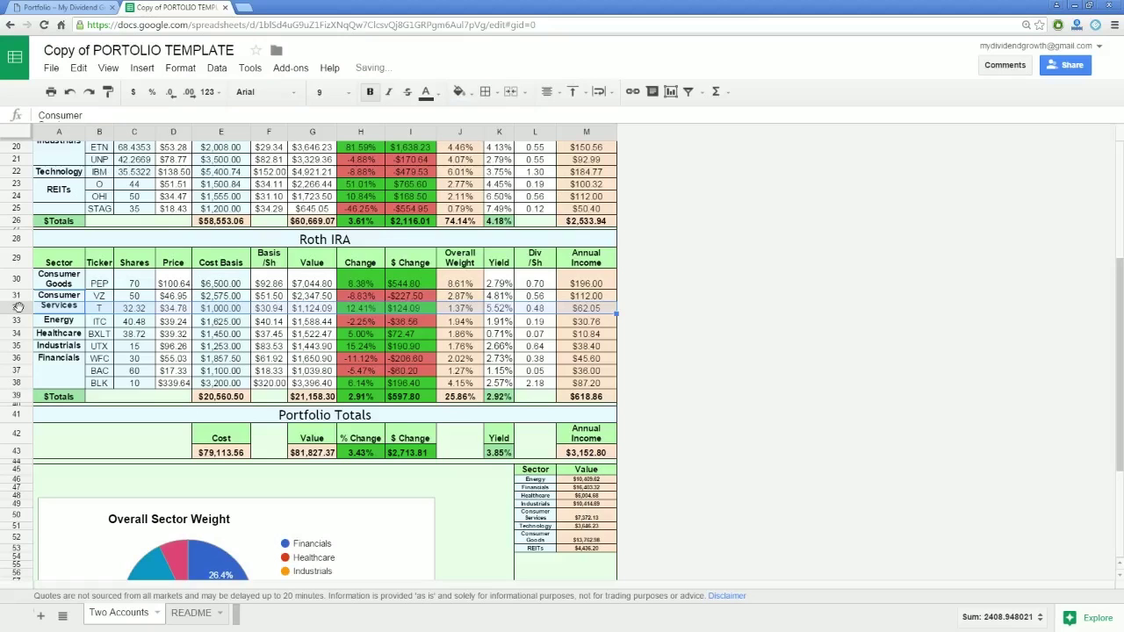
right_click(18, 307)
click(138, 435)
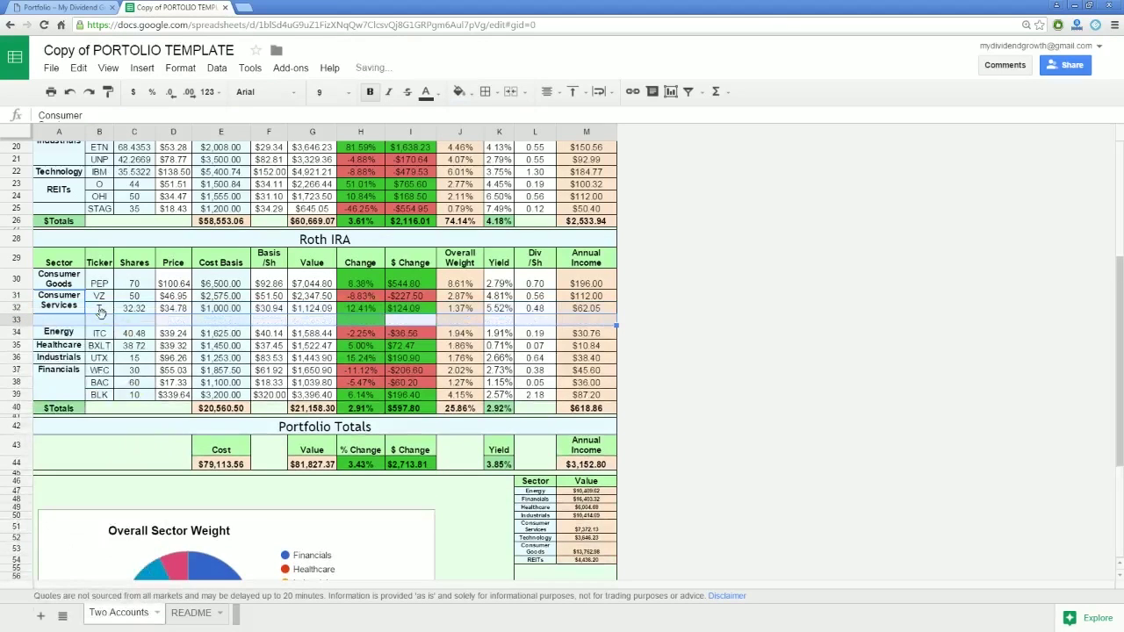
drag(70, 306, 70, 322)
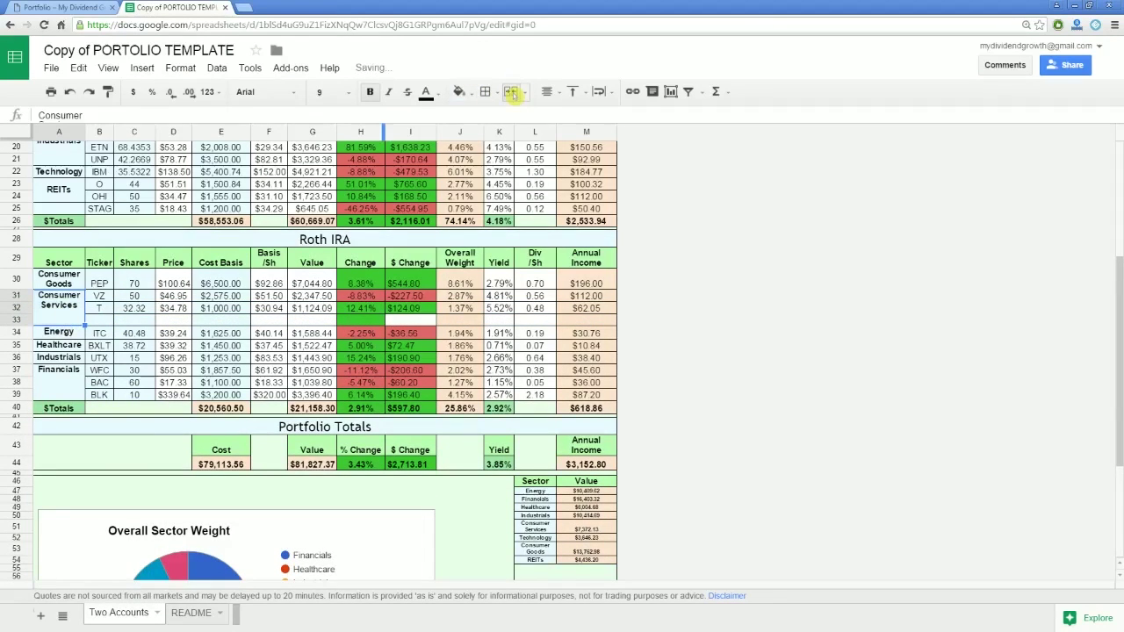
drag(98, 309, 615, 327)
click(109, 321)
- Fill the new row with ticker WMT, 50 shares and a 1600 cost basis
text(WMT)
key(Tab)
text(50)
key(Tab)
key(Tab)
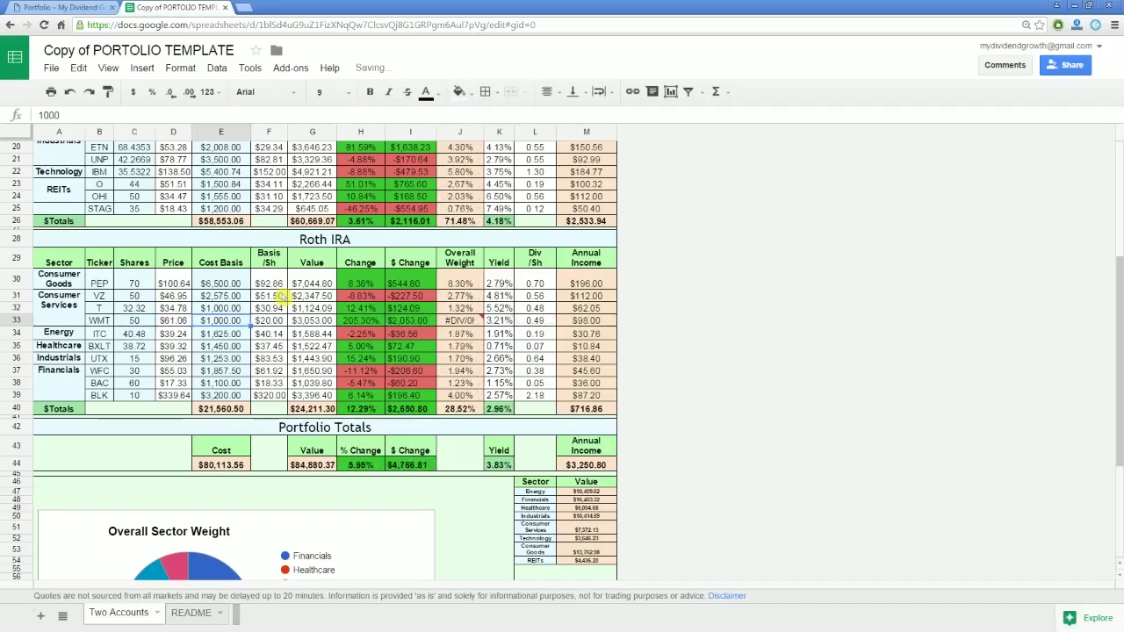
text(1600)
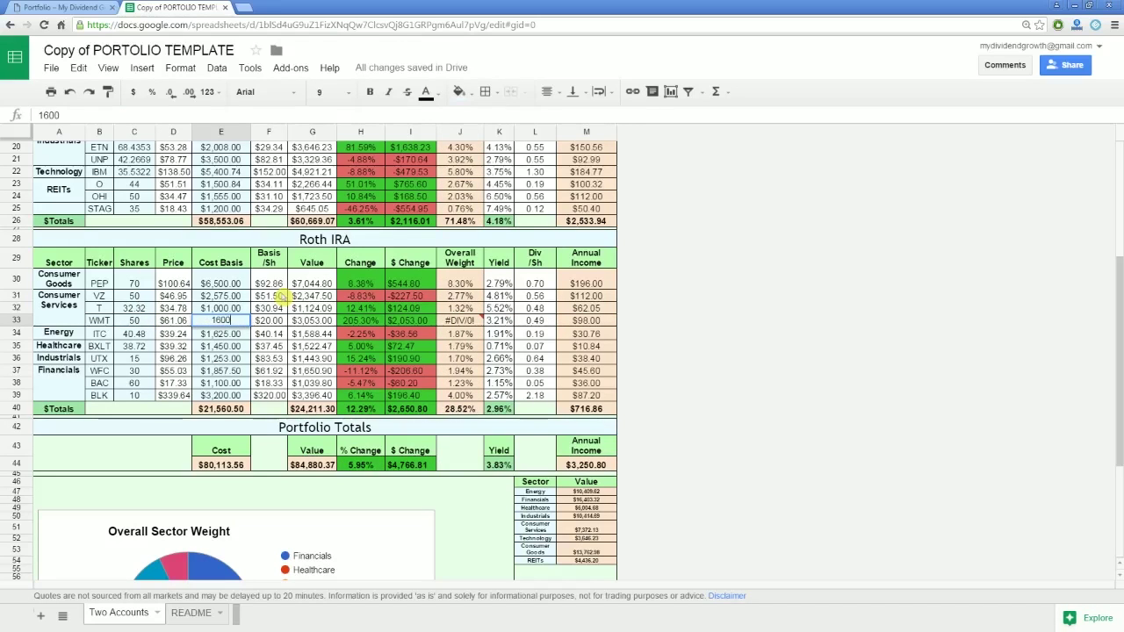
key(Return)
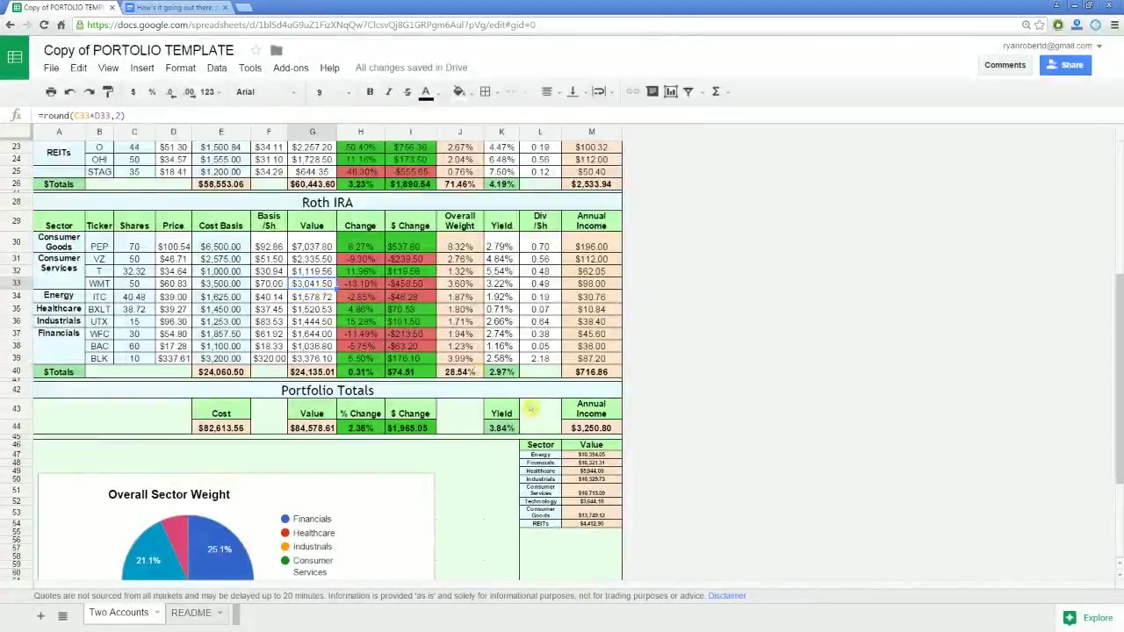
- Extend the Consumer Services sector value formula in M51 to SUM(G31:G33)
double_click(591, 493)
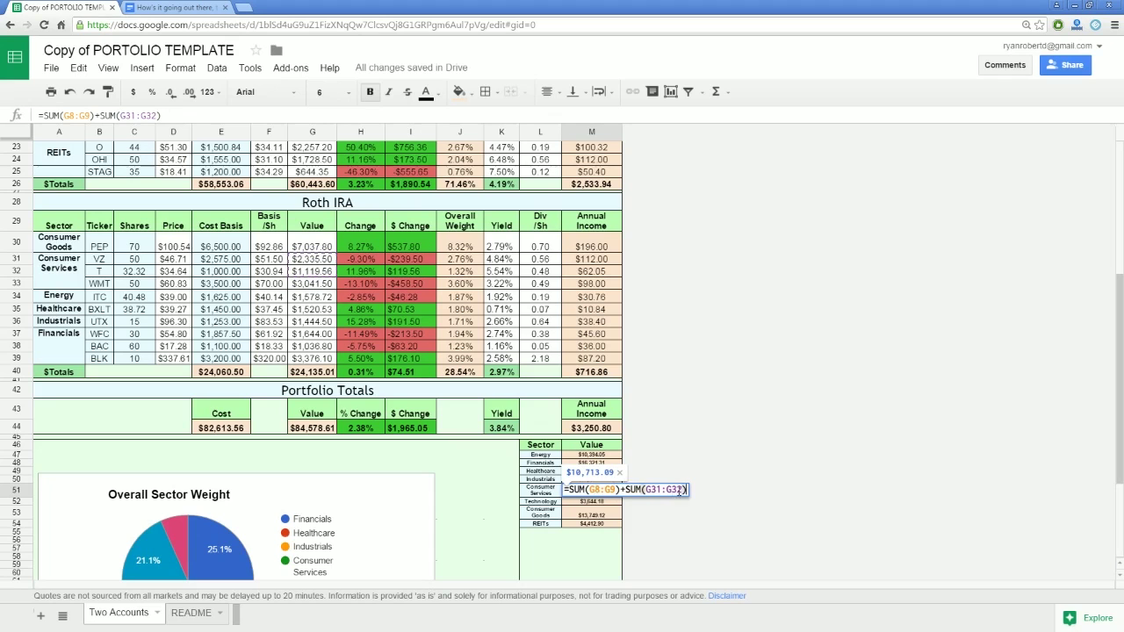
click(678, 489)
key(BackSpace)
text(3)
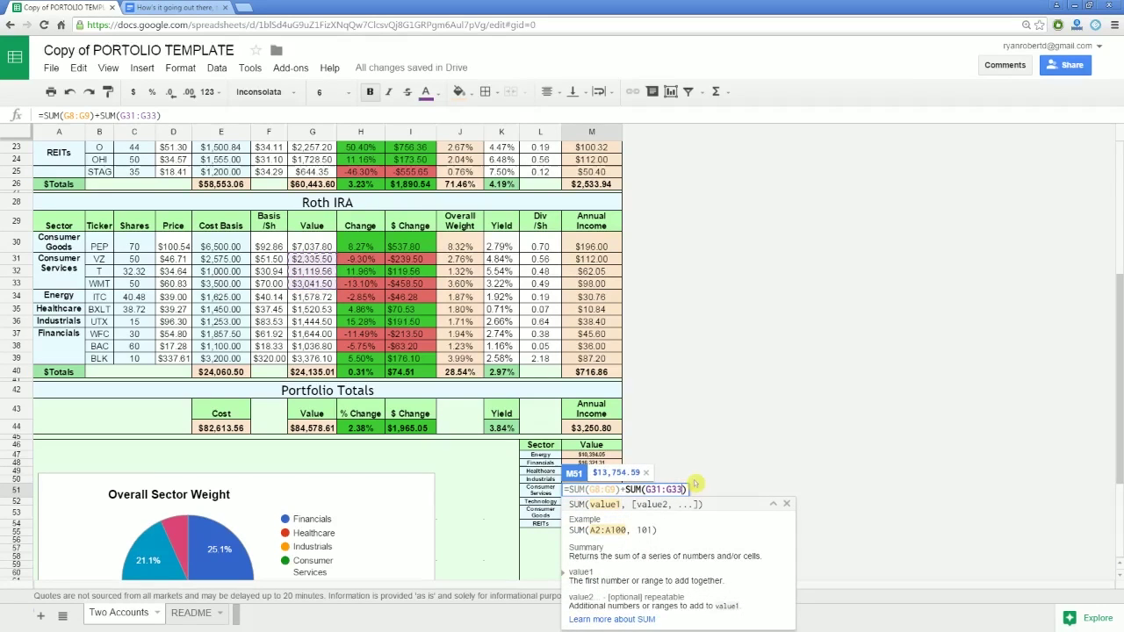
key(Return)
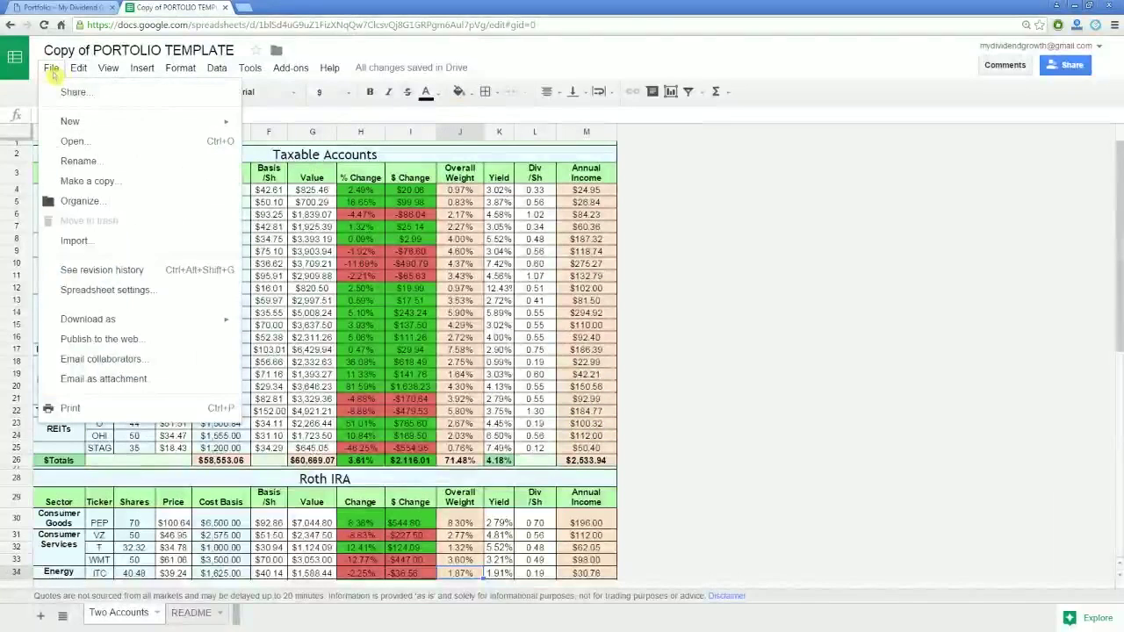
- Publish the entire spreadsheet to the web as a web page
mouse_move(140, 320)
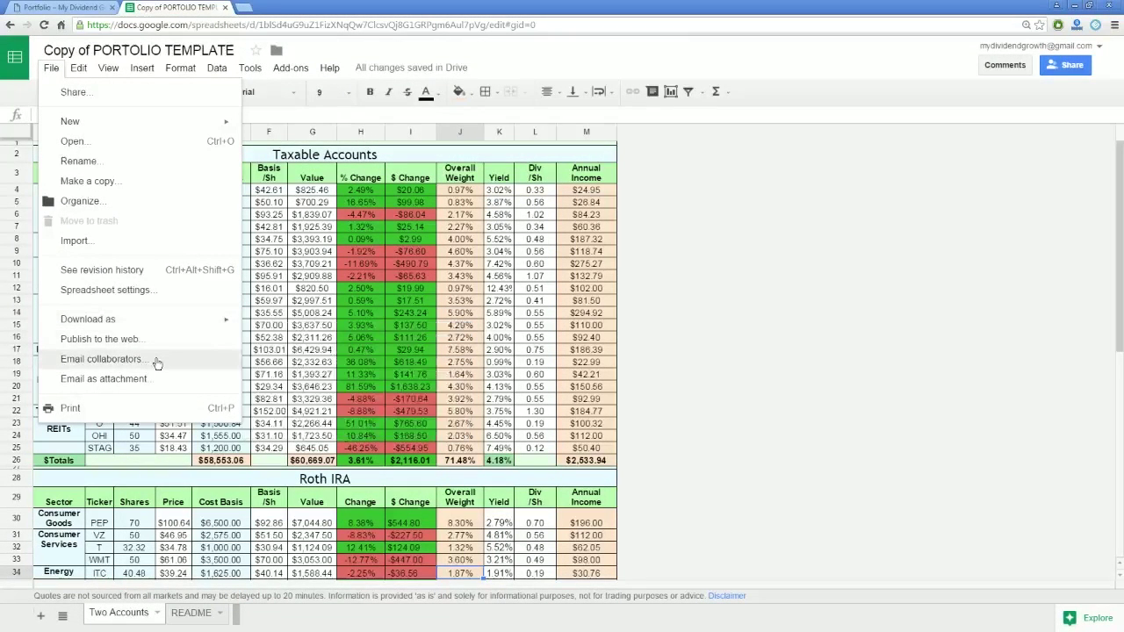
click(196, 341)
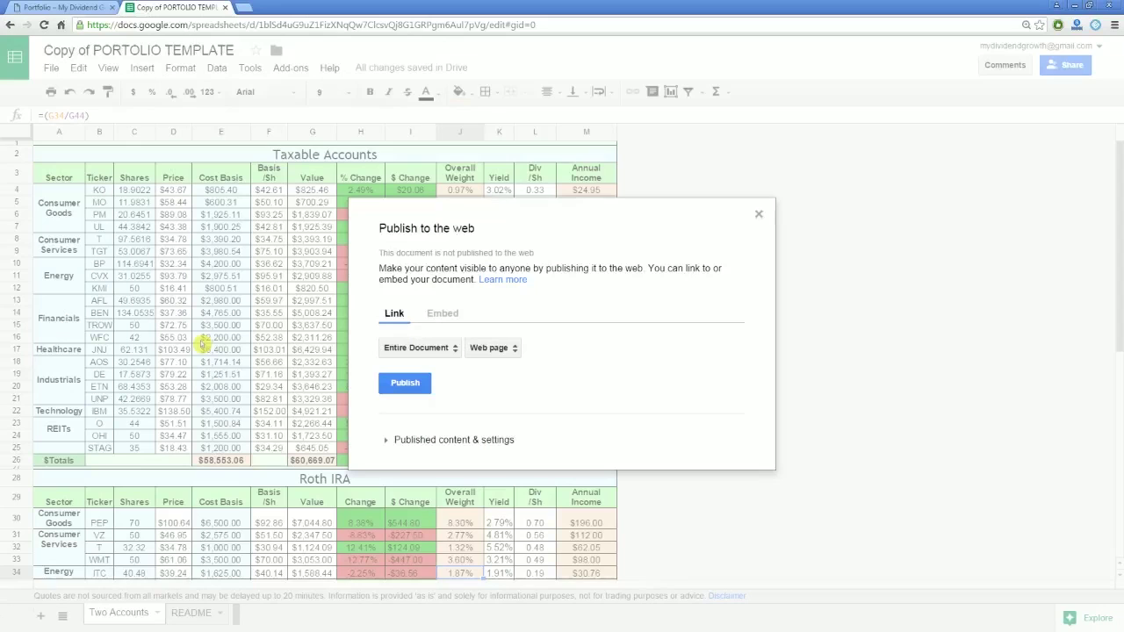
click(413, 377)
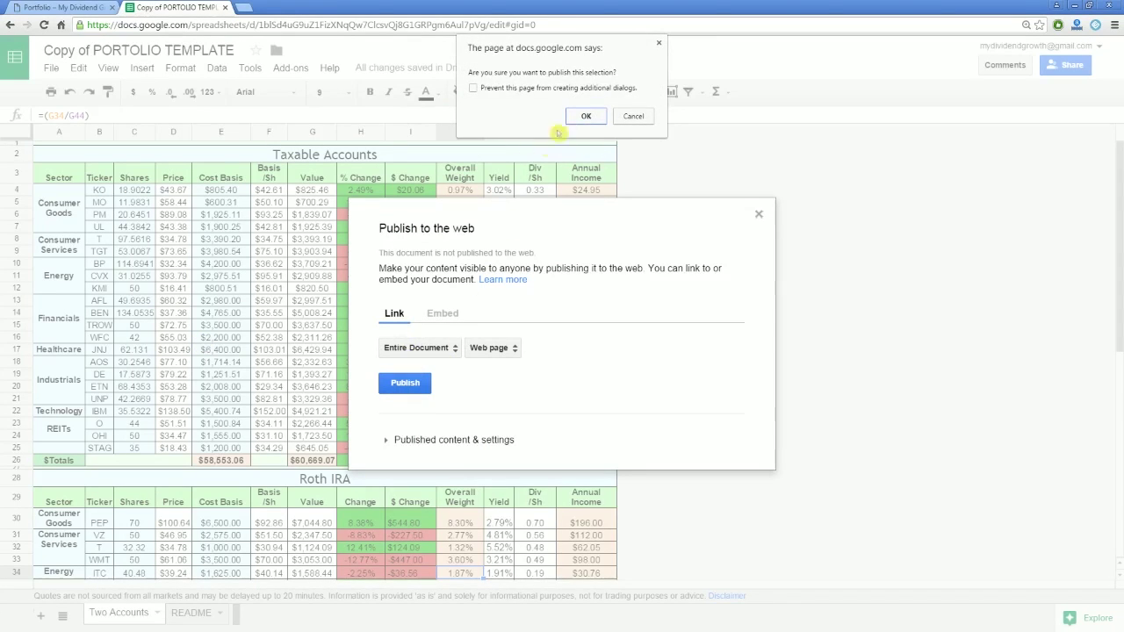
click(585, 116)
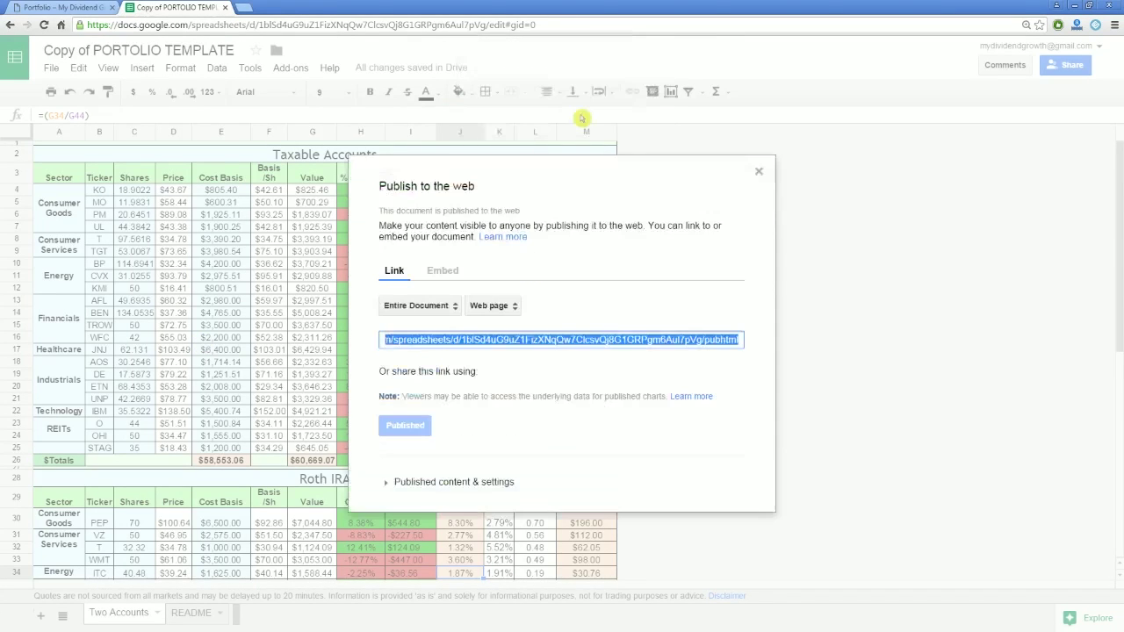
- Copy the iframe embed code for the published sheet and close the publishing dialog
click(456, 278)
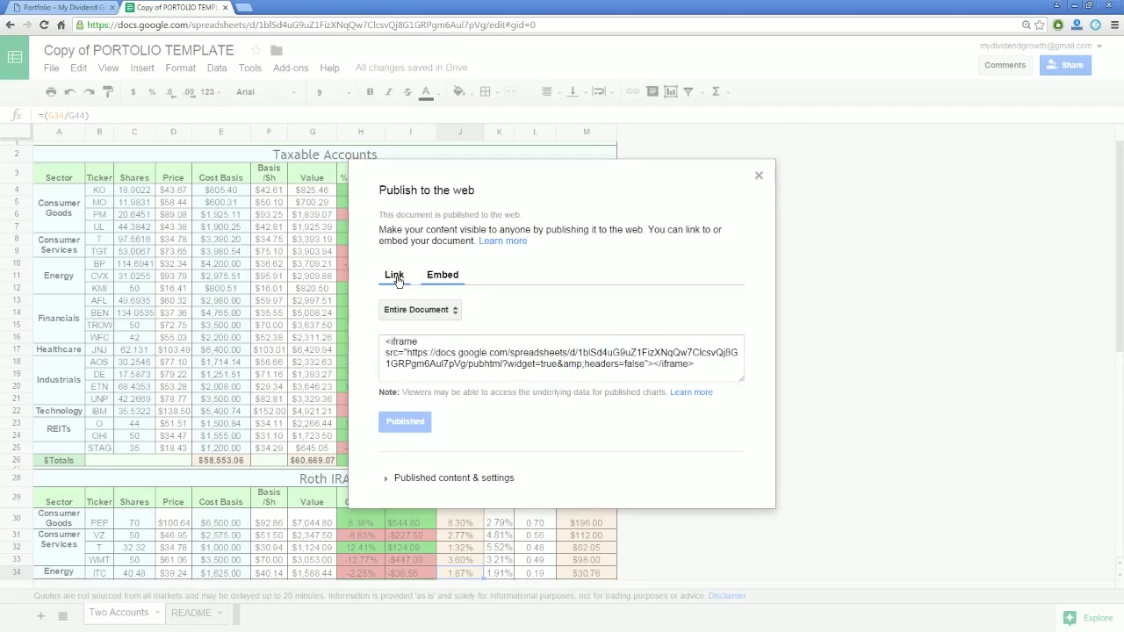
click(395, 278)
click(448, 277)
click(459, 344)
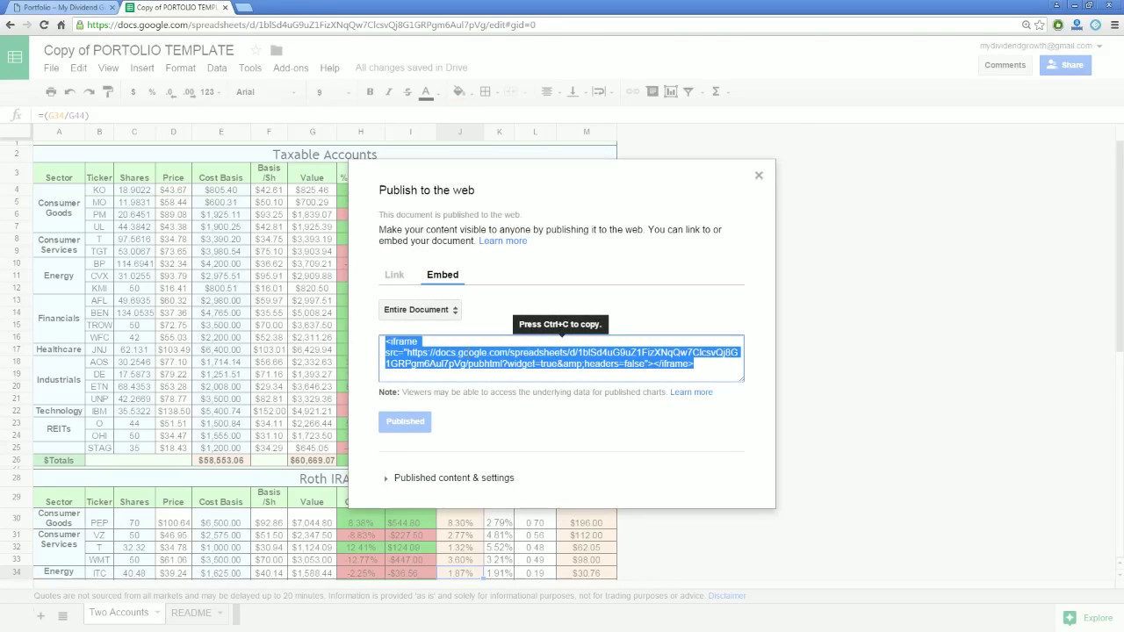
key(ctrl+c)
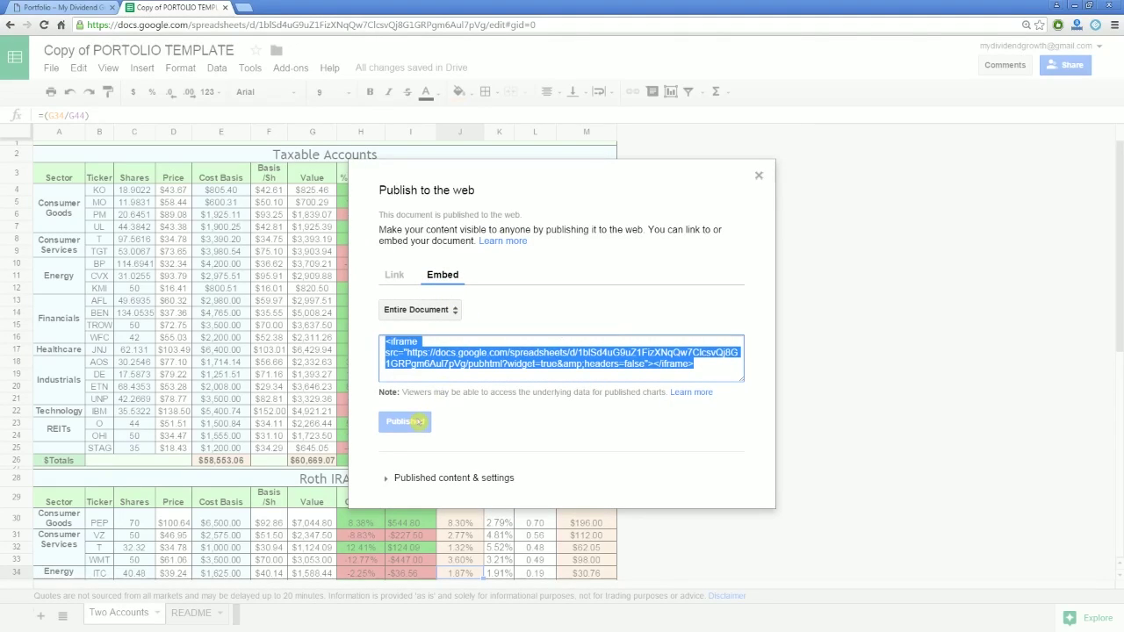
click(523, 362)
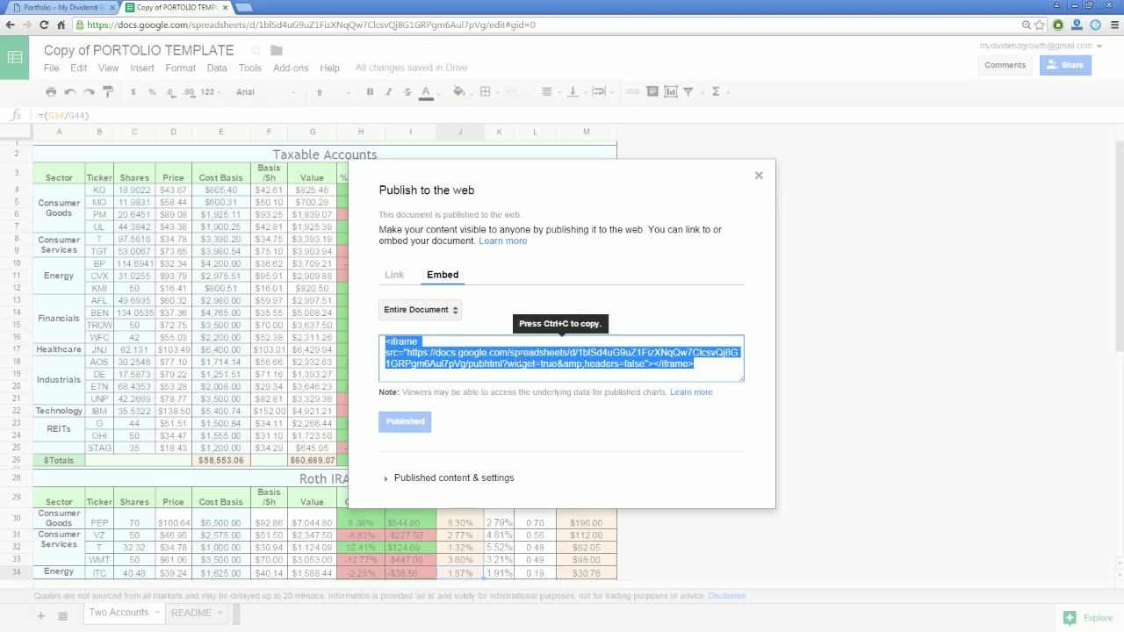
click(759, 176)
click(512, 254)
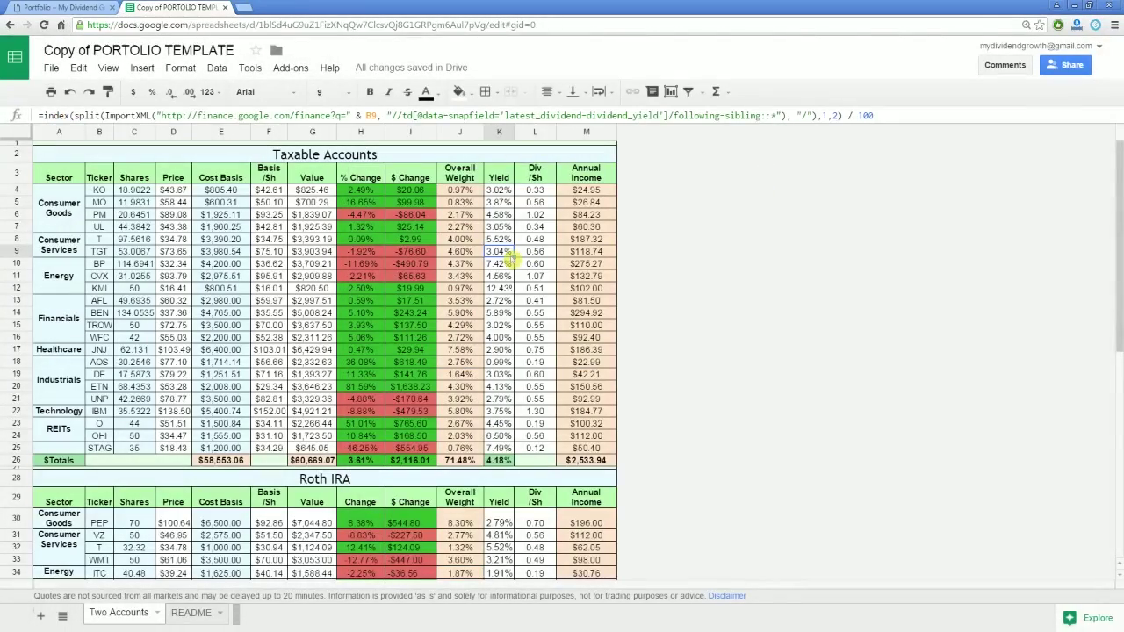